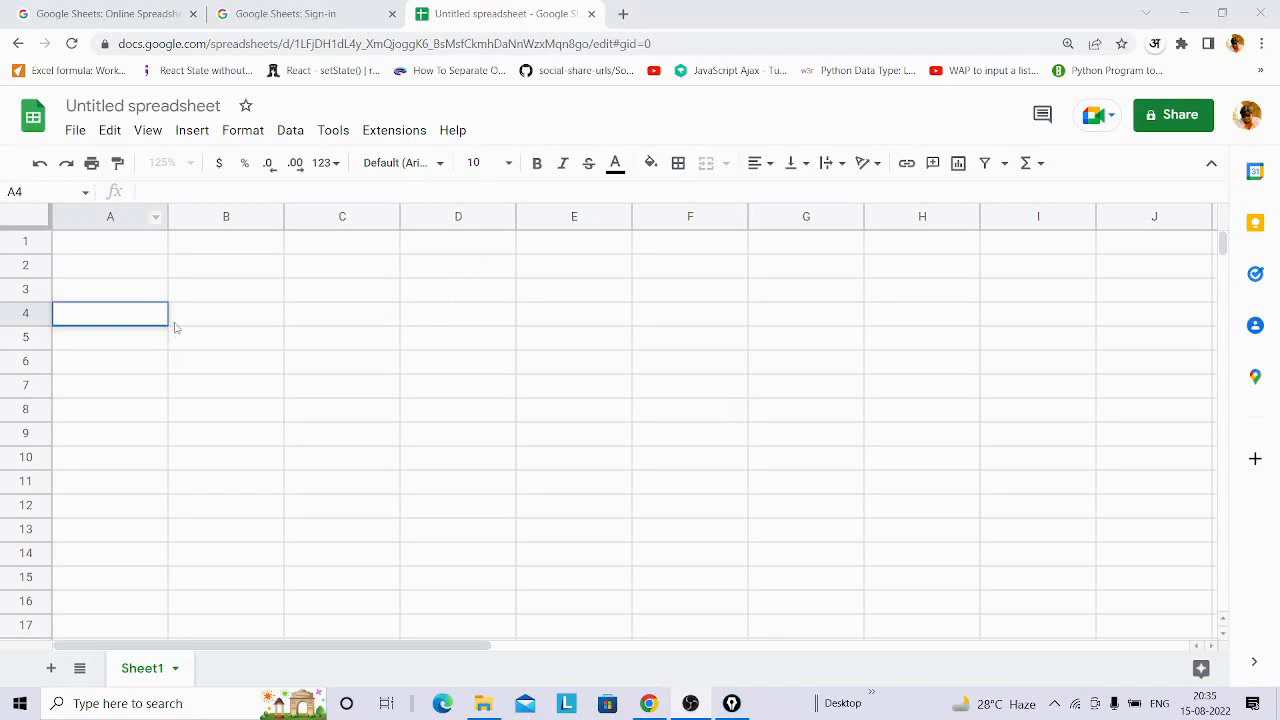
# Enter the heading "Accessending" in cell B4.
pyautogui.click(210, 314)
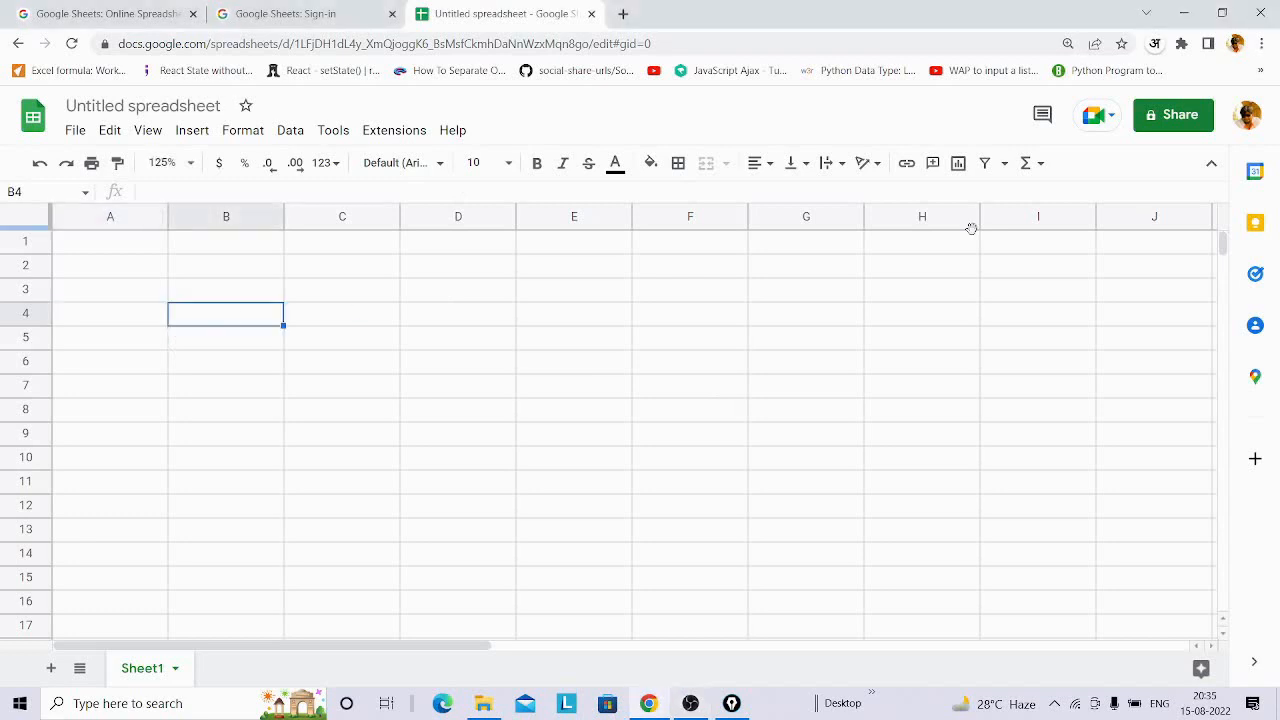
pyautogui.write('A')
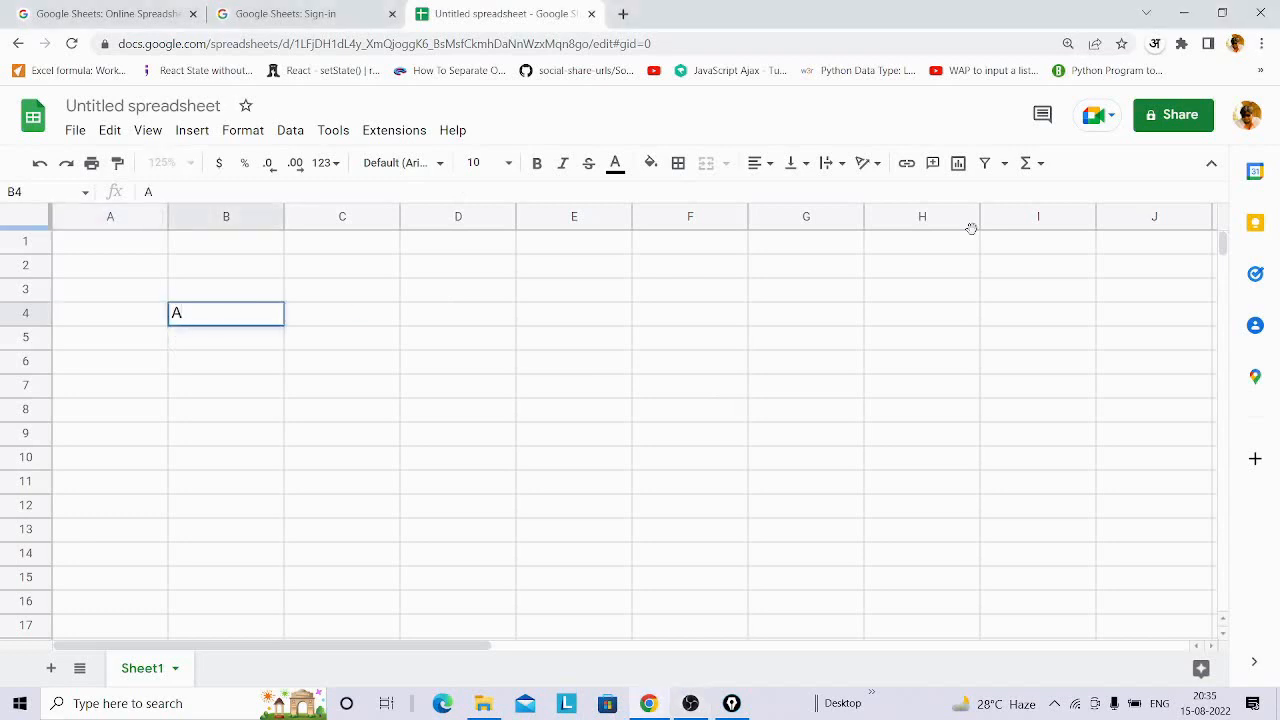
pyautogui.write('cessing')
pyautogui.press('BackSpace')
pyautogui.press('BackSpace')
pyautogui.press('BackSpace')
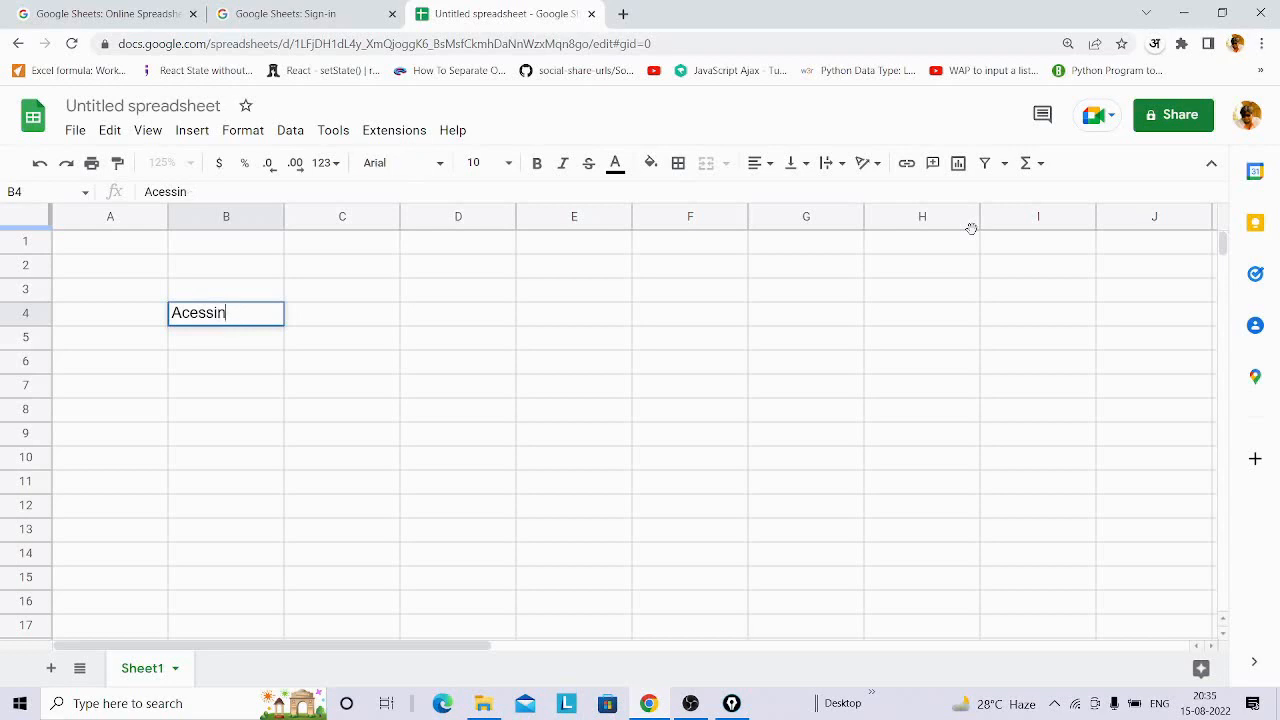
pyautogui.press('BackSpace')
pyautogui.press('BackSpace')
pyautogui.press('BackSpace')
pyautogui.write('cessending')
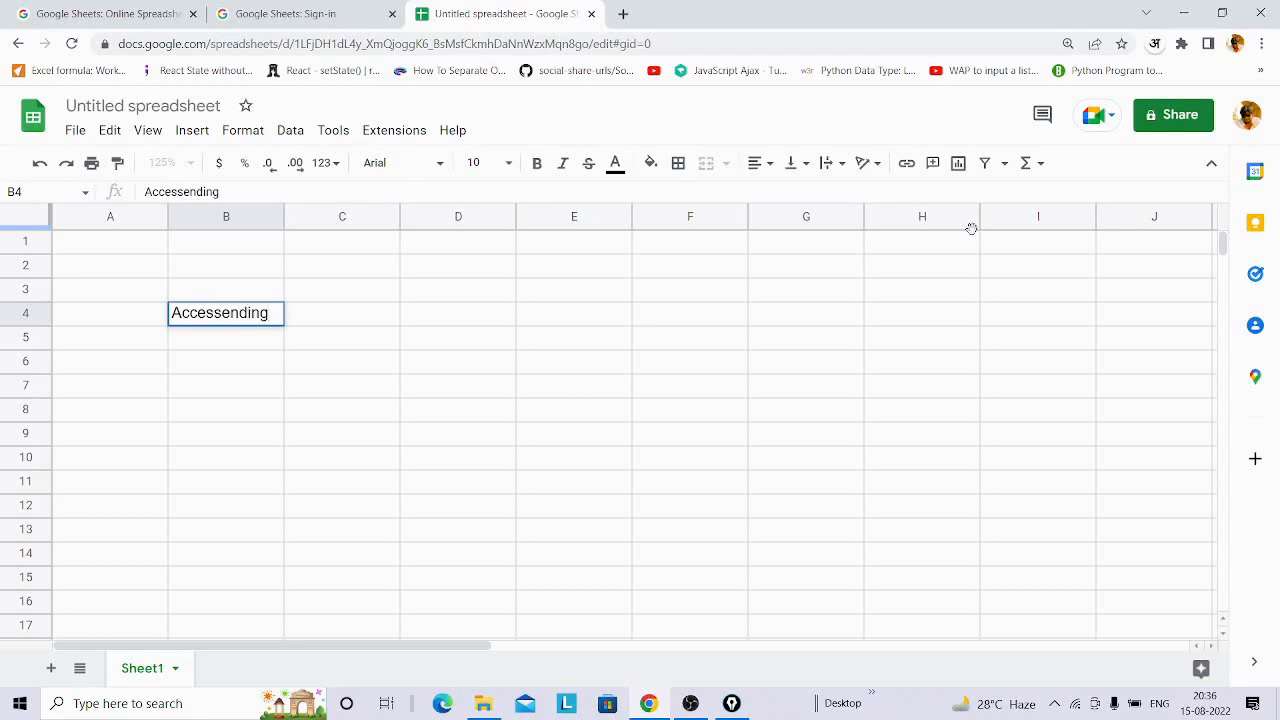
# Enter the headings "Dssending" in cell D4 and "Name" in cell F4.
pyautogui.click(449, 320)
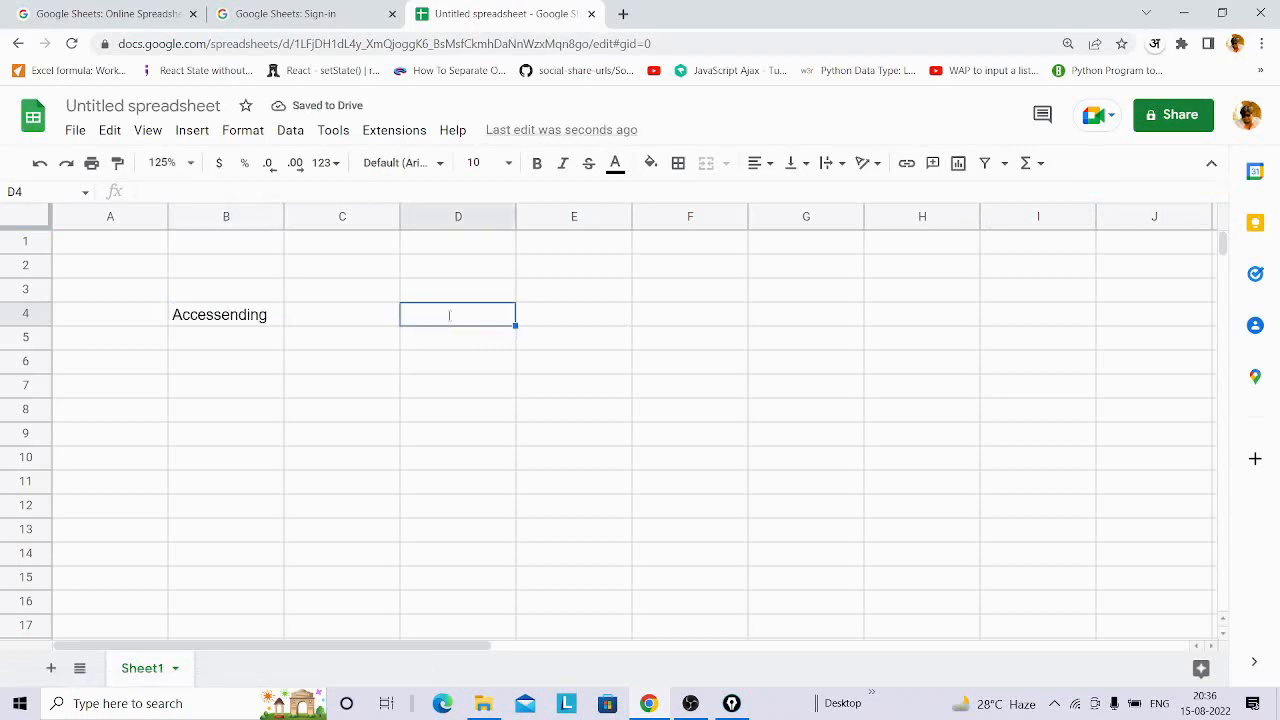
pyautogui.write('D')
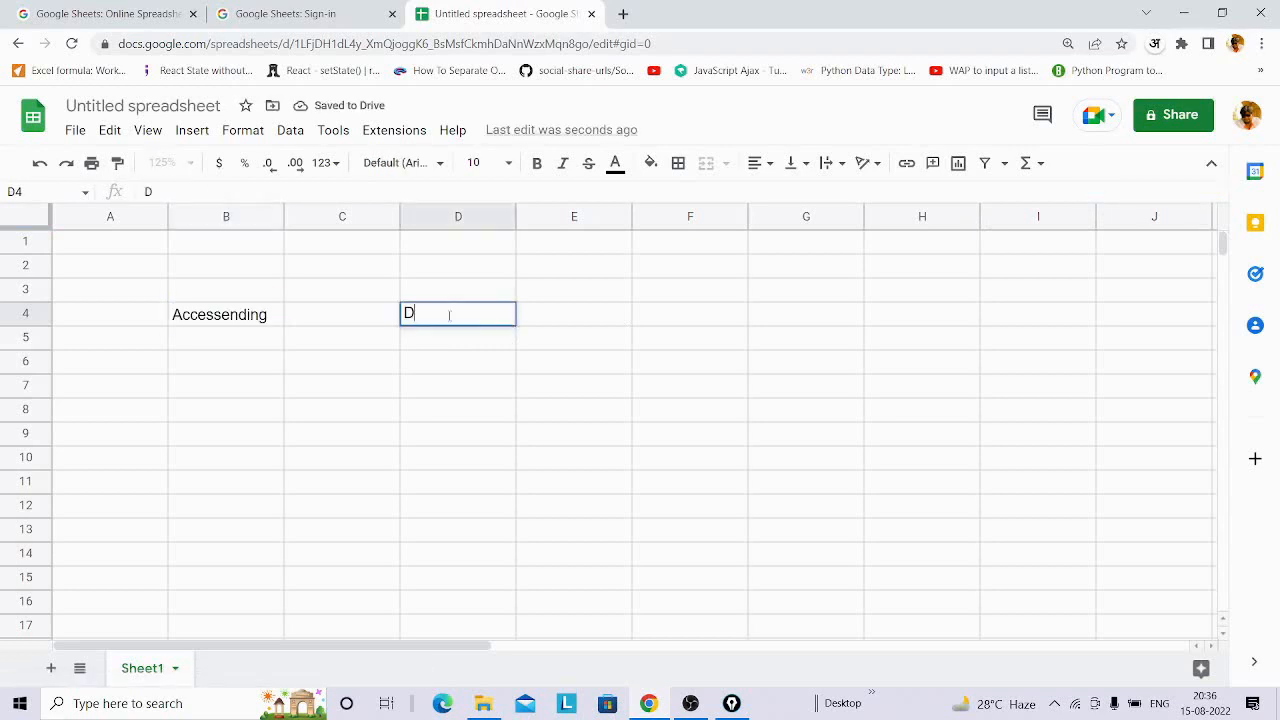
pyautogui.write('cce')
pyautogui.press('BackSpace')
pyautogui.press('BackSpace')
pyautogui.press('BackSpace')
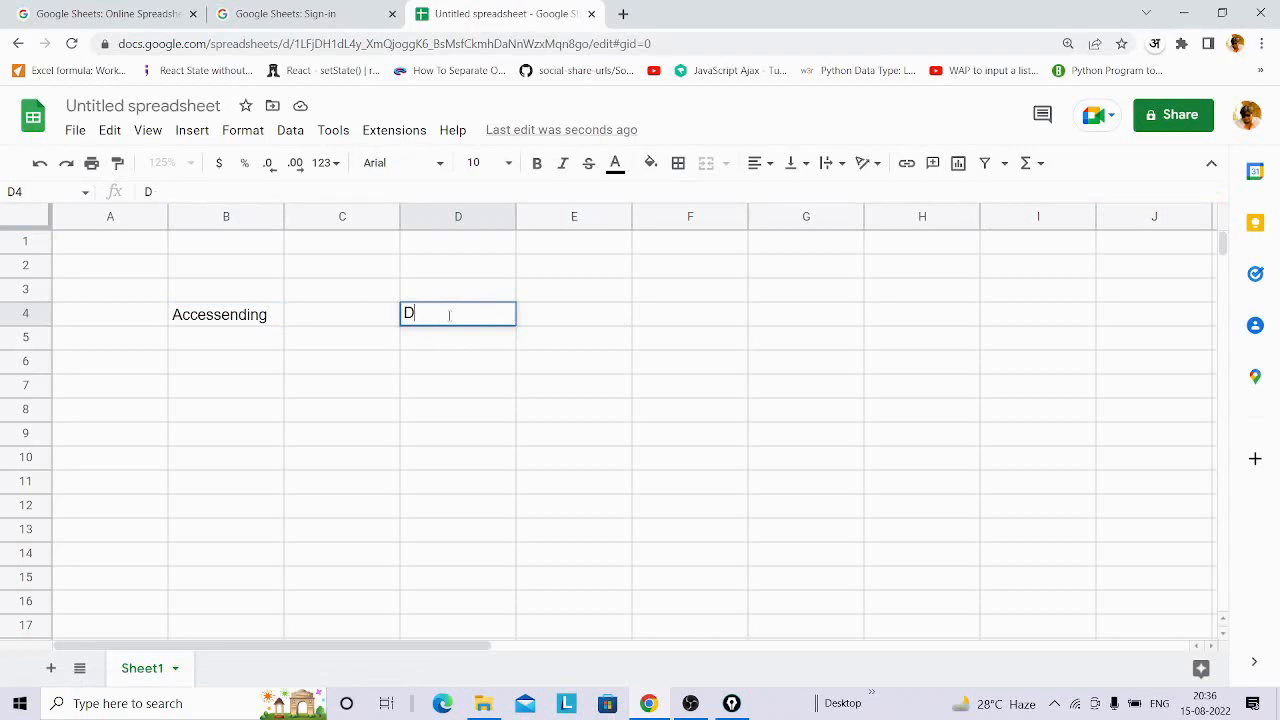
pyautogui.write('ssending')
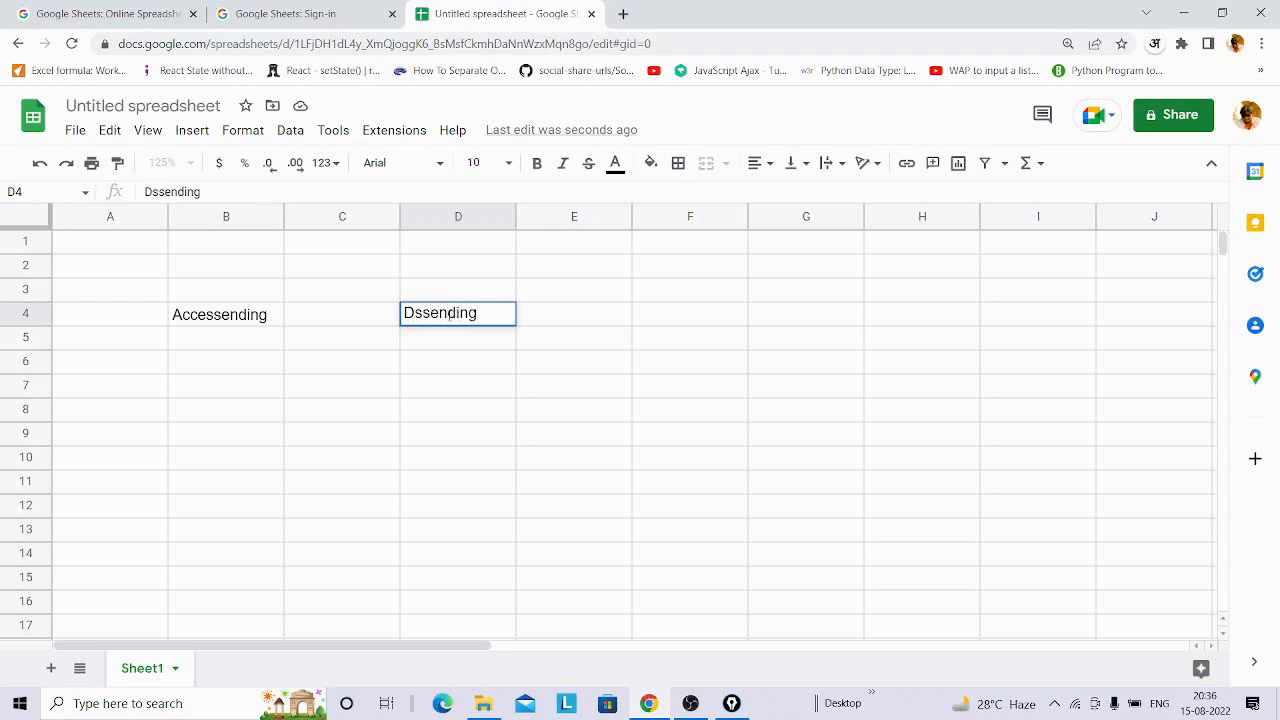
pyautogui.click(689, 321)
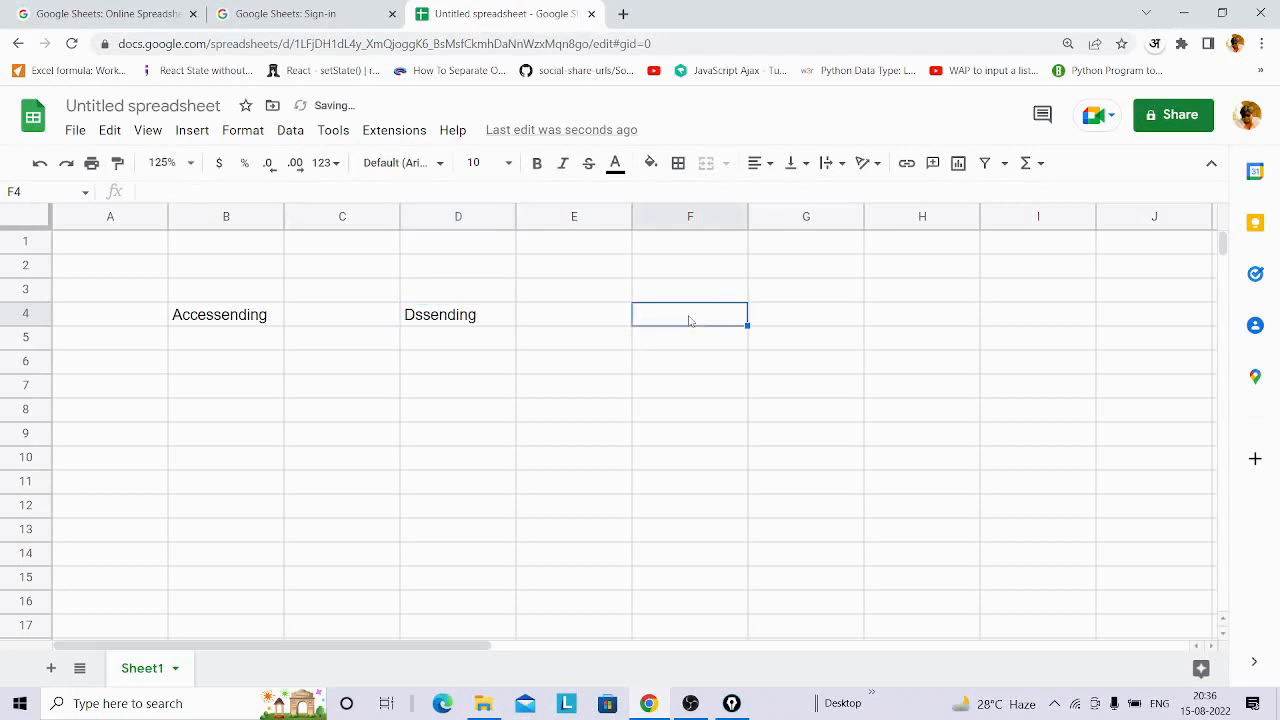
pyautogui.write('Name')
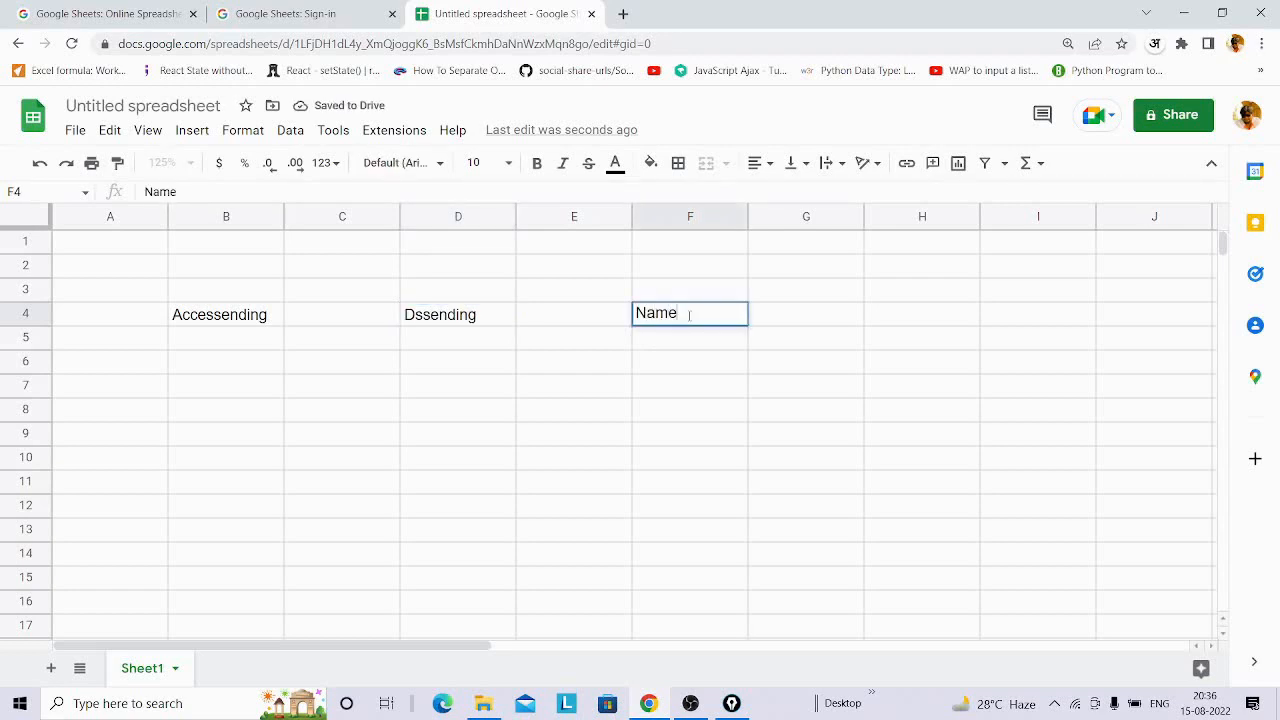
# Fill cells B5 to B8 under the Accessending heading with 10, 20, 30 and 40.
pyautogui.click(230, 347)
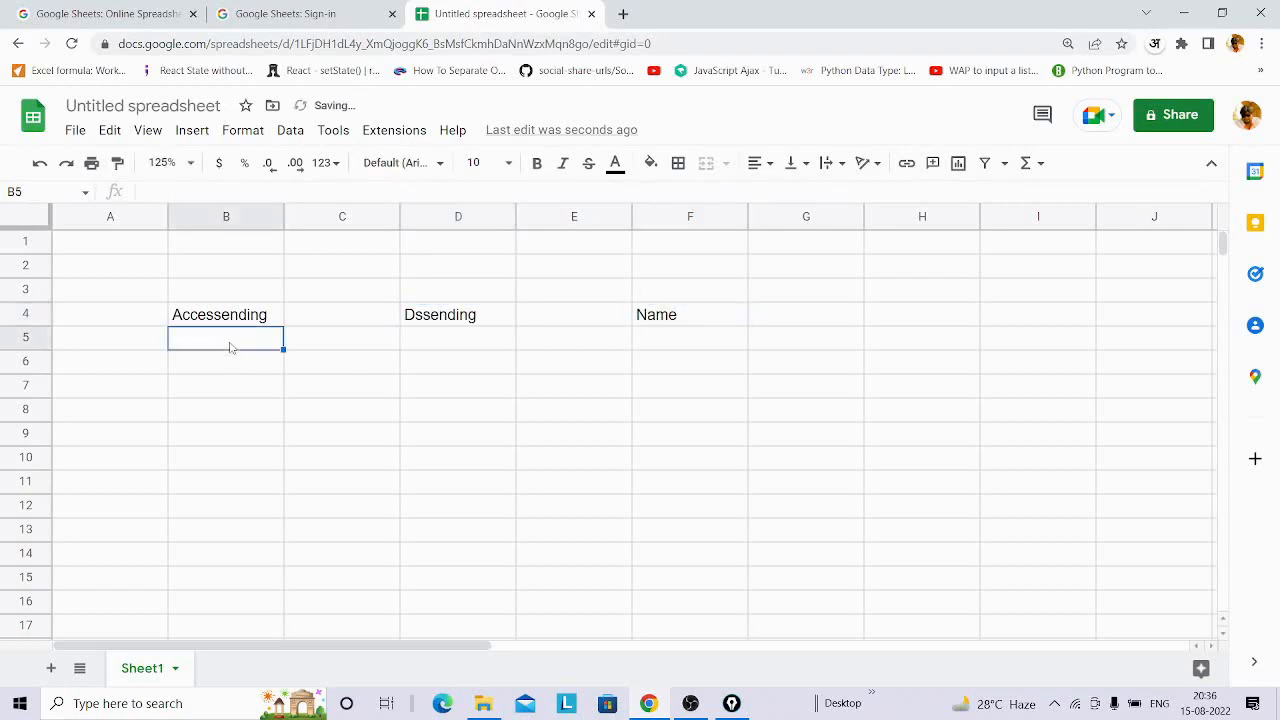
pyautogui.write('10')
pyautogui.press('Return')
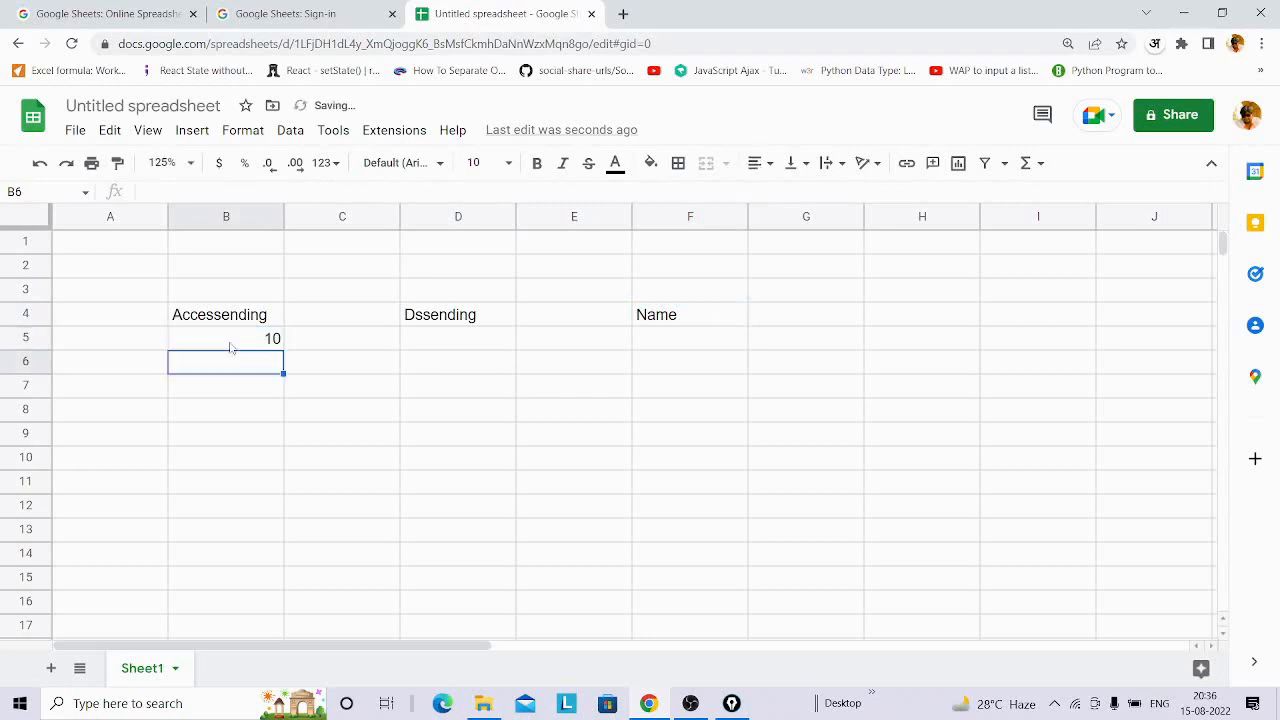
pyautogui.write('20')
pyautogui.press('Return')
pyautogui.write('30')
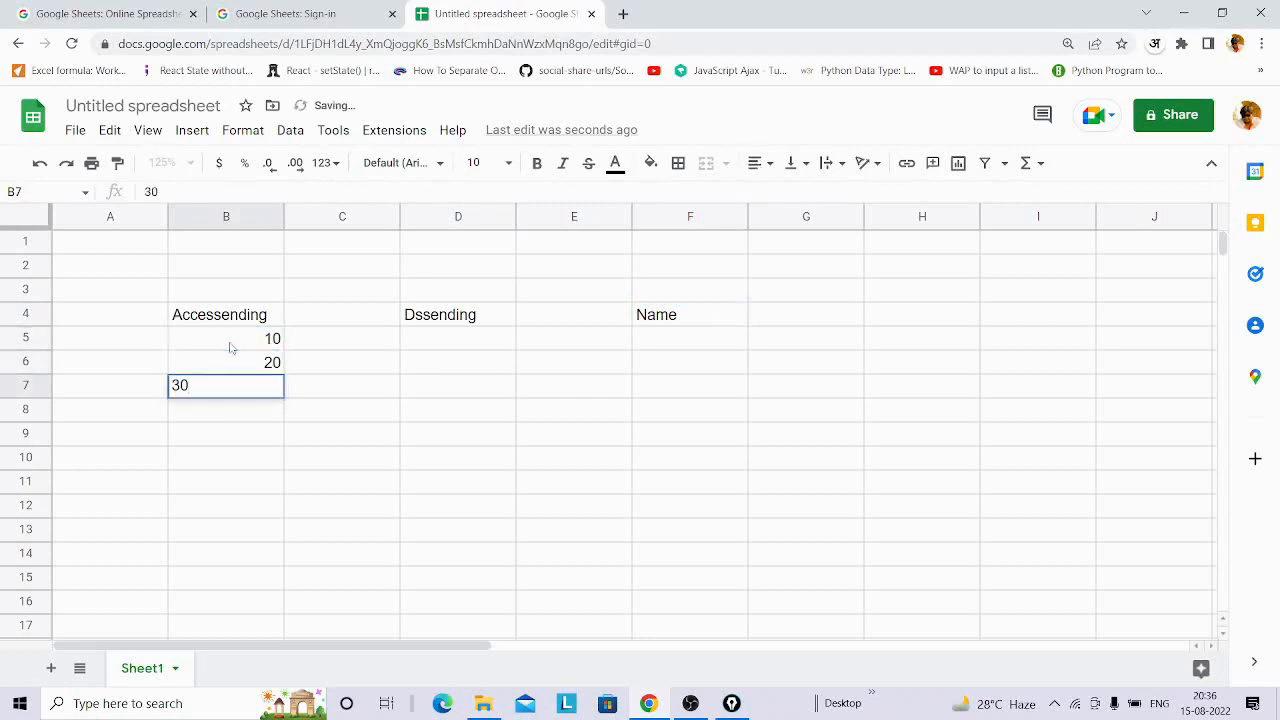
pyautogui.press('Return')
pyautogui.write('4')
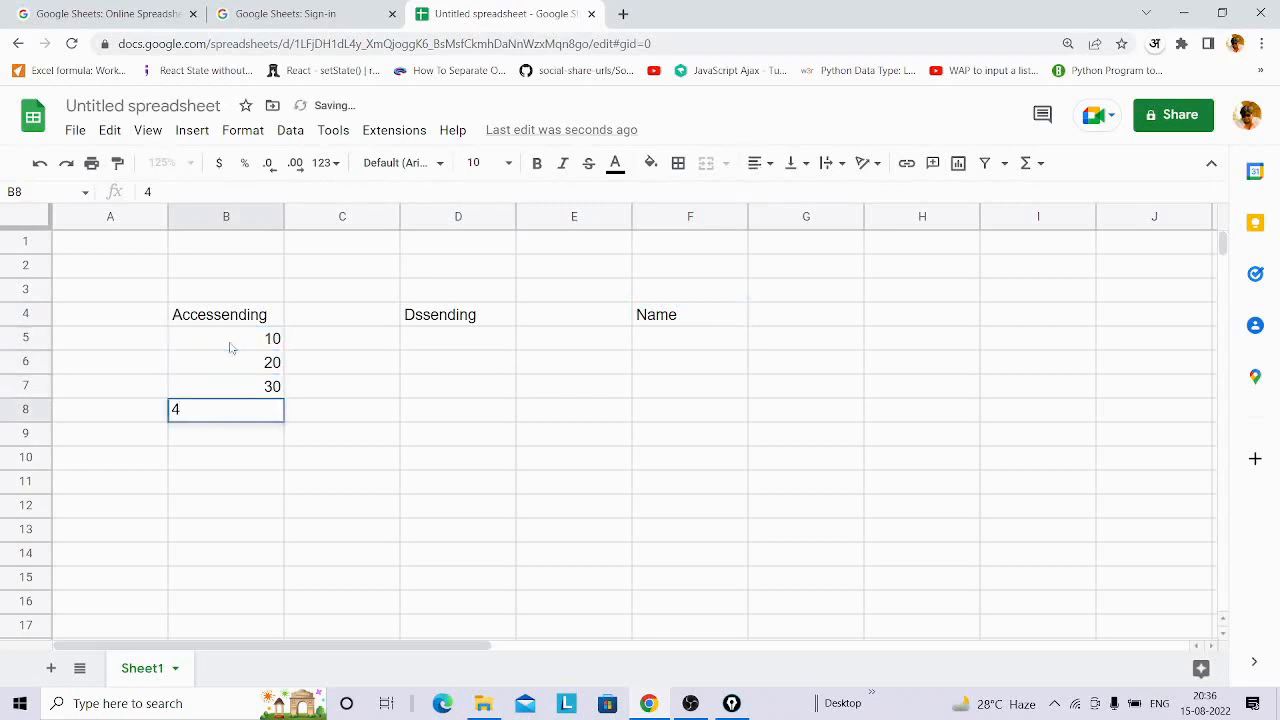
pyautogui.write('0')
# Fill cells D5 to D8 under the Dssending heading with 40, 30, 20 and 10.
pyautogui.click(435, 340)
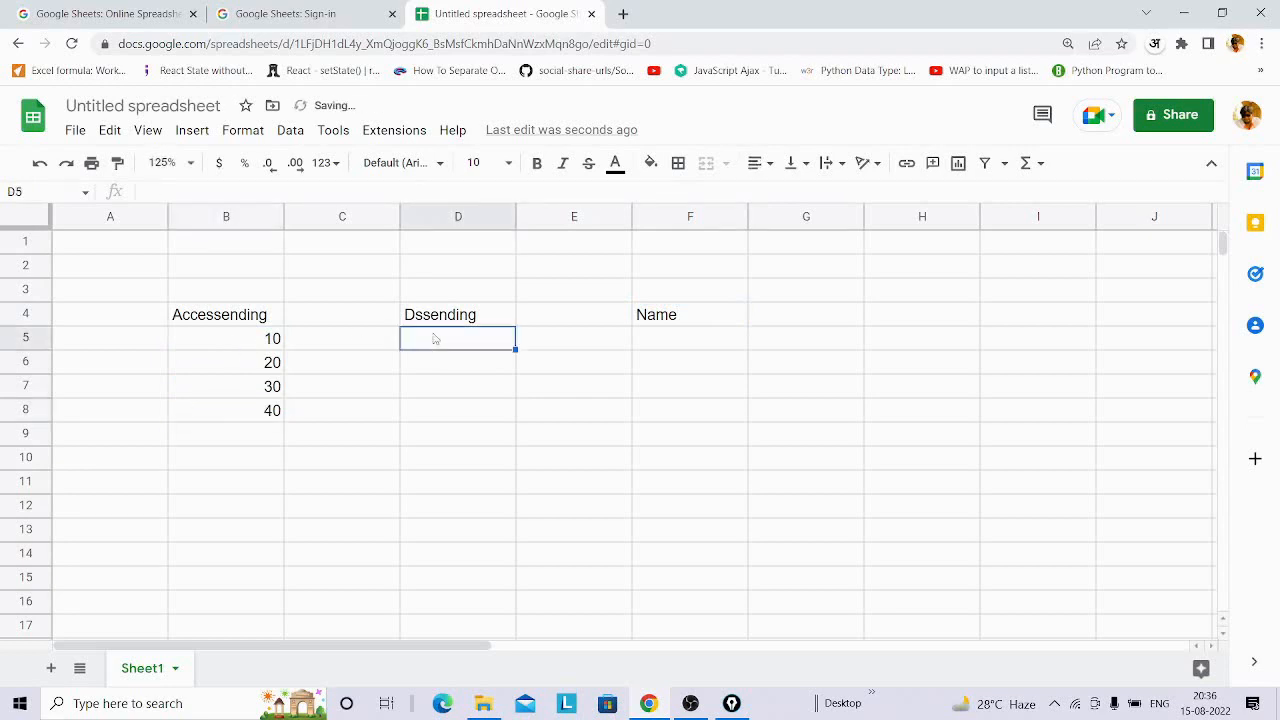
pyautogui.write('40')
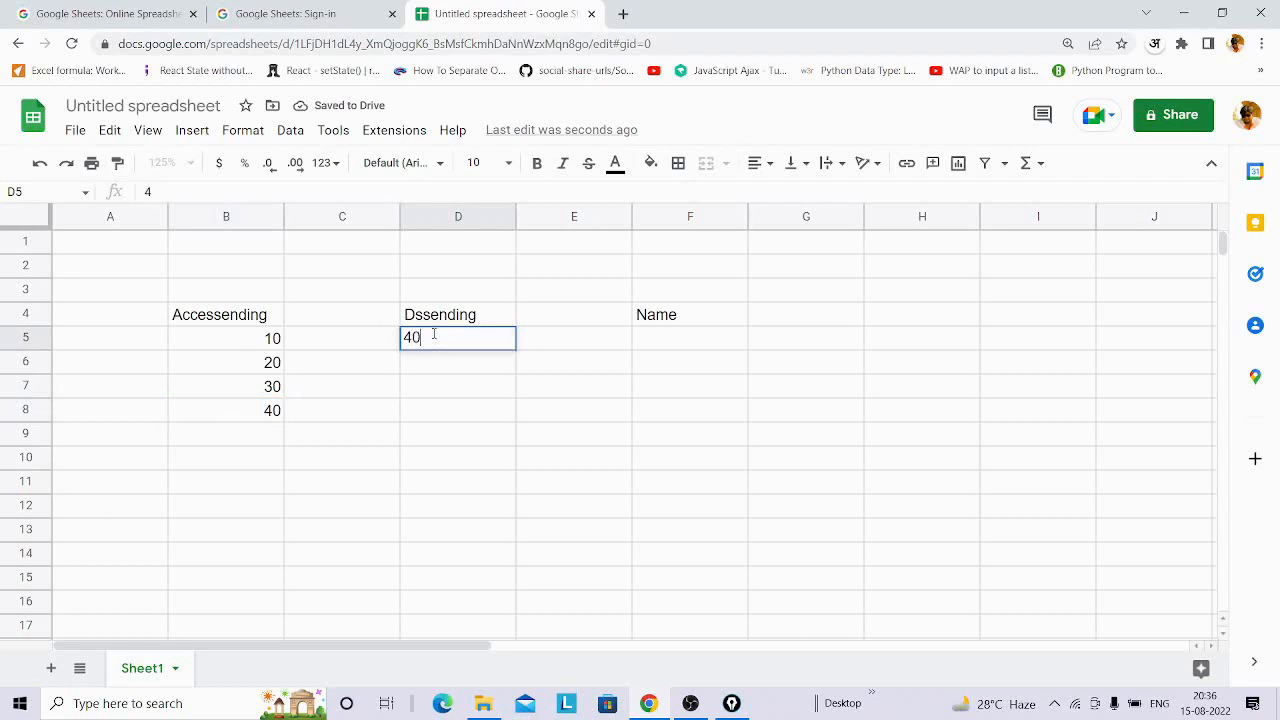
pyautogui.press('Return')
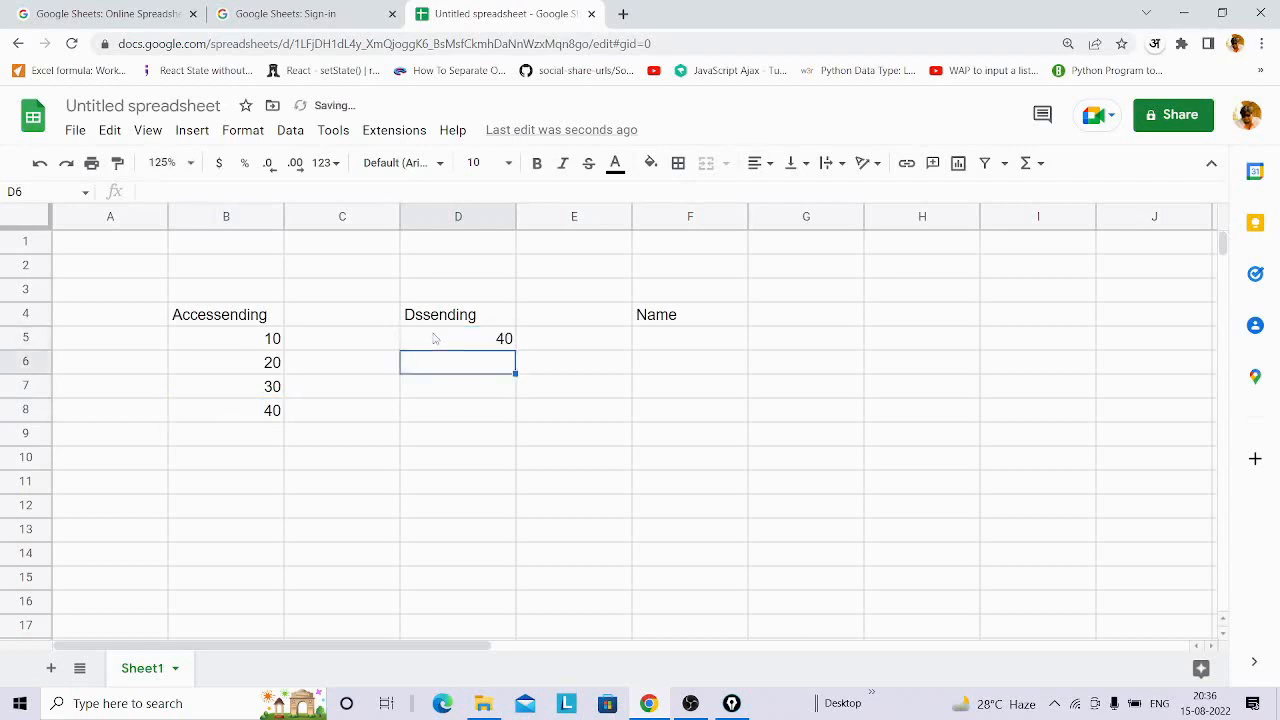
pyautogui.write('30')
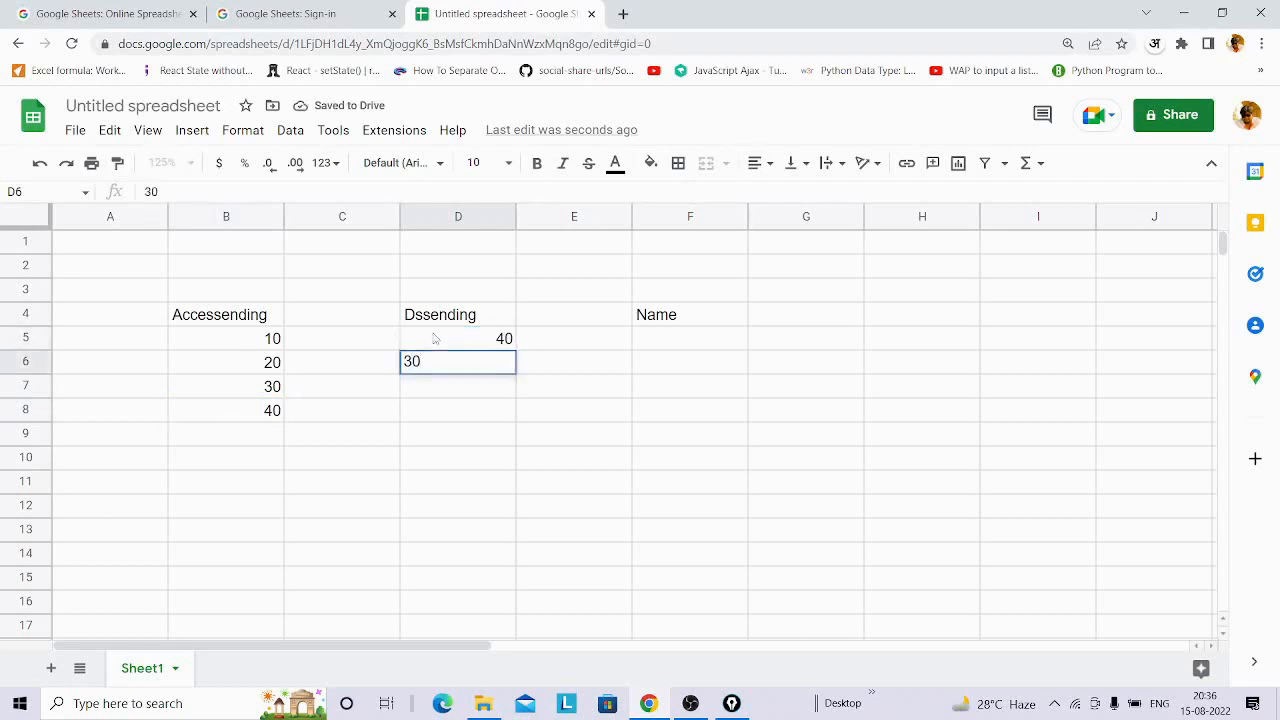
pyautogui.press('Return')
pyautogui.write('20')
pyautogui.press('Return')
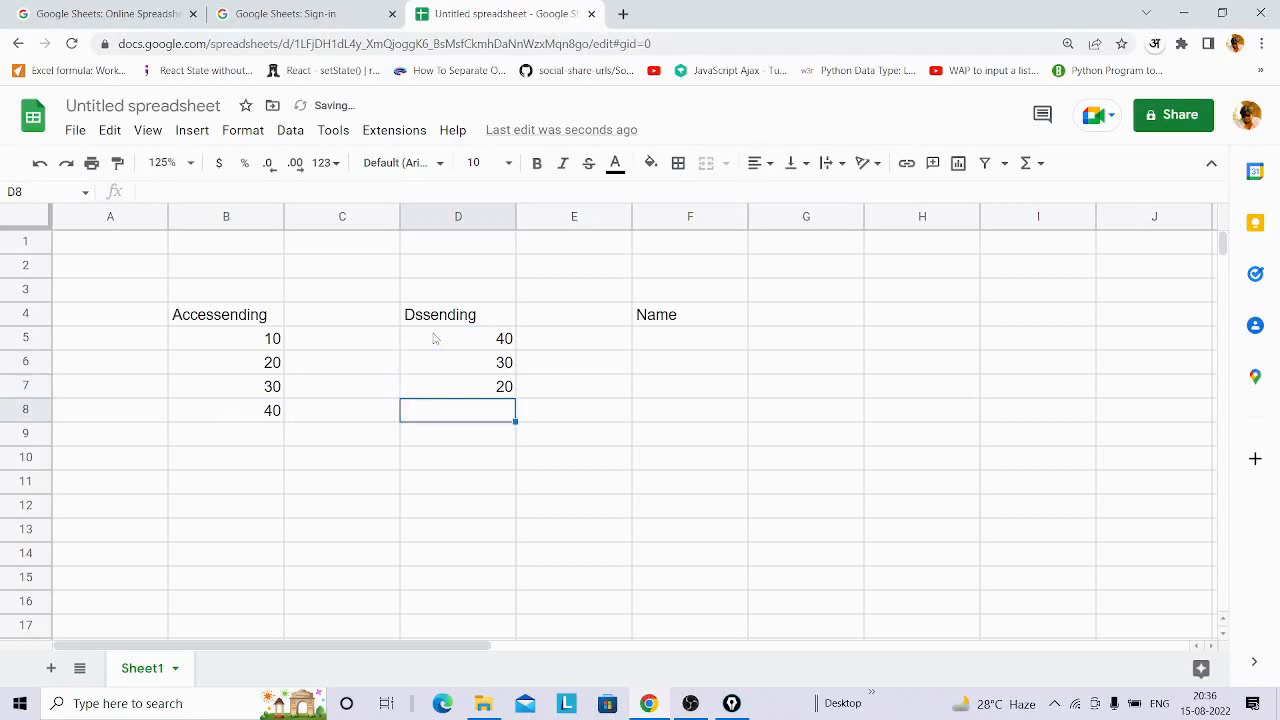
pyautogui.write('10')
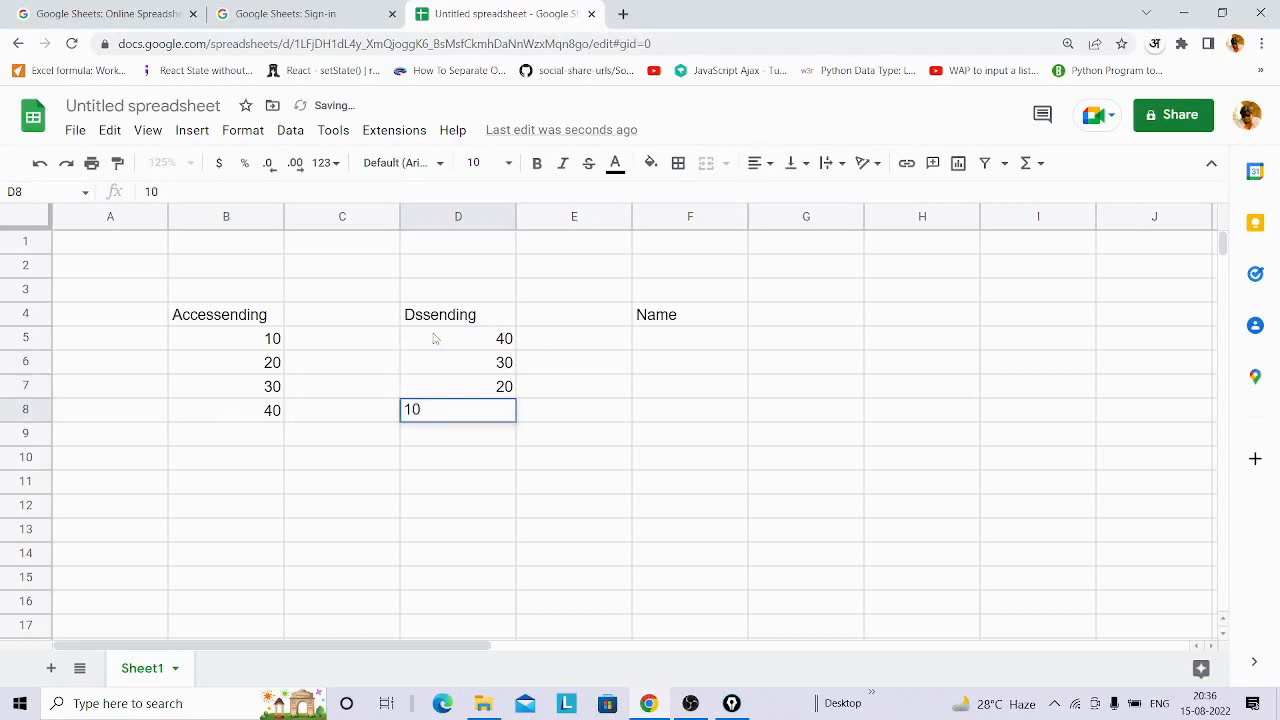
# Enter four people's first names in cells F5 to F8 under the Name heading.
pyautogui.click(687, 338)
pyautogui.write('Sachin')
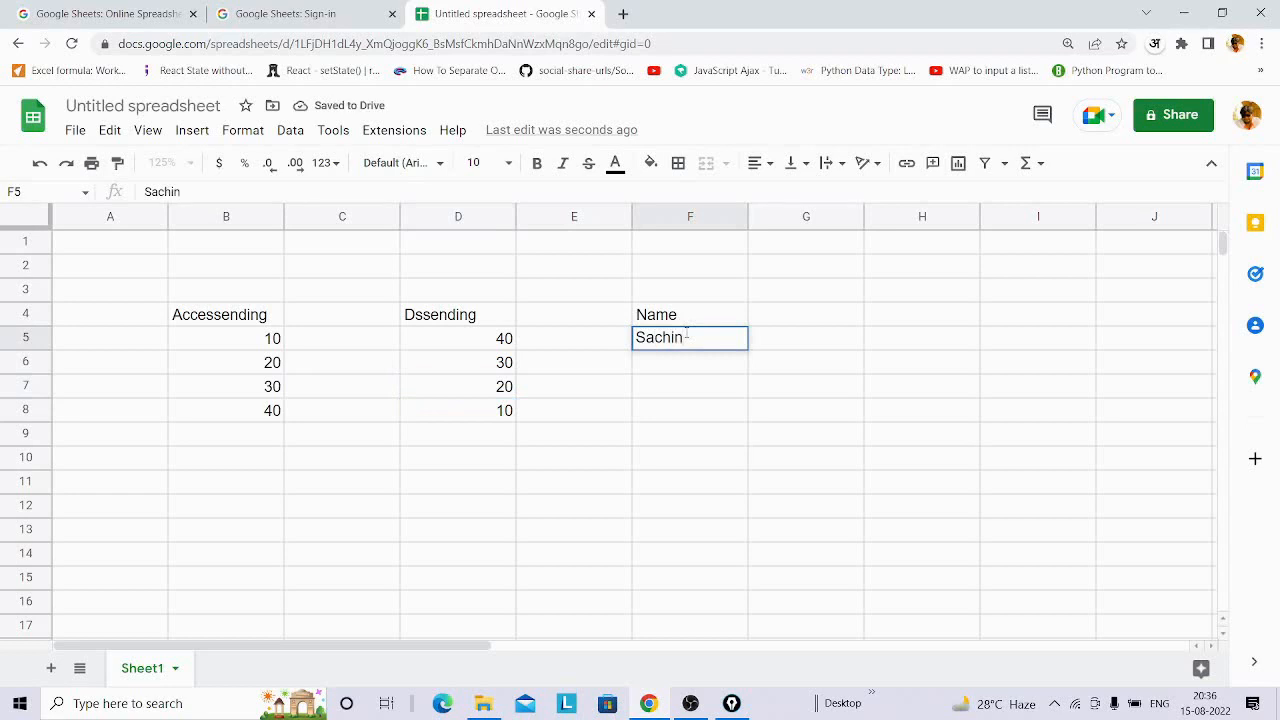
pyautogui.press('Return')
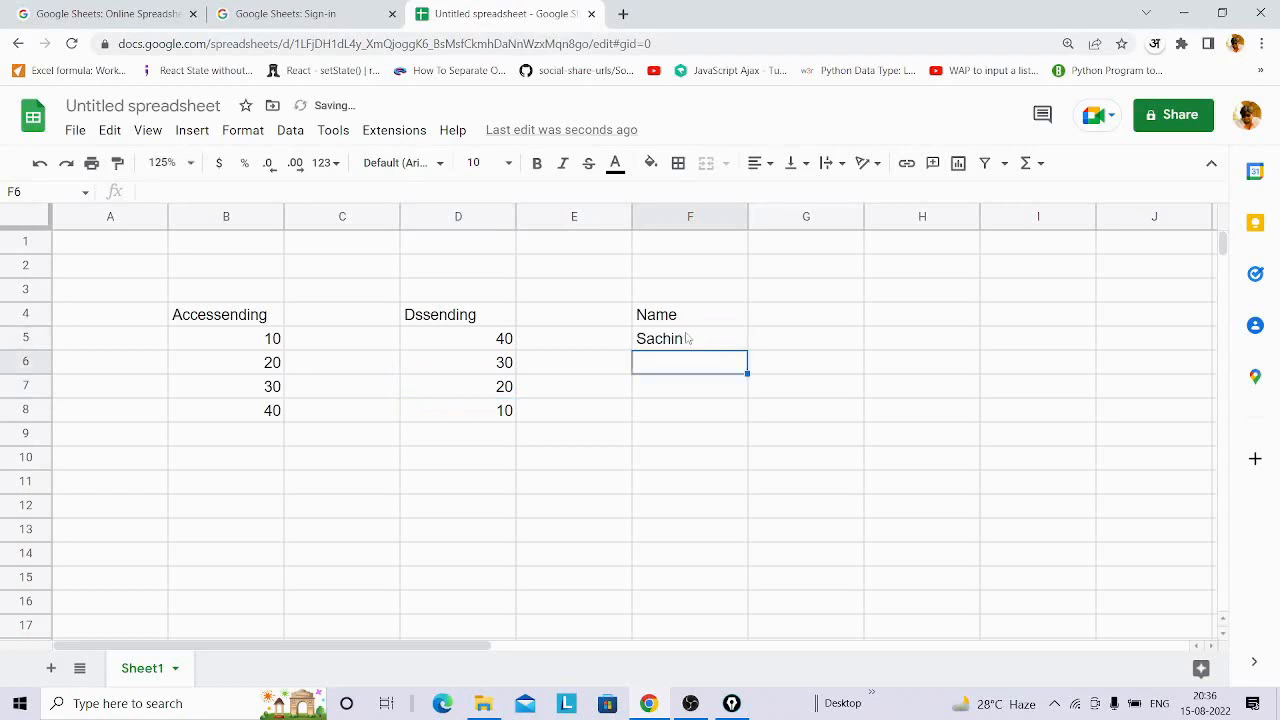
pyautogui.write('Saanvi')
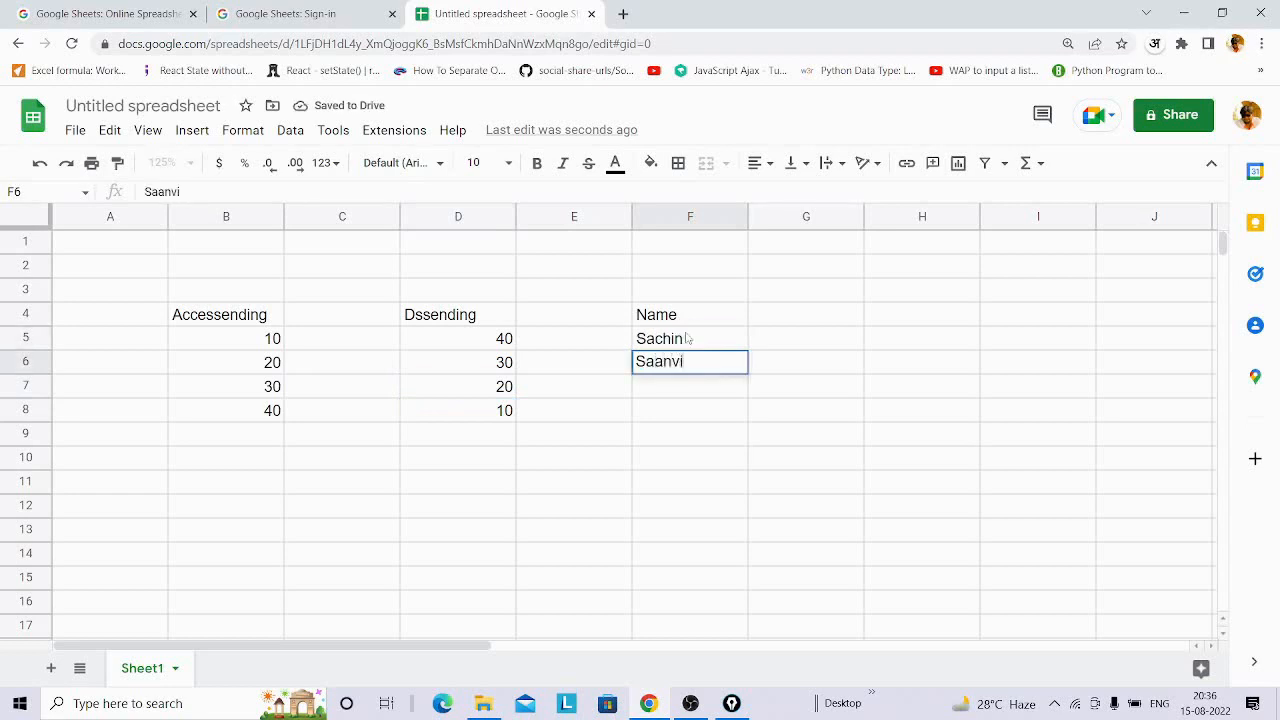
pyautogui.press('Return')
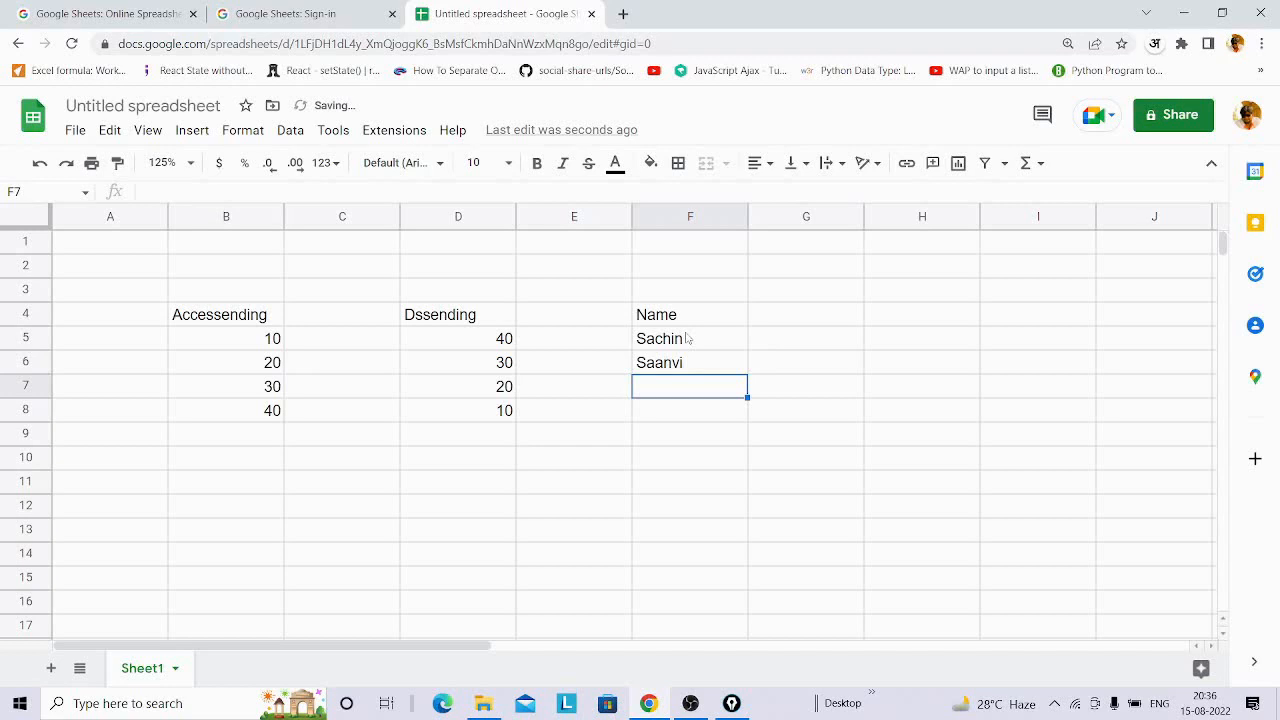
pyautogui.write('Aa')
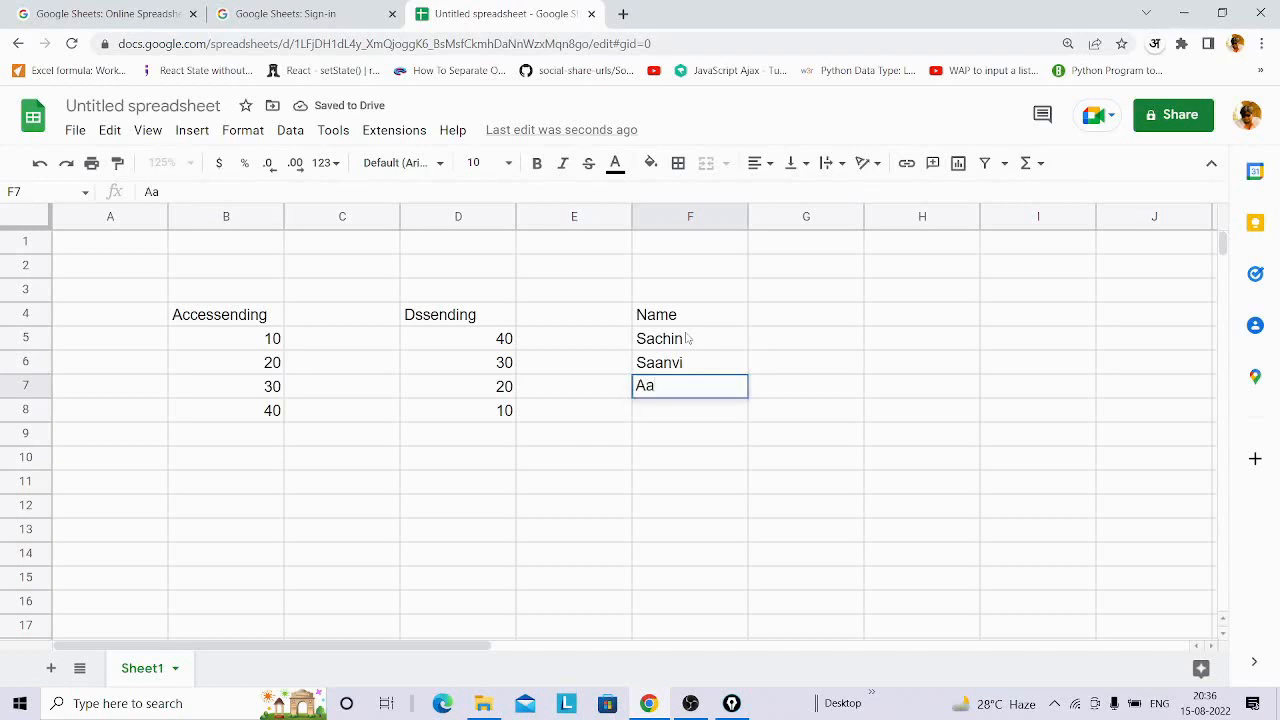
pyautogui.write('nvi')
pyautogui.press('Return')
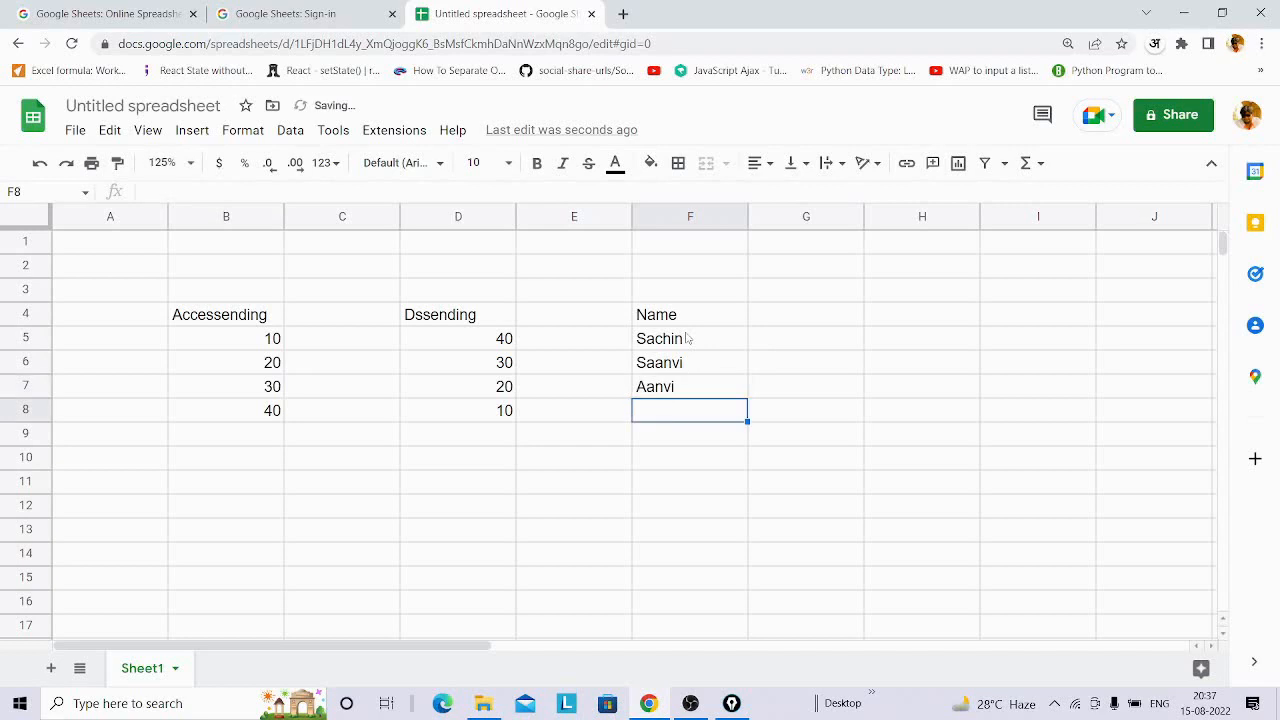
pyautogui.write('Sumit')
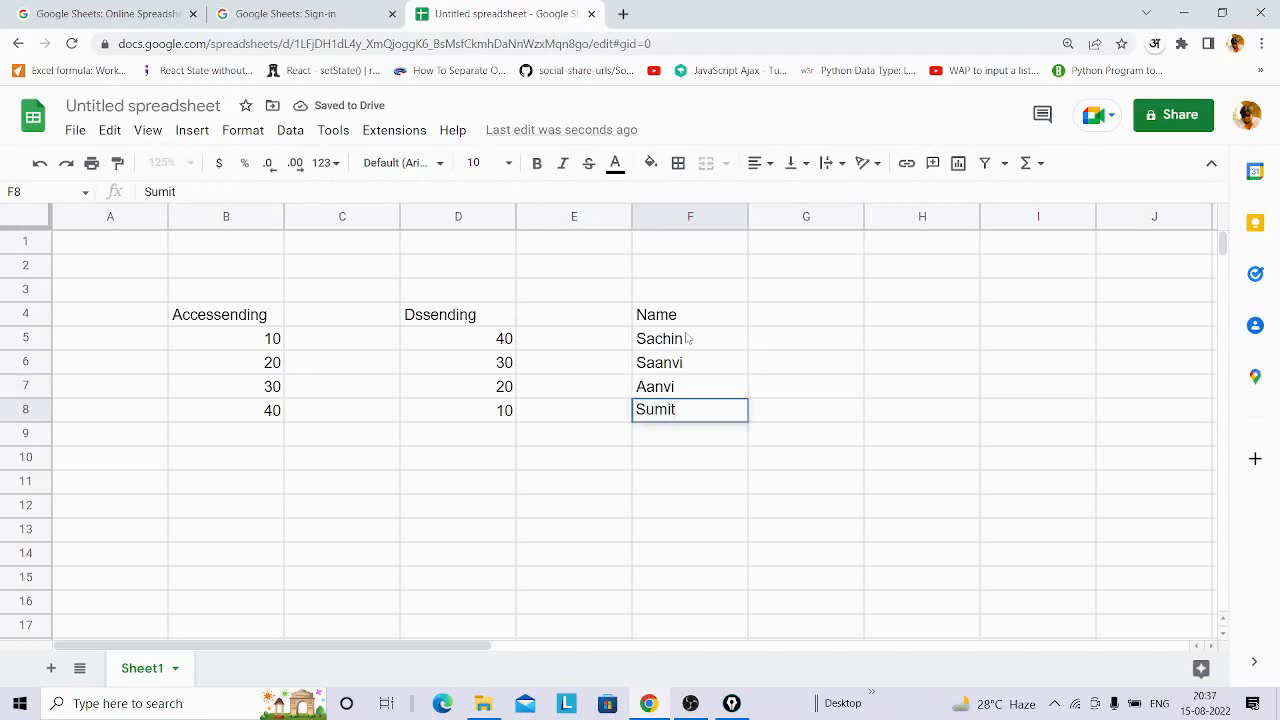
pyautogui.press('Return')
# Add the row labels "Lookup" in cell A9 and "Result" in cell A10.
pyautogui.press('Down')
pyautogui.press('Left')
pyautogui.press('Left')
pyautogui.press('Left')
pyautogui.press('Left')
pyautogui.press('Left')
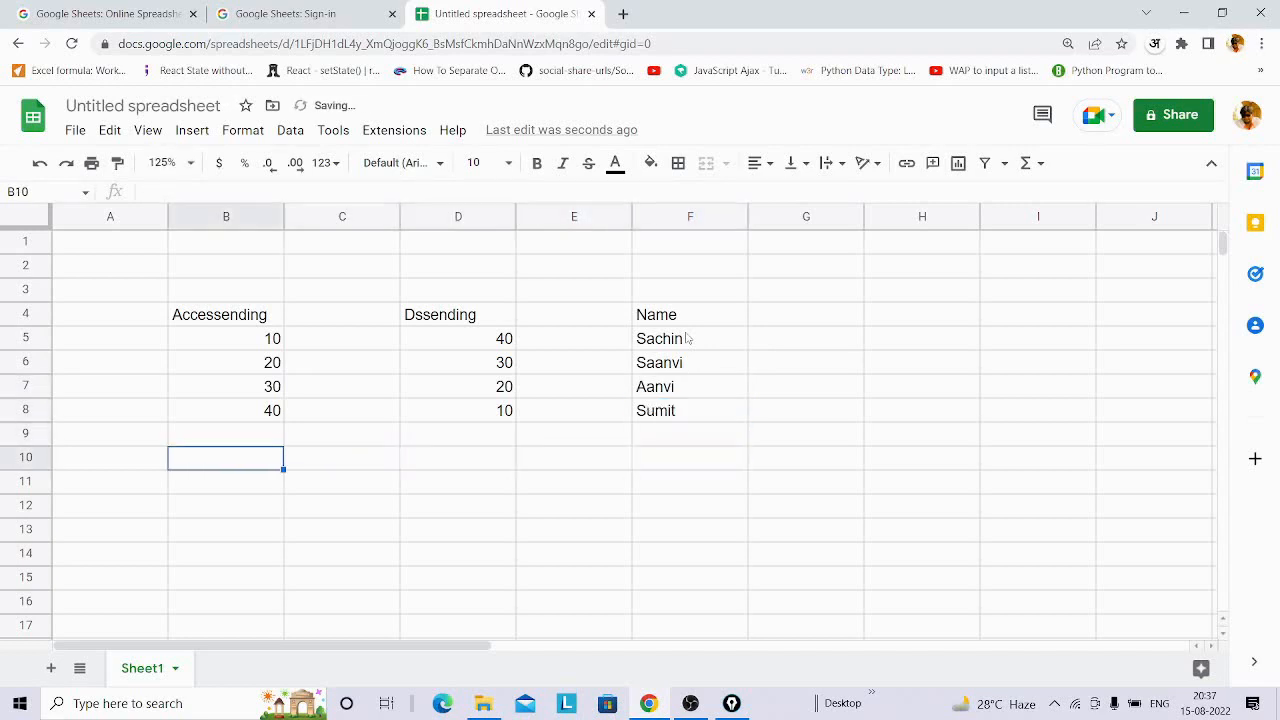
pyautogui.press('Up')
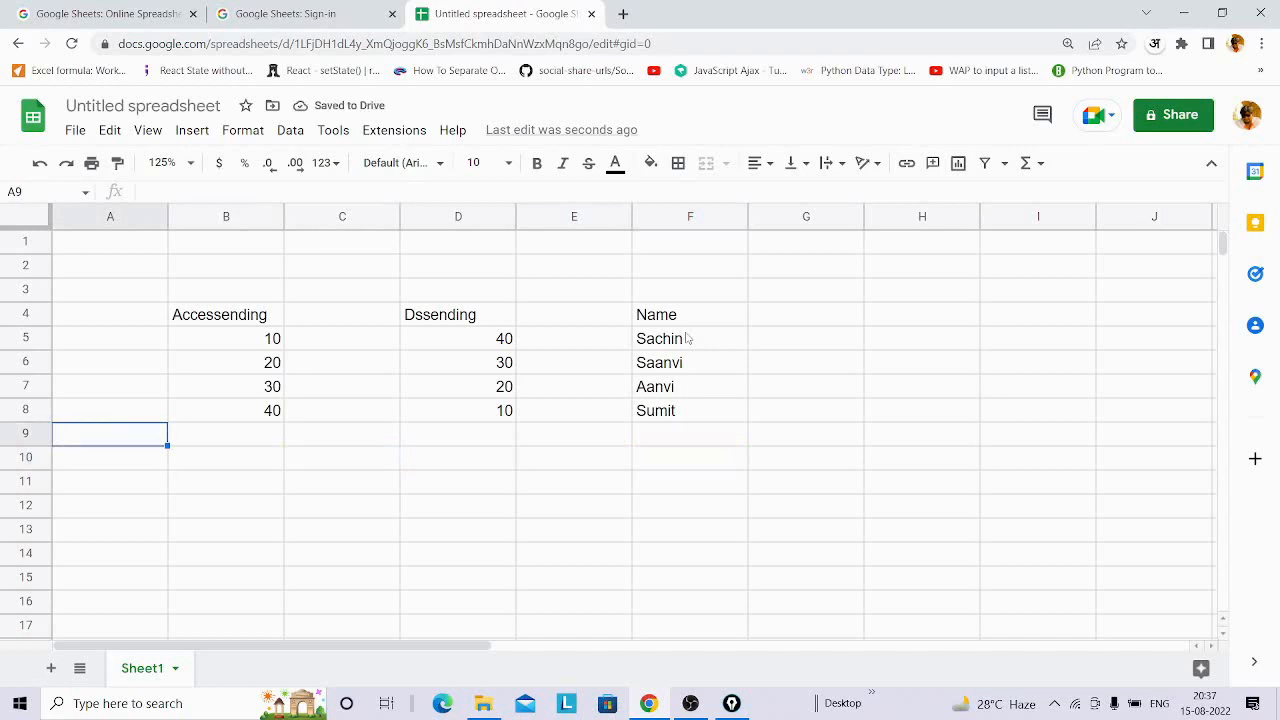
pyautogui.write('Loo')
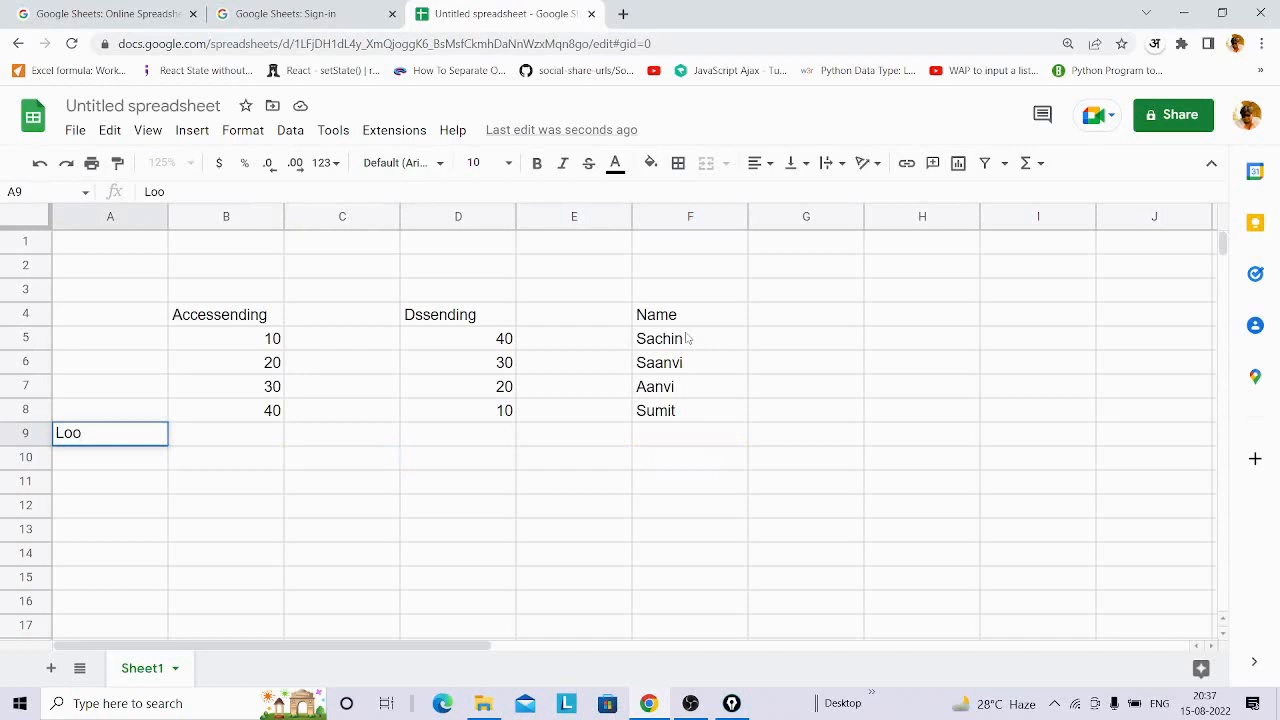
pyautogui.write('kup')
pyautogui.press('Return')
pyautogui.write('Res')
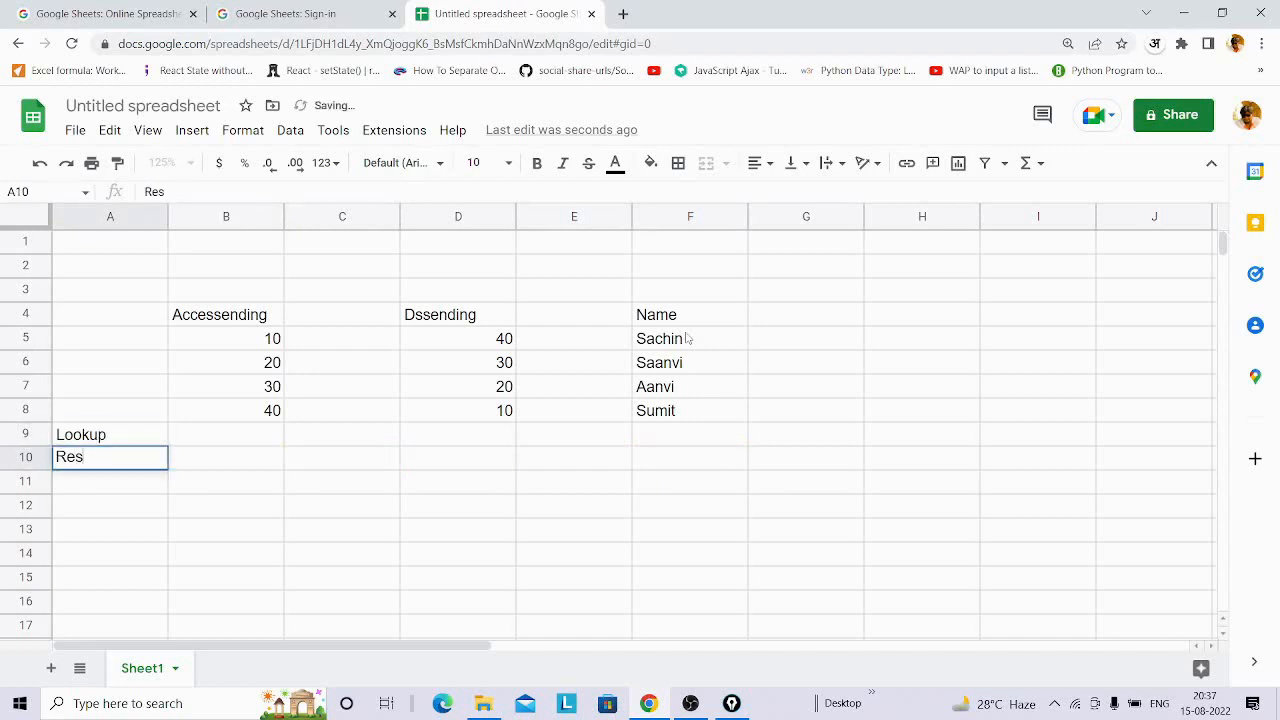
pyautogui.write('ult')
pyautogui.press('Tab')
# Start a MATCH formula in the Result cell B10 with B9 as the search key.
pyautogui.press('Up')
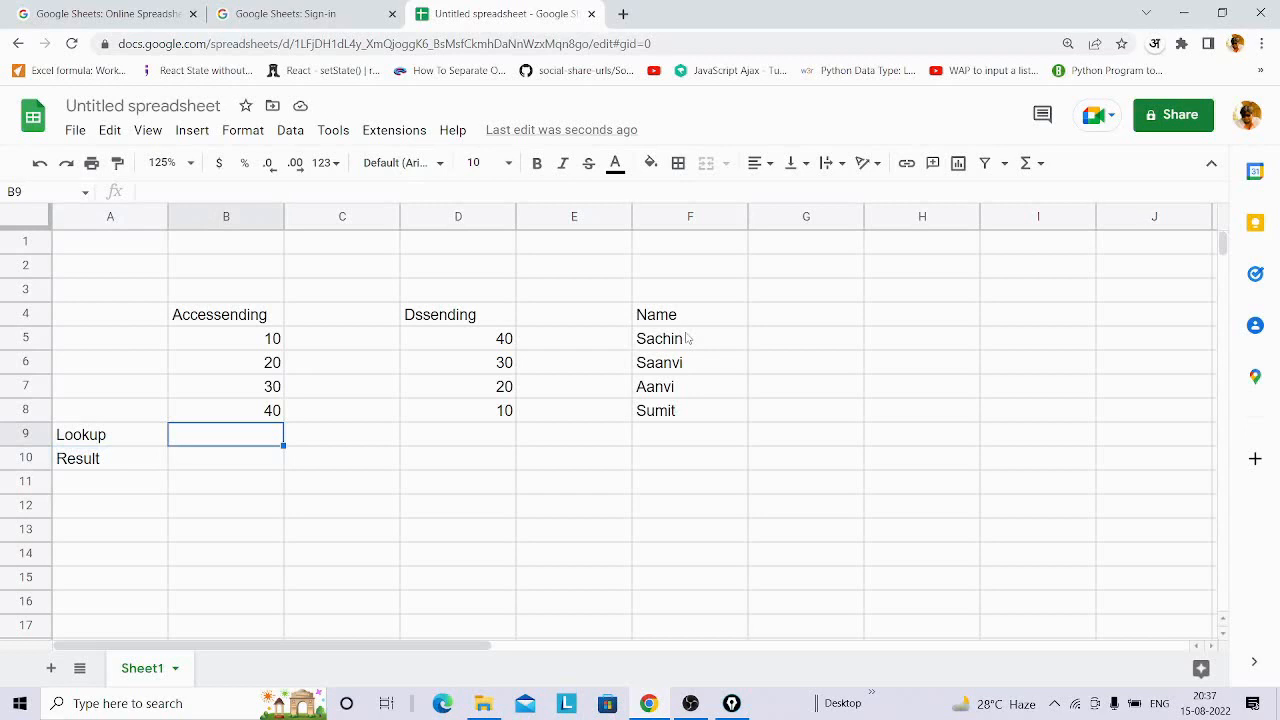
pyautogui.press('Down')
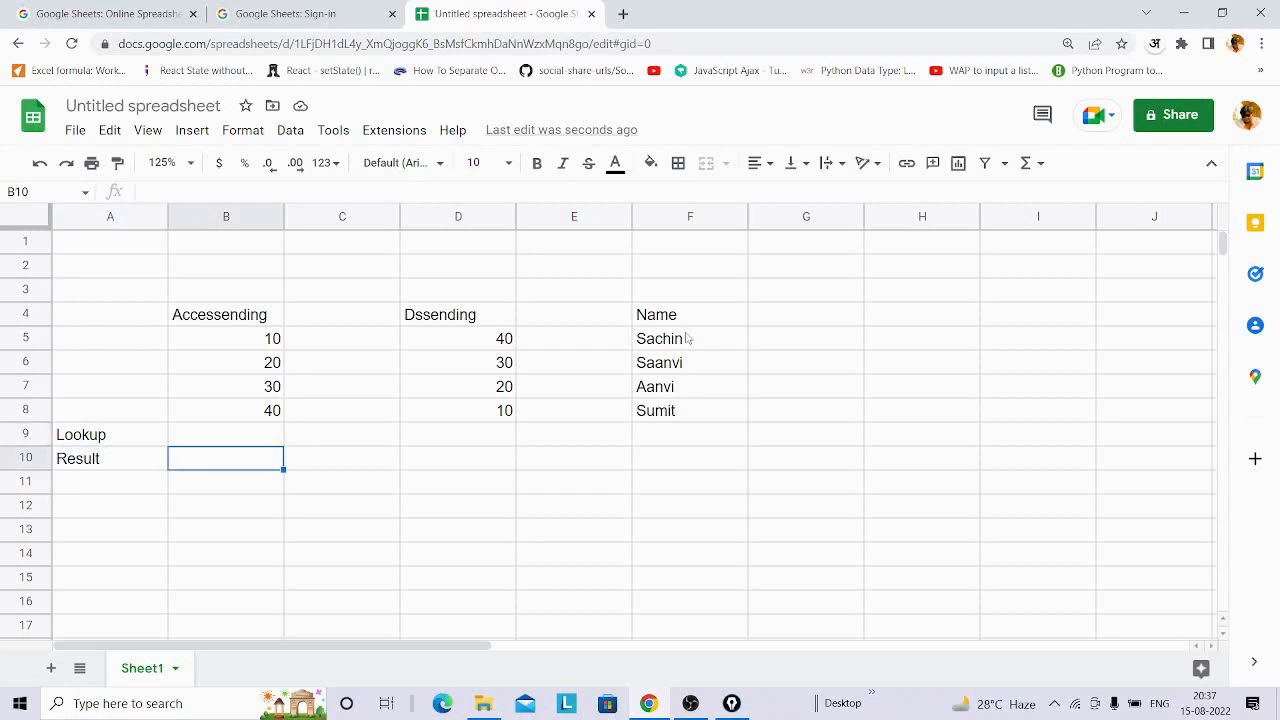
pyautogui.write('=')
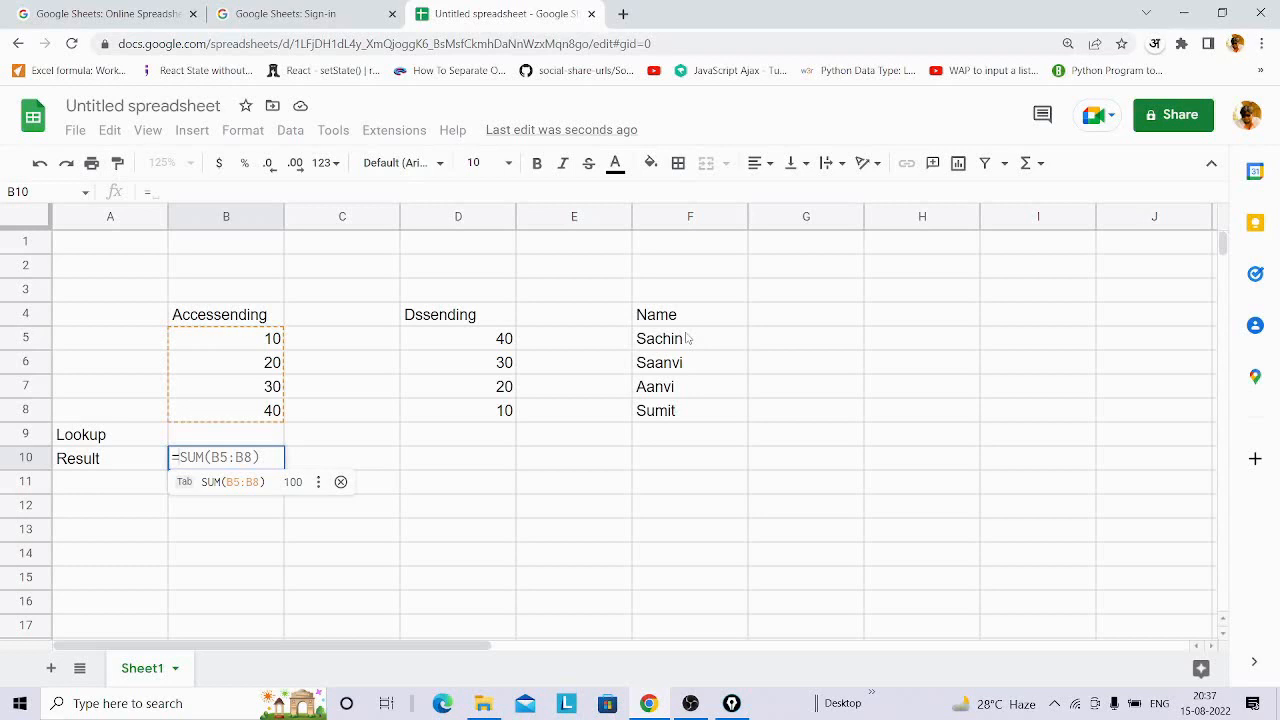
pyautogui.write('m')
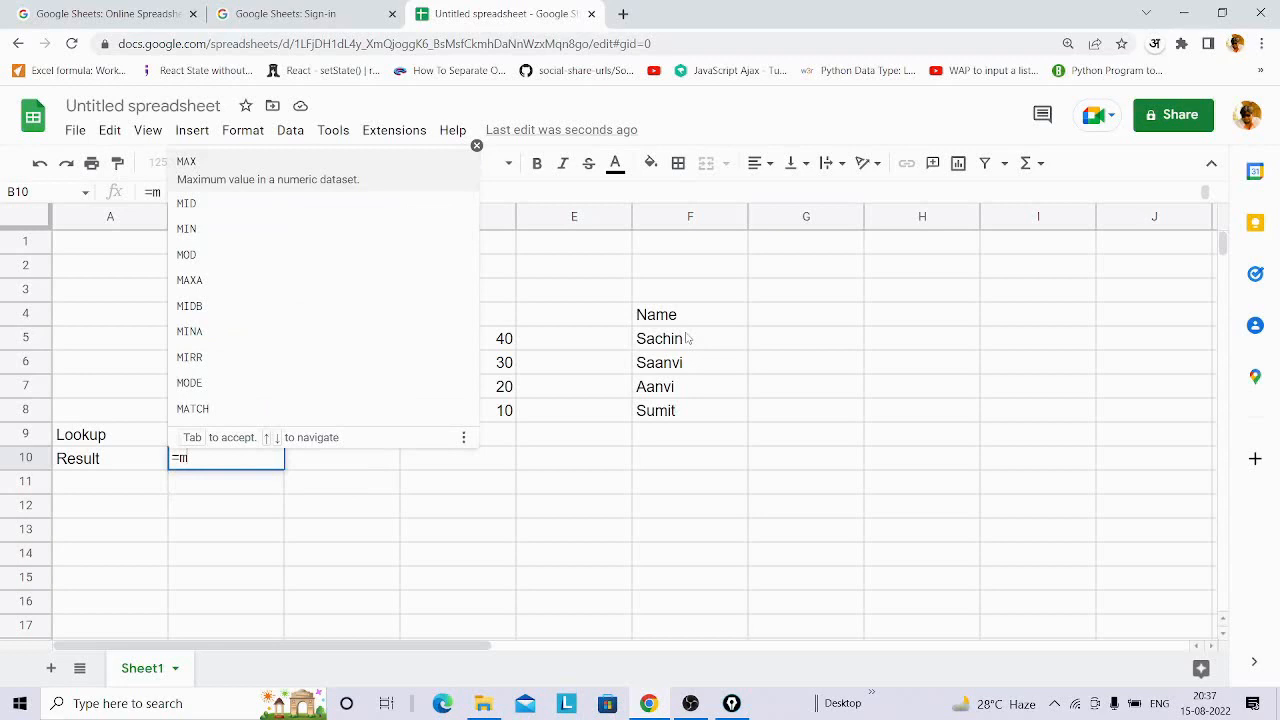
pyautogui.press('BackSpace')
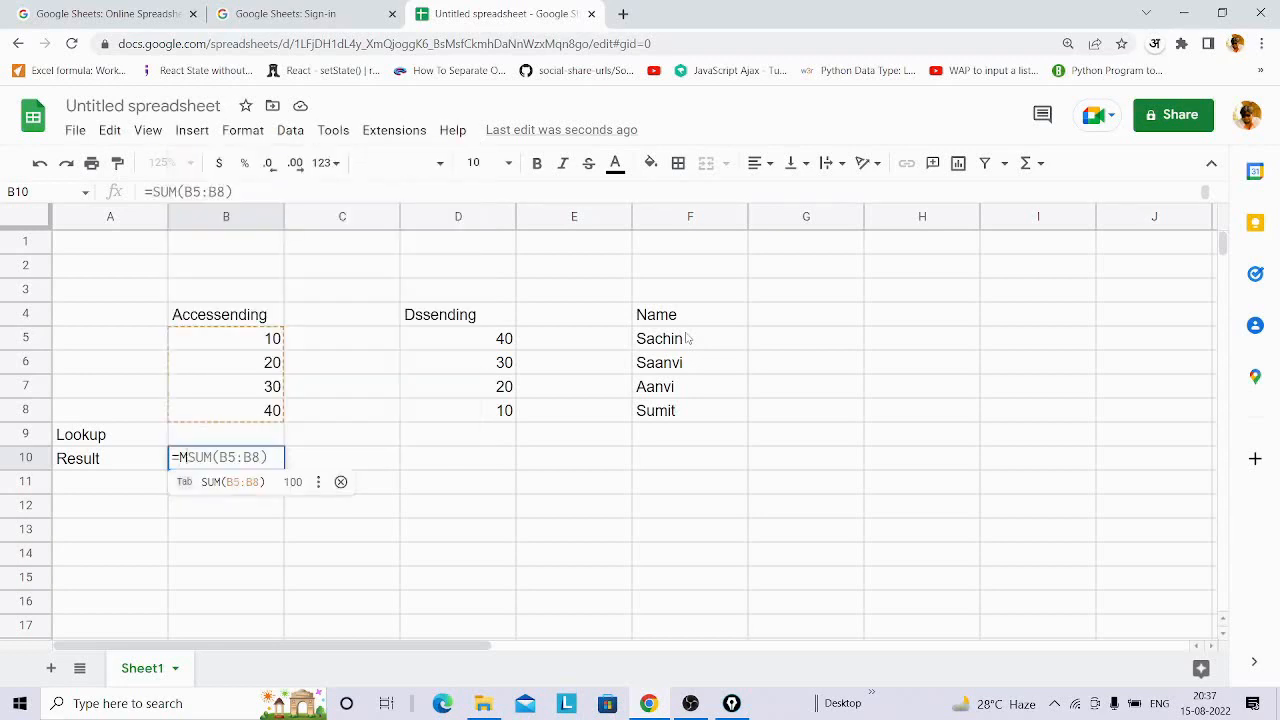
pyautogui.write('Ma')
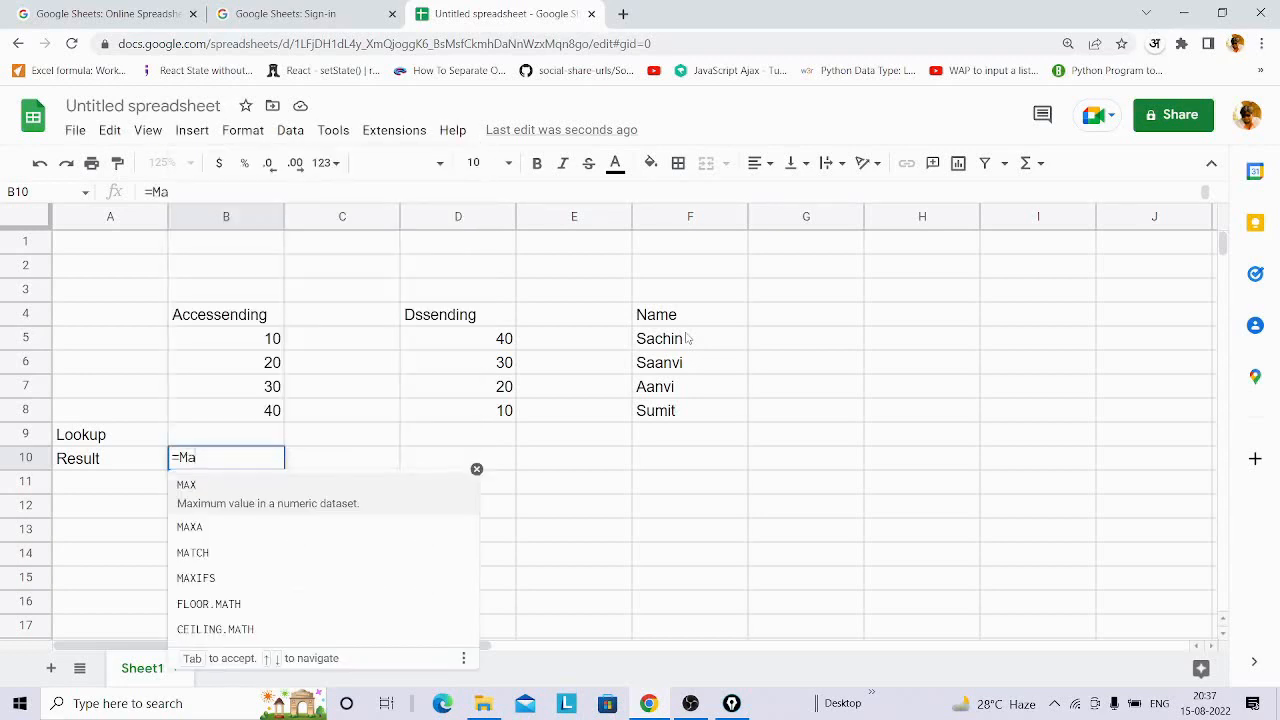
pyautogui.write('tc')
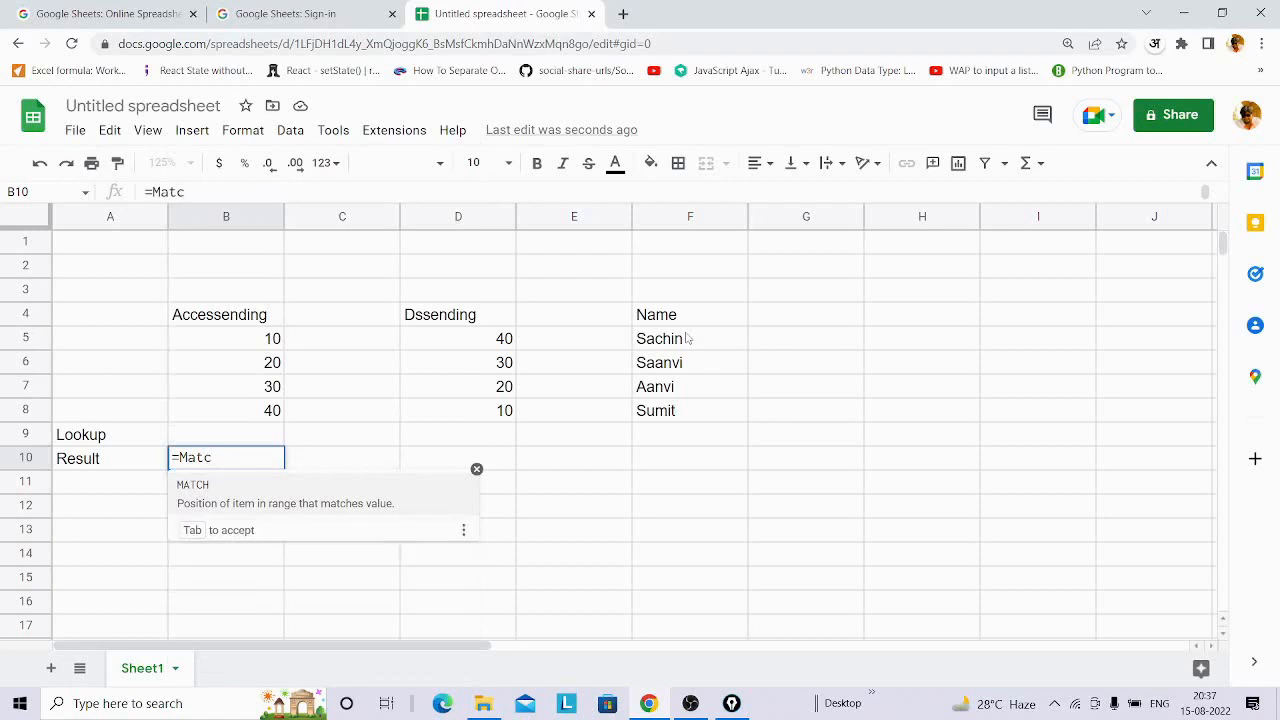
pyautogui.write('h(')
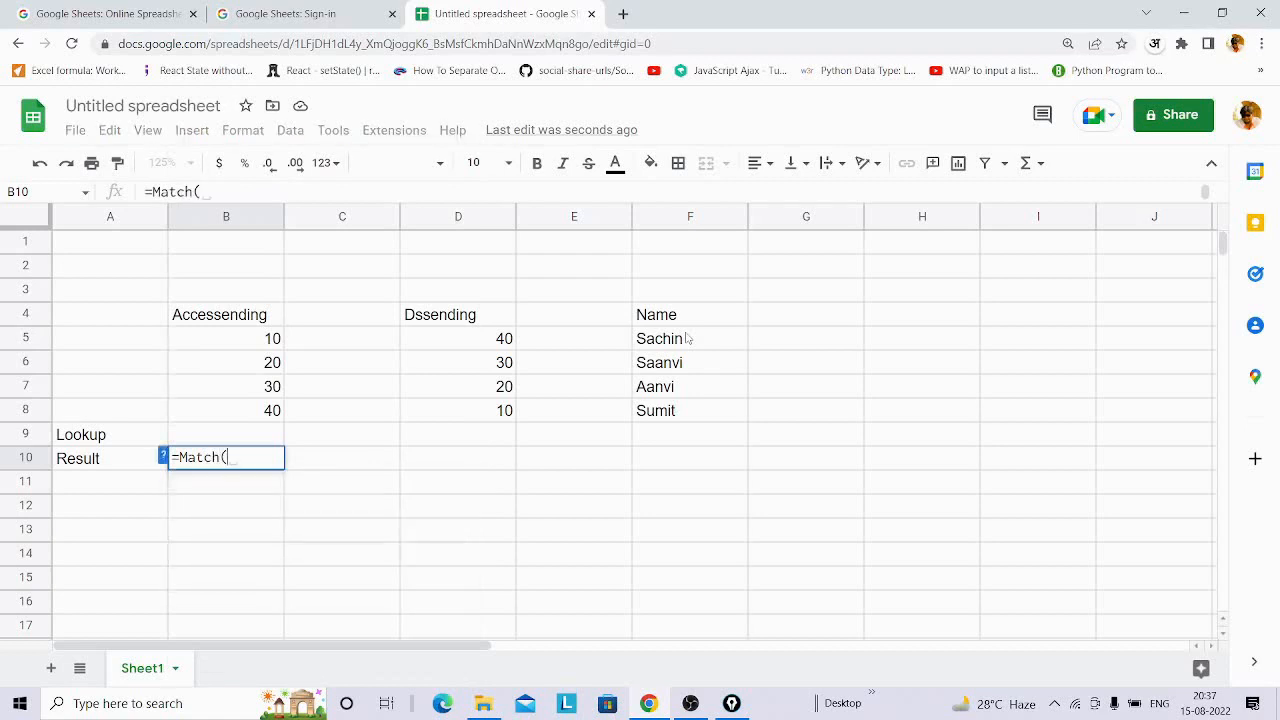
pyautogui.click(226, 441)
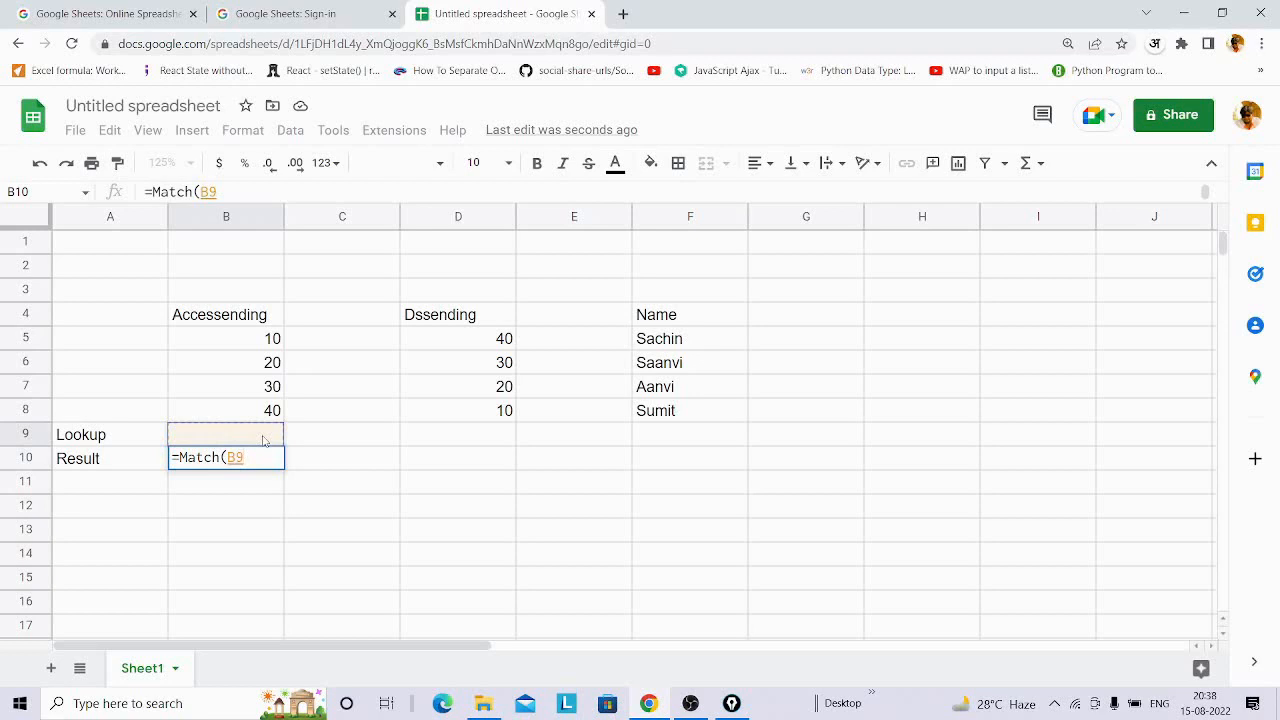
# Complete the B10 MATCH formula with the range B5:B8 and match type 1.
pyautogui.write(',')
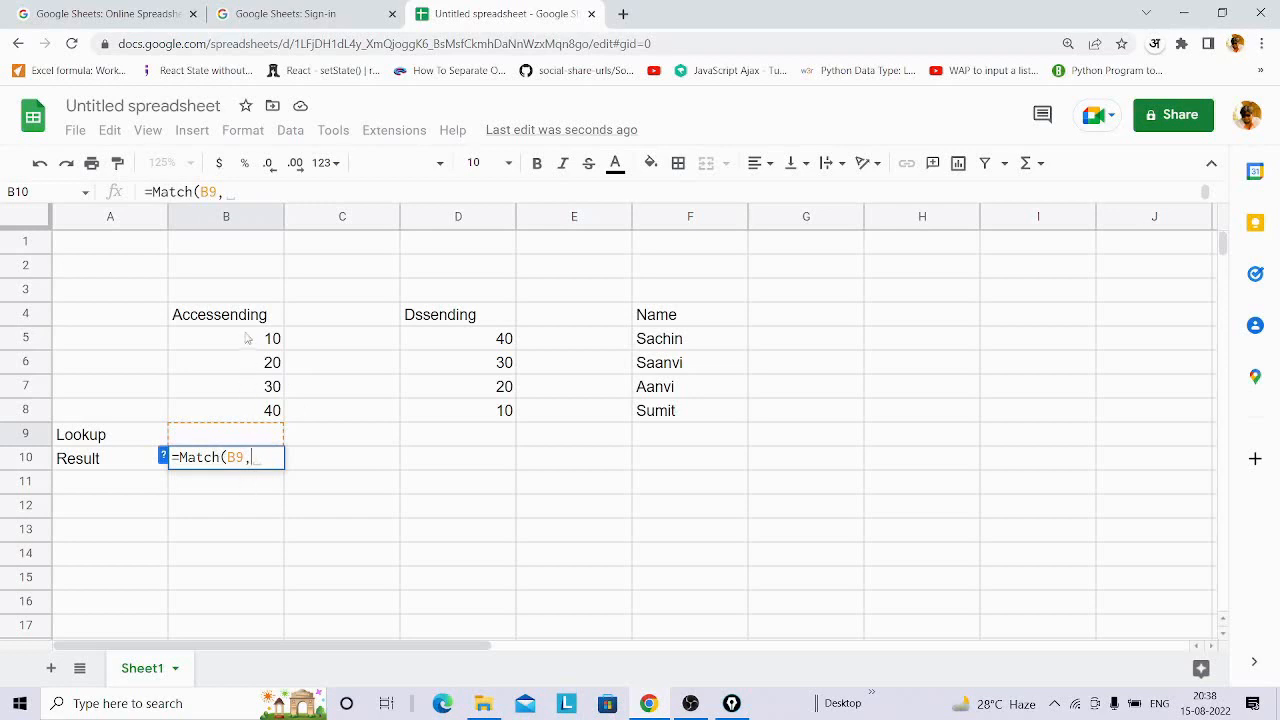
pyautogui.moveTo(249, 338); pyautogui.dragTo(245, 418)
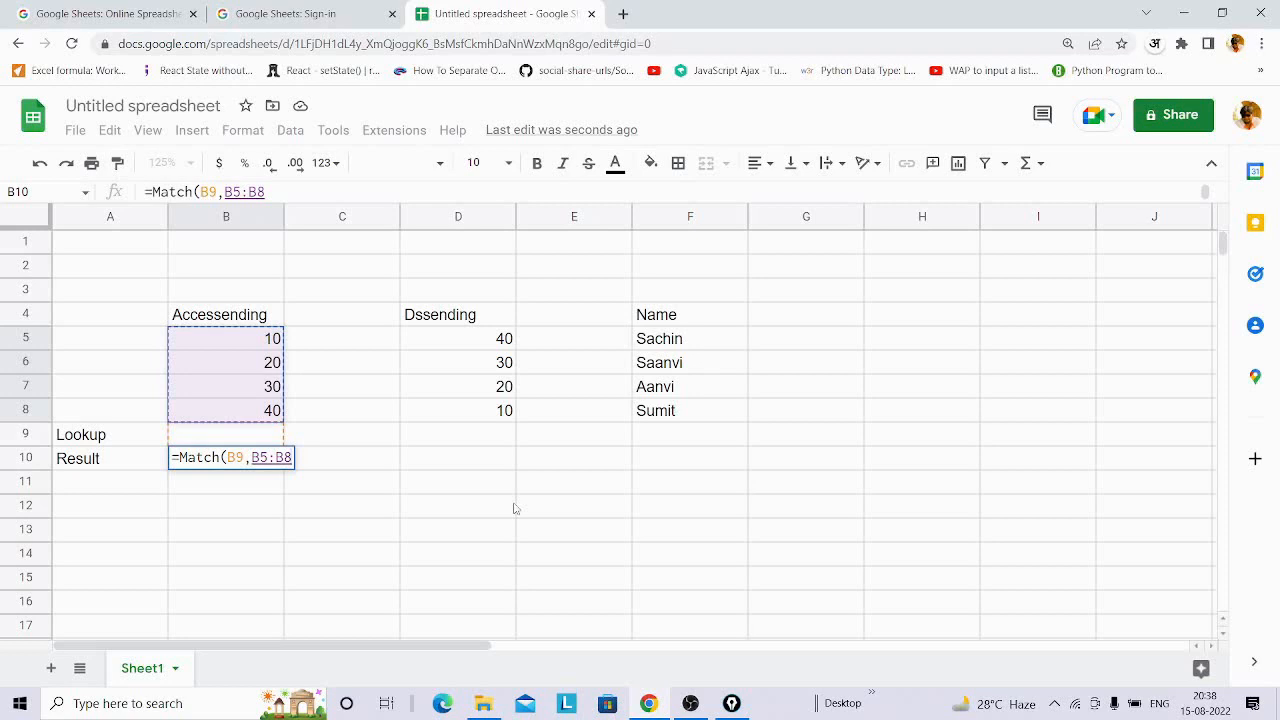
pyautogui.write(',')
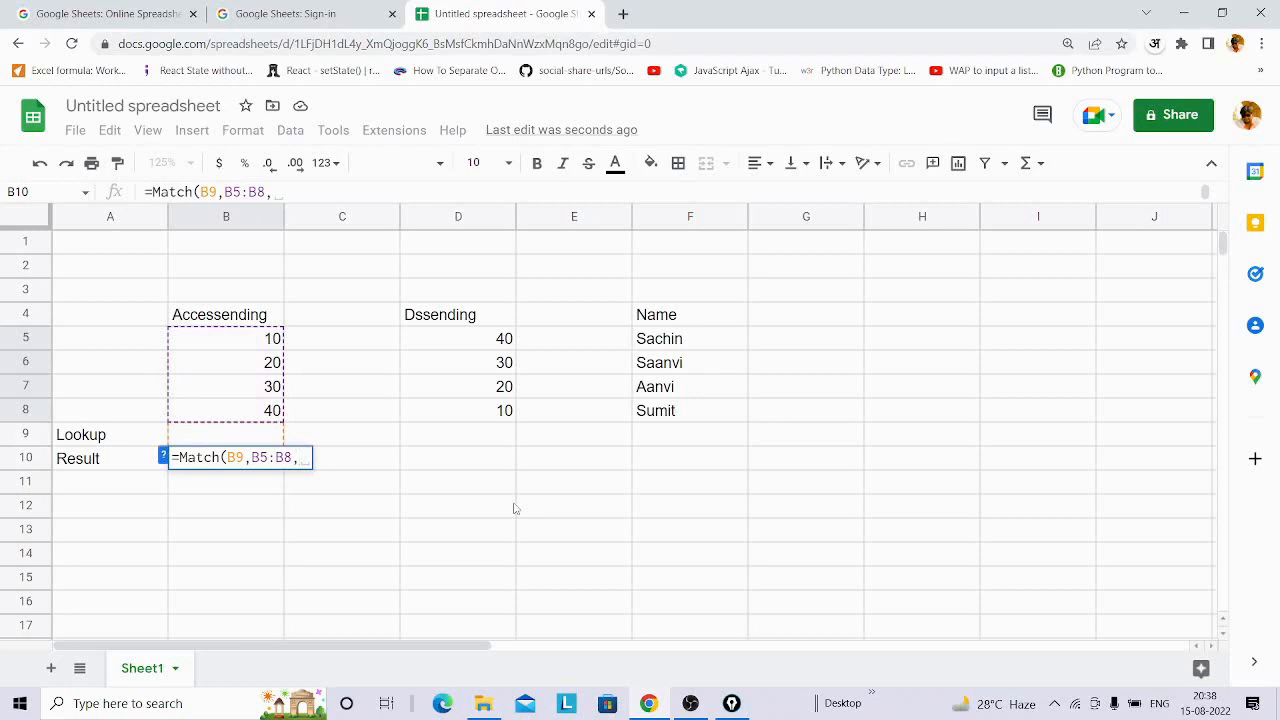
pyautogui.write('1')
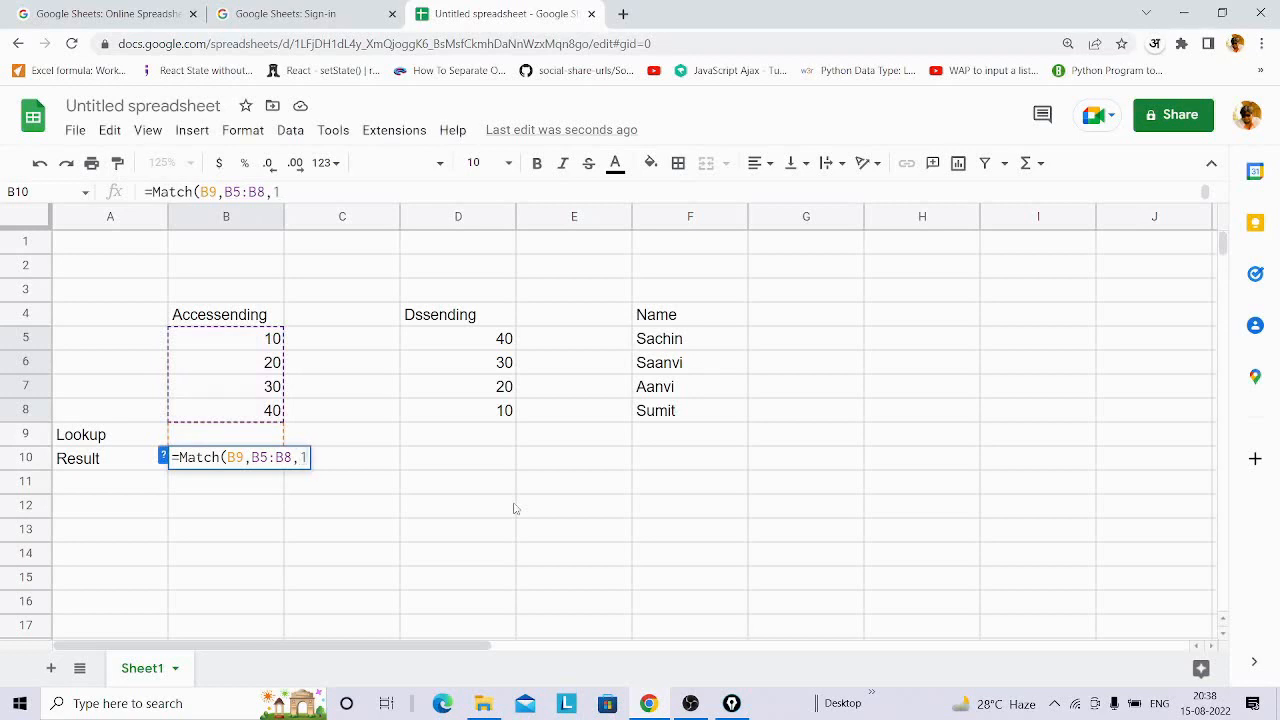
pyautogui.press('Return')
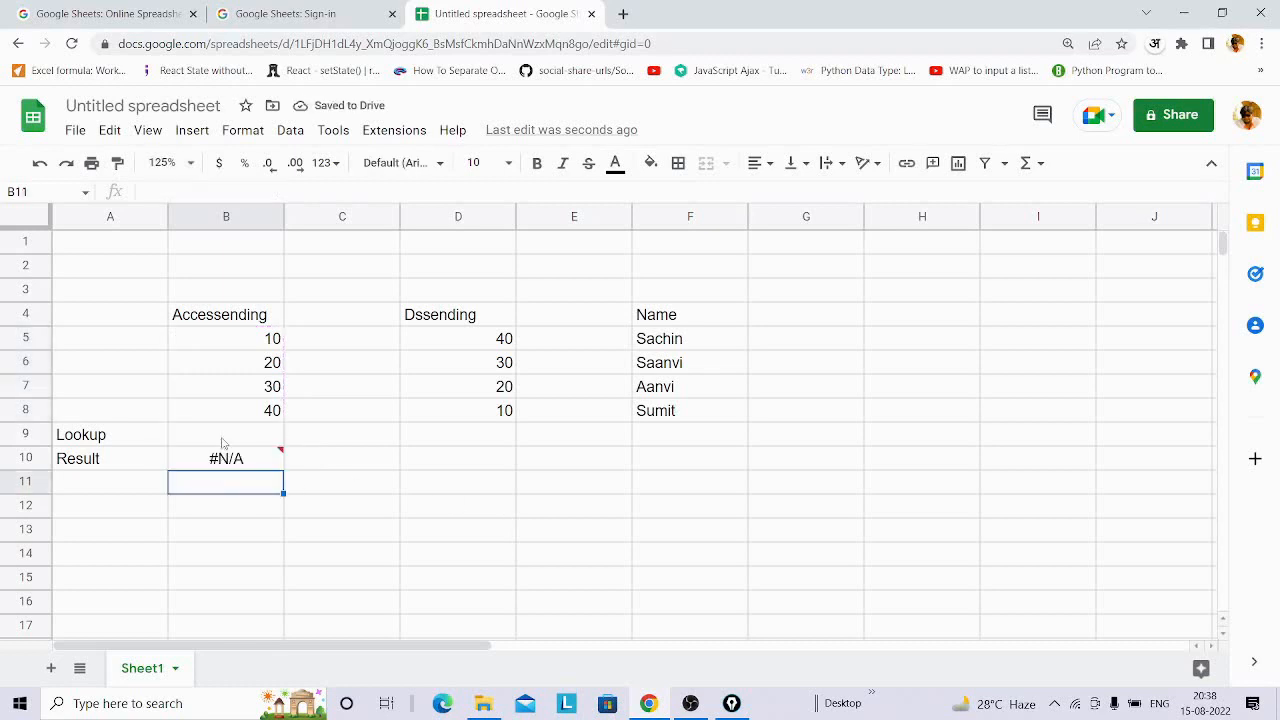
# Enter 35 as the lookup value in cell B9 and keep that cell selected.
pyautogui.click(223, 437)
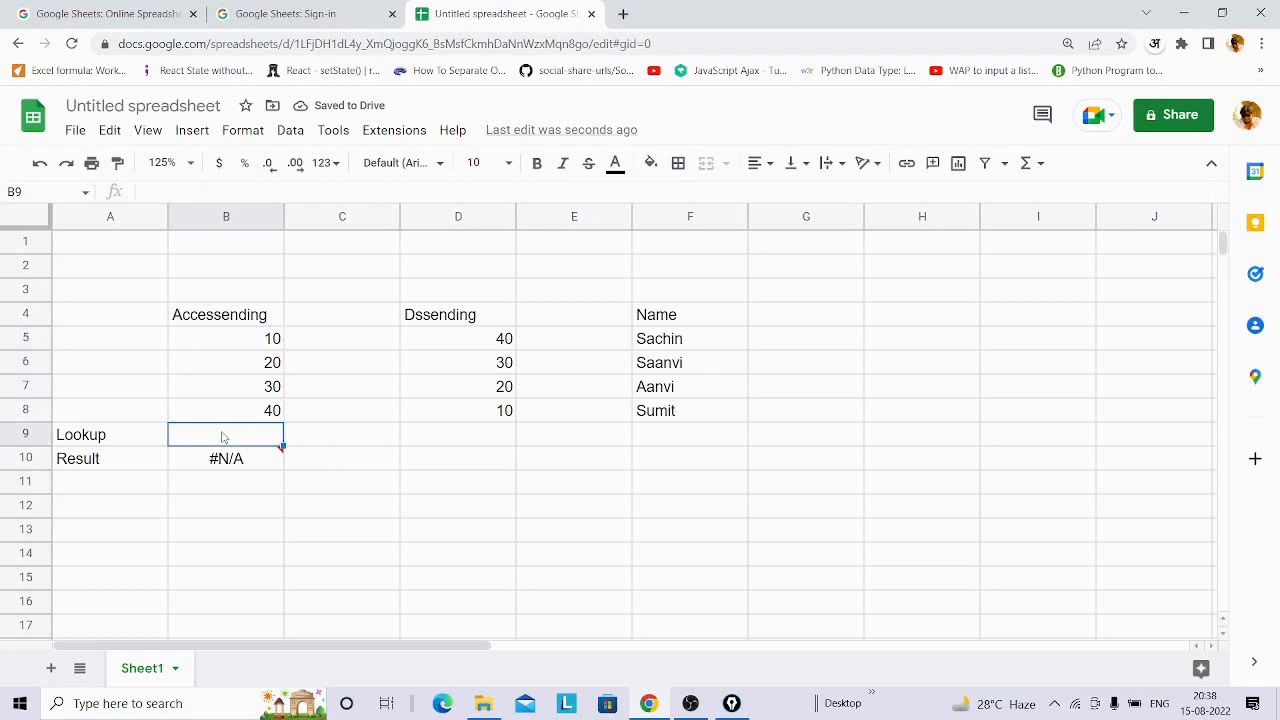
pyautogui.write('35')
pyautogui.press('Return')
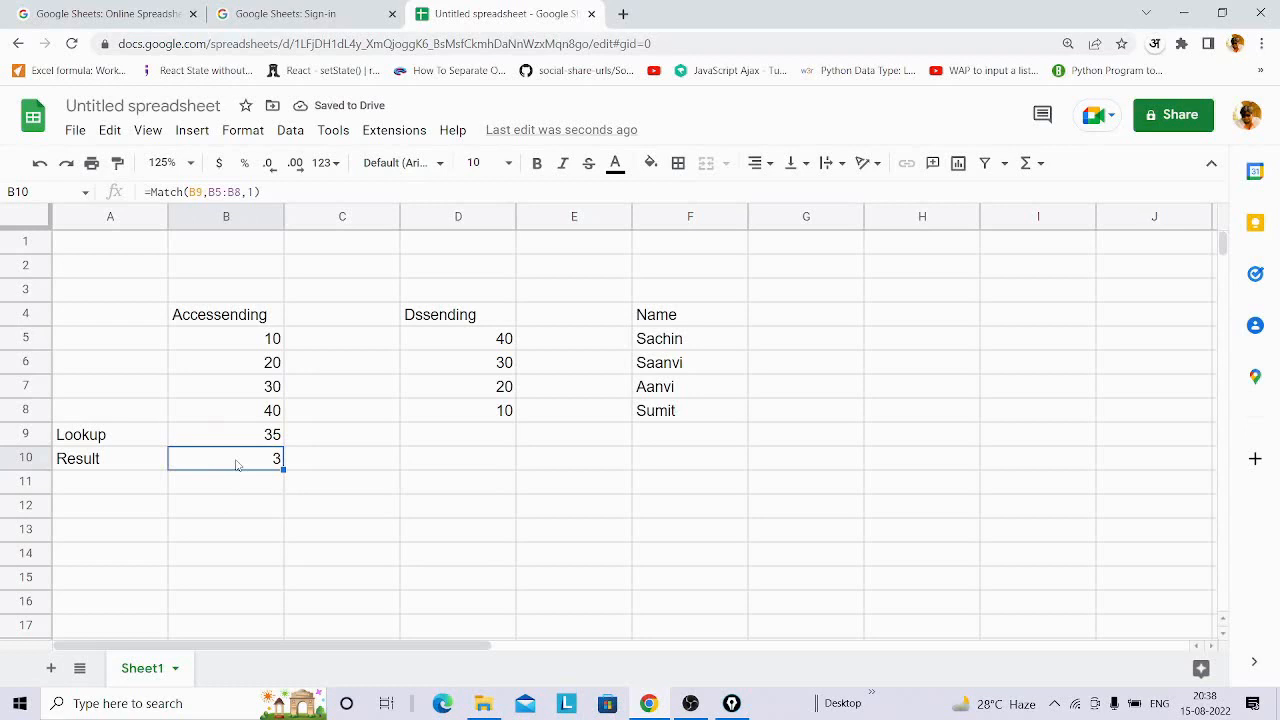
pyautogui.click(256, 436)
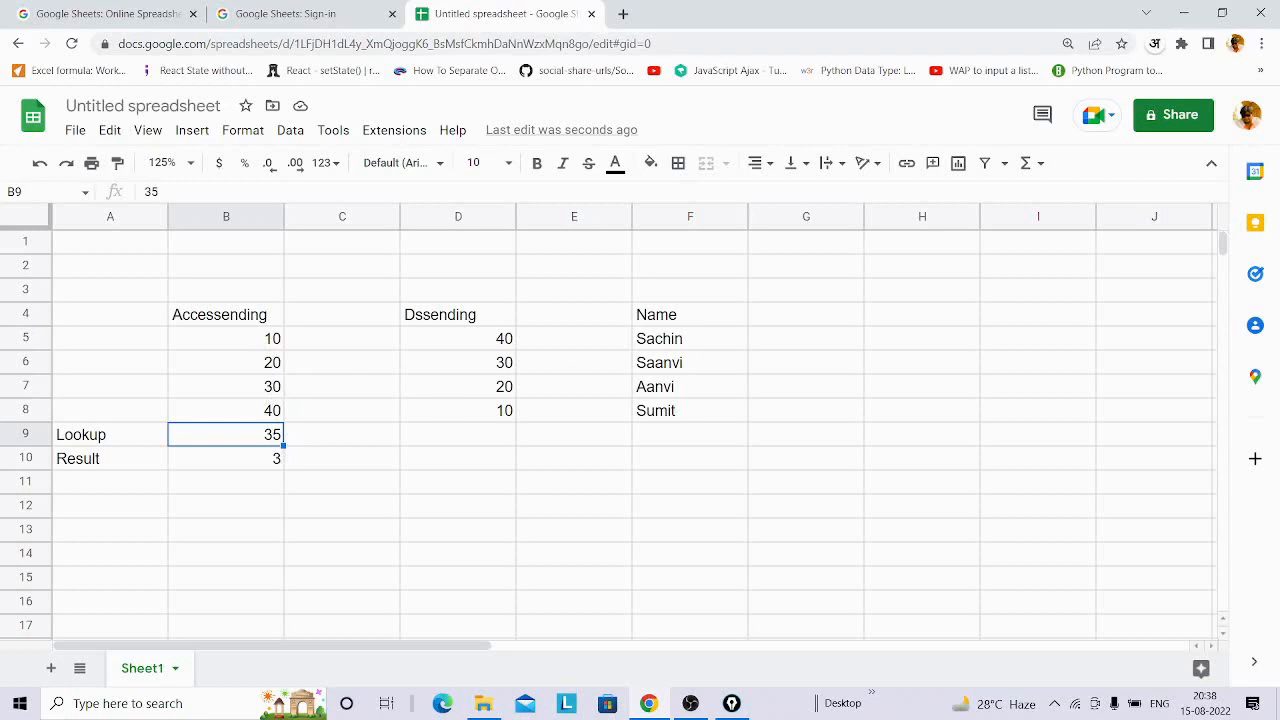
# With the screen pen, circle 30 in the Accessending column and number its four values 1 to 4.
pyautogui.hotkey('alt', 'Tab')
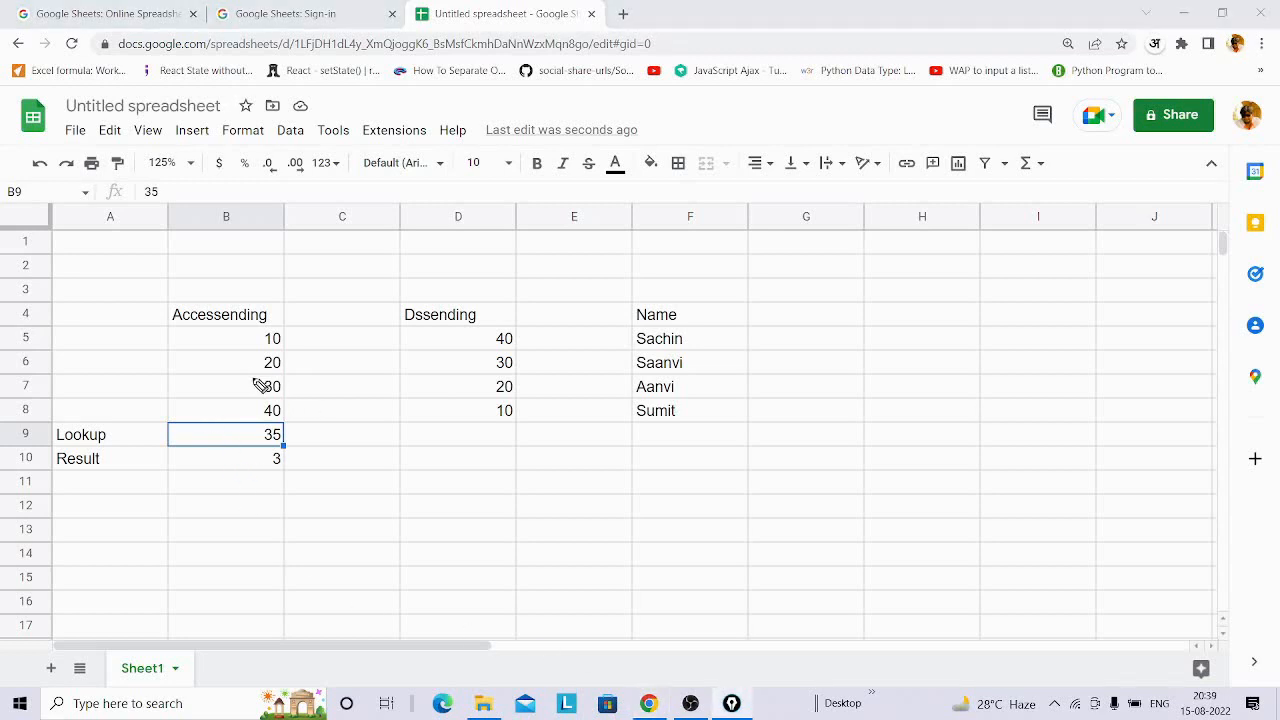
pyautogui.moveTo(251, 379)
pyautogui.mouseDown()
pyautogui.moveTo(288, 370)
pyautogui.moveTo(300, 402)
pyautogui.moveTo(276, 414)
pyautogui.moveTo(258, 382)
pyautogui.mouseUp()
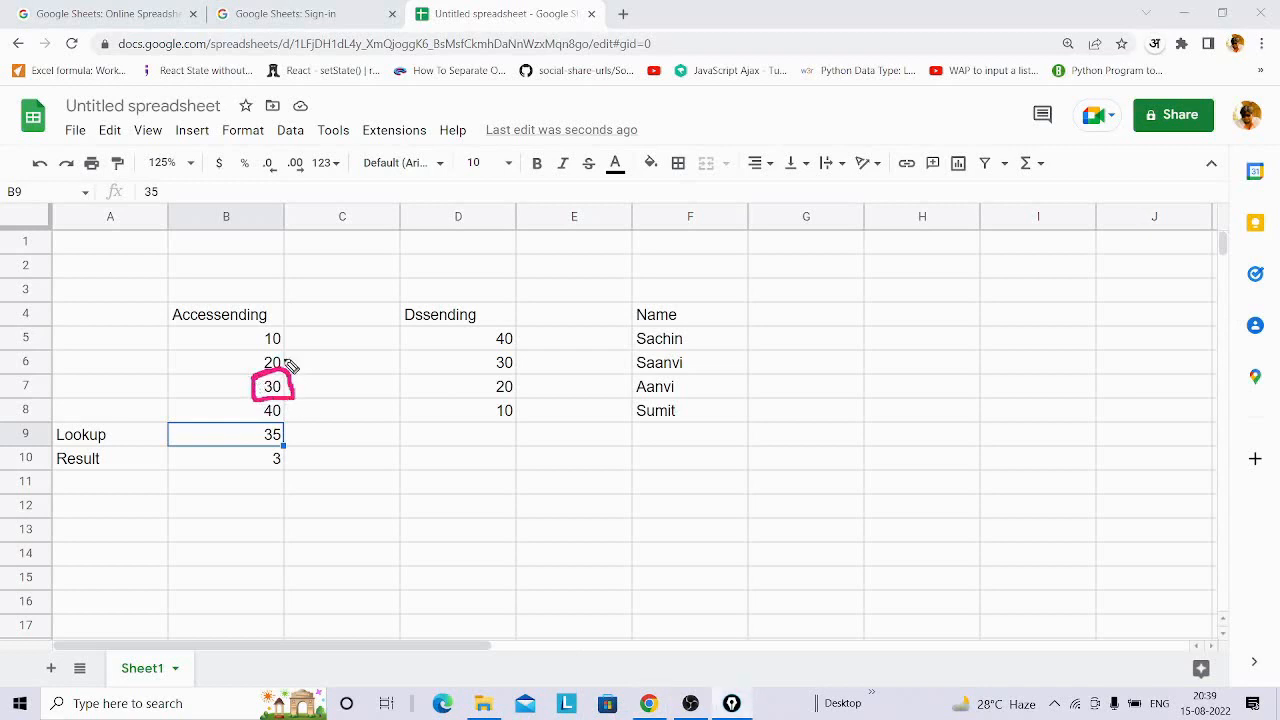
pyautogui.moveTo(288, 338)
pyautogui.mouseDown()
pyautogui.moveTo(325, 367)
pyautogui.moveTo(311, 412)
pyautogui.moveTo(332, 417)
pyautogui.mouseUp()
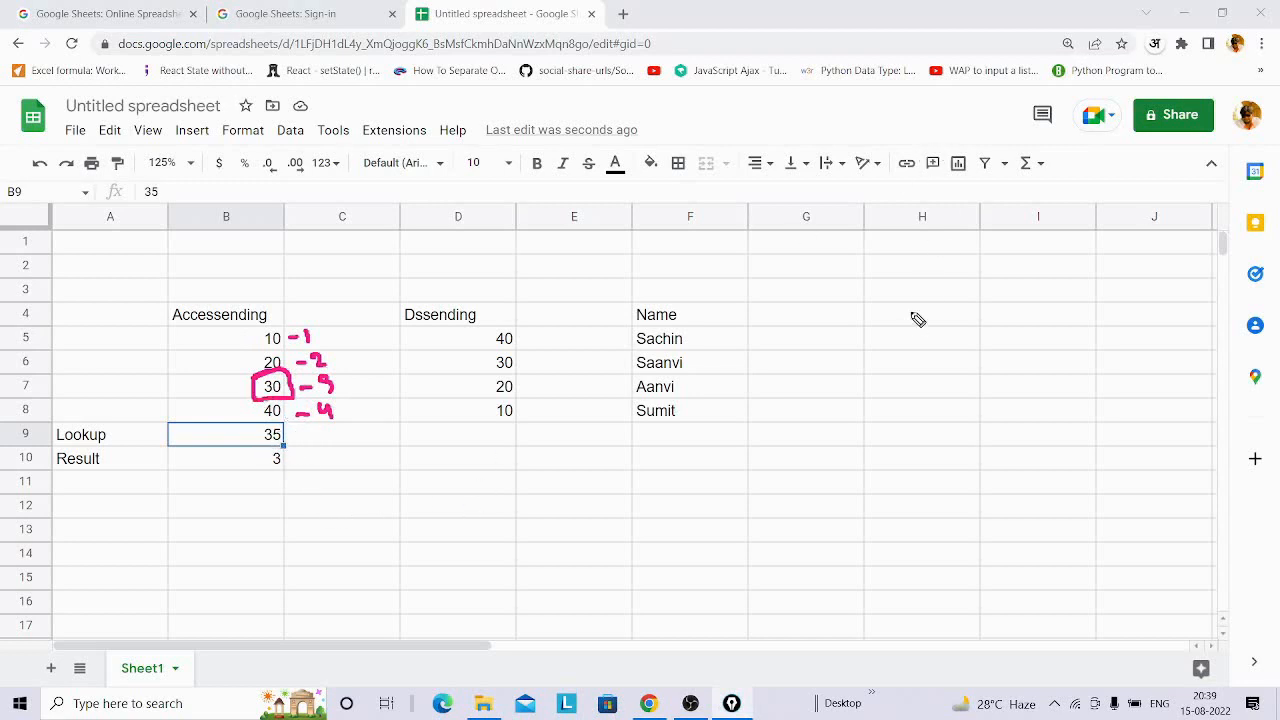
# Handwrite the notes "35 - 30", "nearest lowest value" and "Match type = 1" over the empty columns beside the table.
pyautogui.moveTo(953, 289)
pyautogui.mouseDown()
pyautogui.moveTo(944, 300)
pyautogui.moveTo(979, 267)
pyautogui.mouseUp()
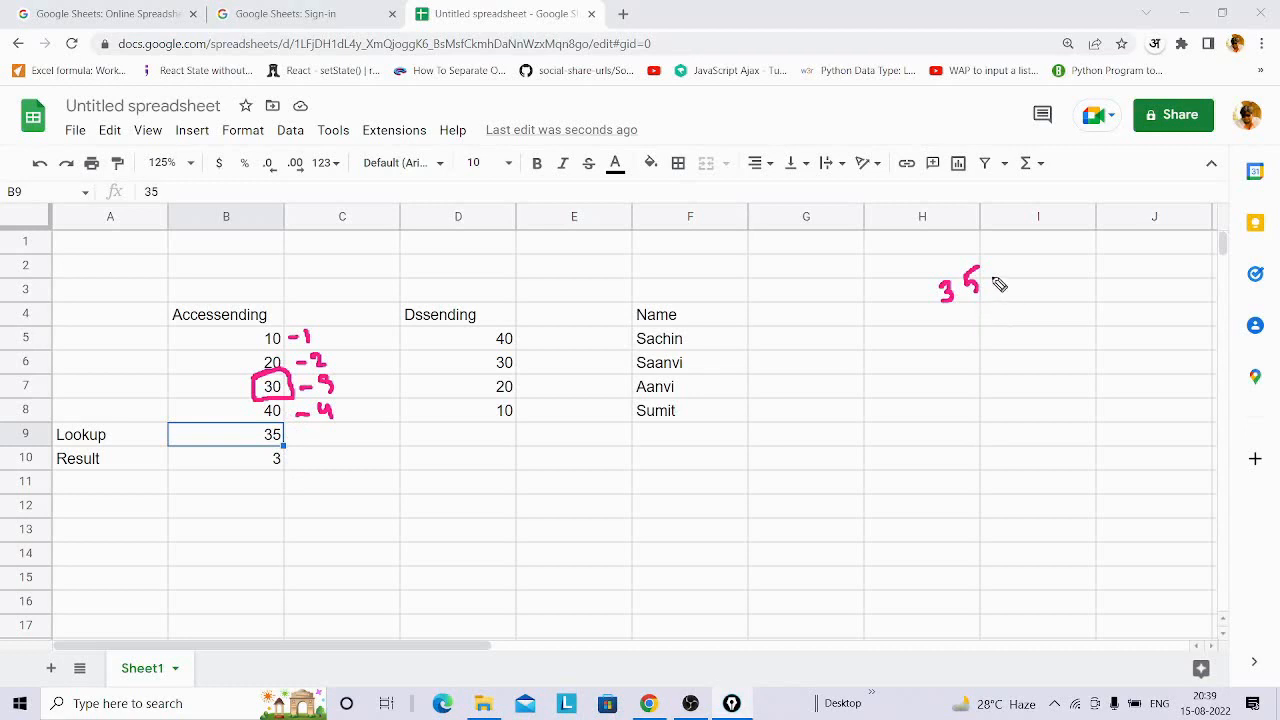
pyautogui.moveTo(990, 283); pyautogui.dragTo(1062, 243)
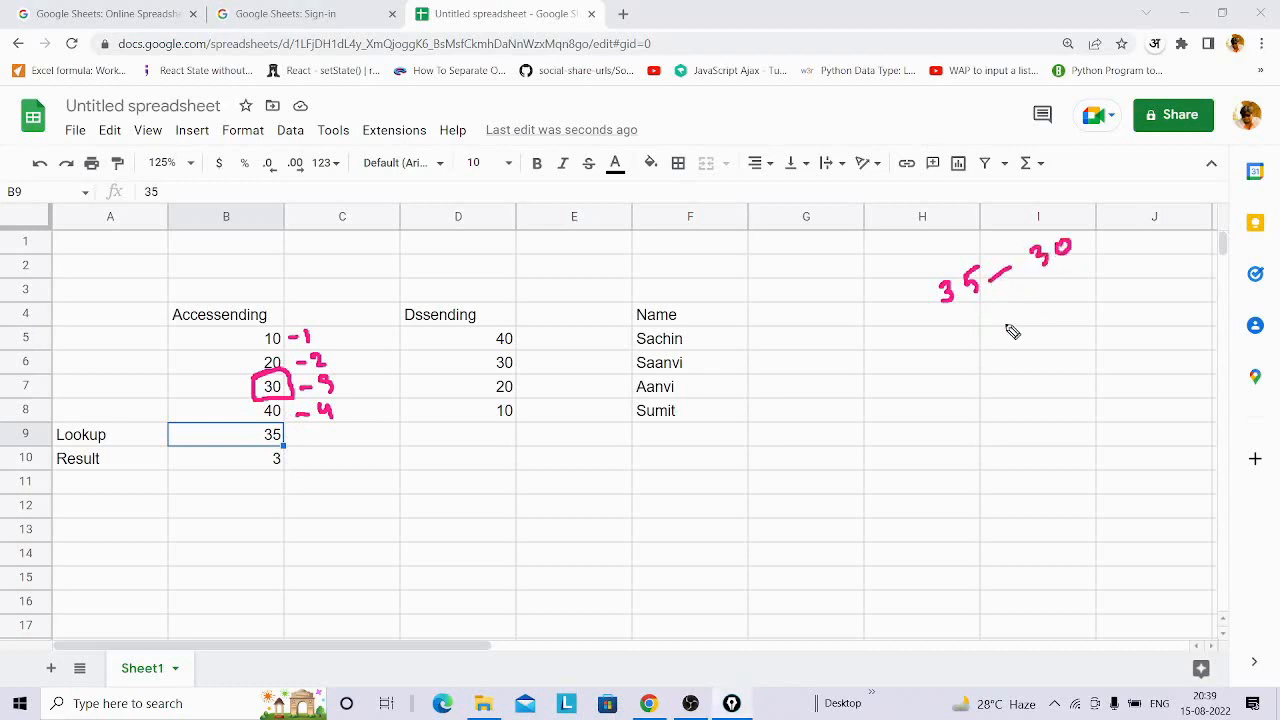
pyautogui.moveTo(942, 376)
pyautogui.mouseDown()
pyautogui.moveTo(1010, 358)
pyautogui.moveTo(1078, 316)
pyautogui.mouseUp()
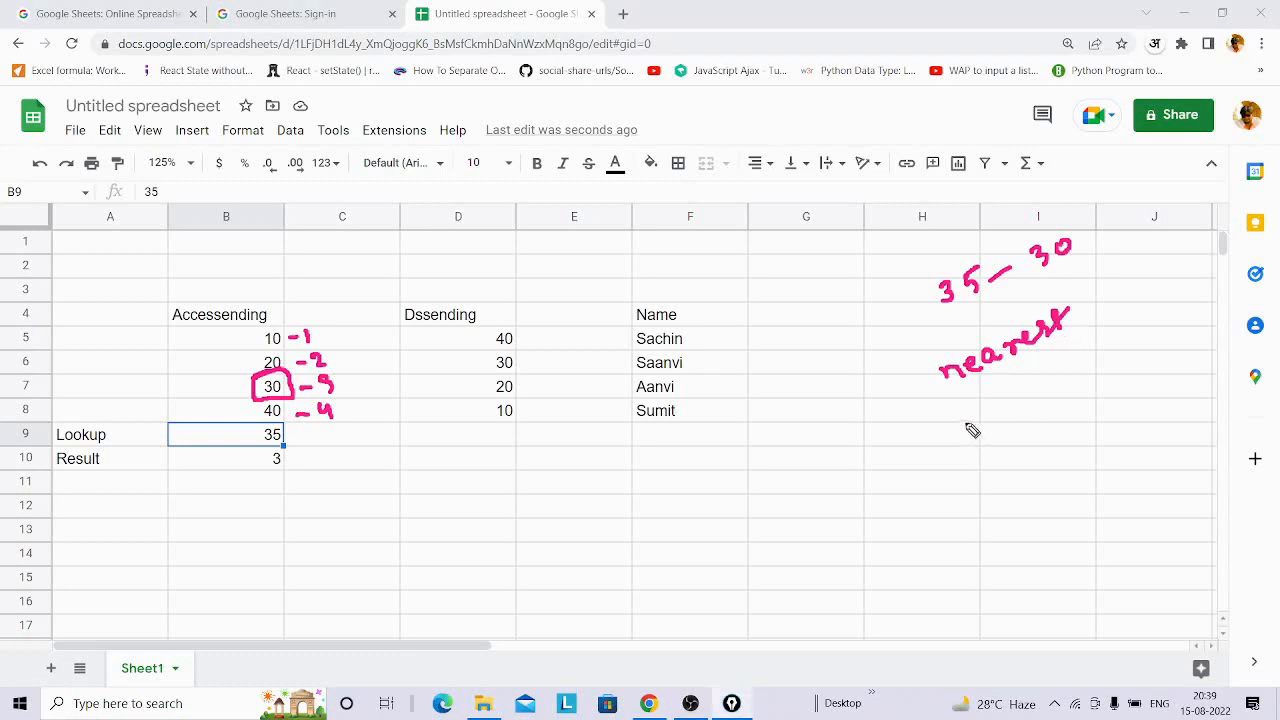
pyautogui.moveTo(960, 410)
pyautogui.mouseDown()
pyautogui.moveTo(975, 428)
pyautogui.moveTo(1054, 386)
pyautogui.moveTo(1057, 371)
pyautogui.moveTo(1106, 364)
pyautogui.moveTo(1128, 336)
pyautogui.moveTo(1175, 318)
pyautogui.mouseUp()
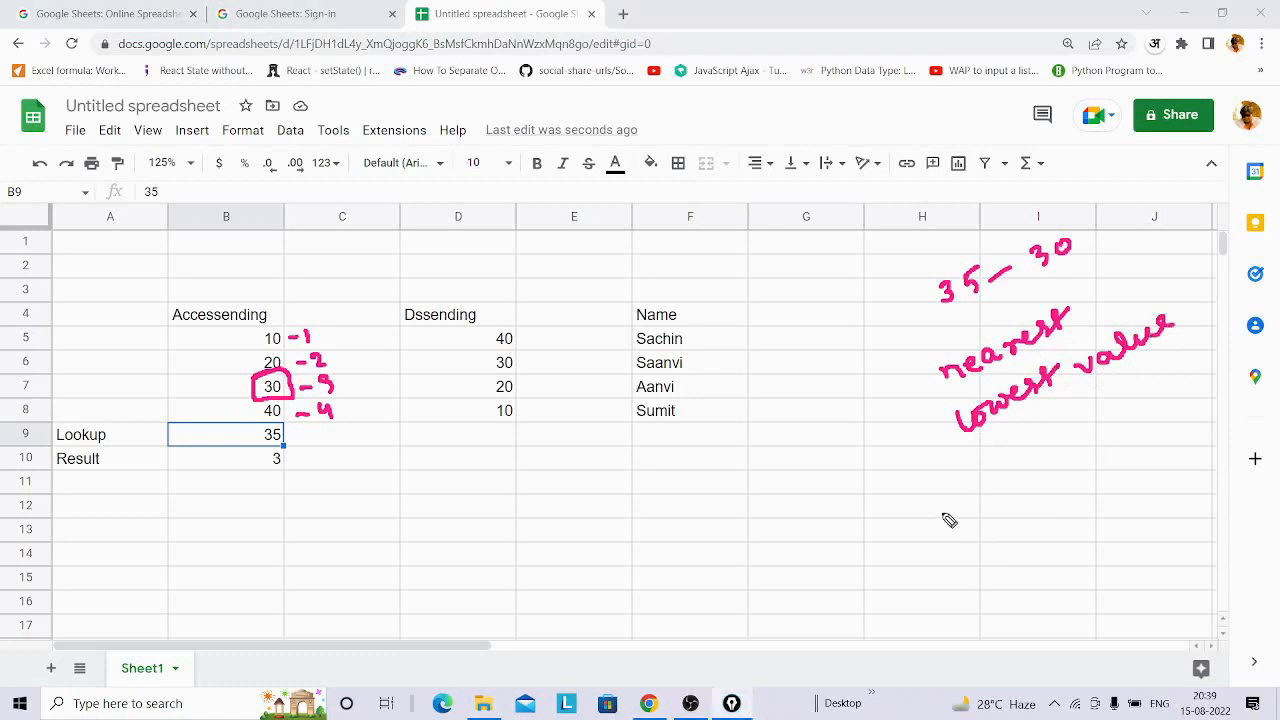
pyautogui.moveTo(922, 525)
pyautogui.mouseDown()
pyautogui.moveTo(980, 514)
pyautogui.moveTo(1030, 474)
pyautogui.moveTo(1063, 477)
pyautogui.moveTo(1071, 451)
pyautogui.moveTo(1146, 414)
pyautogui.mouseUp()
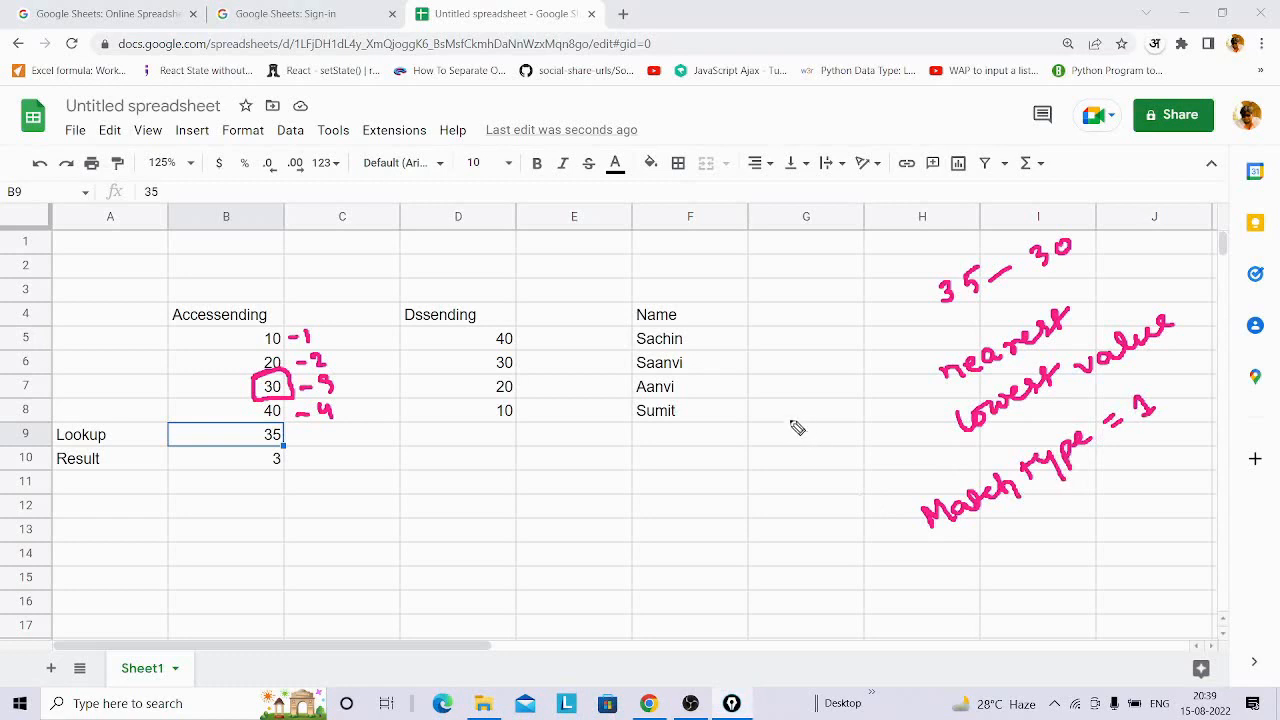
# Handwrite "Given Accessending" and underline the Accessending heading, clearing all pen annotations at the end.
pyautogui.moveTo(786, 390)
pyautogui.mouseDown()
pyautogui.moveTo(768, 404)
pyautogui.moveTo(858, 382)
pyautogui.mouseUp()
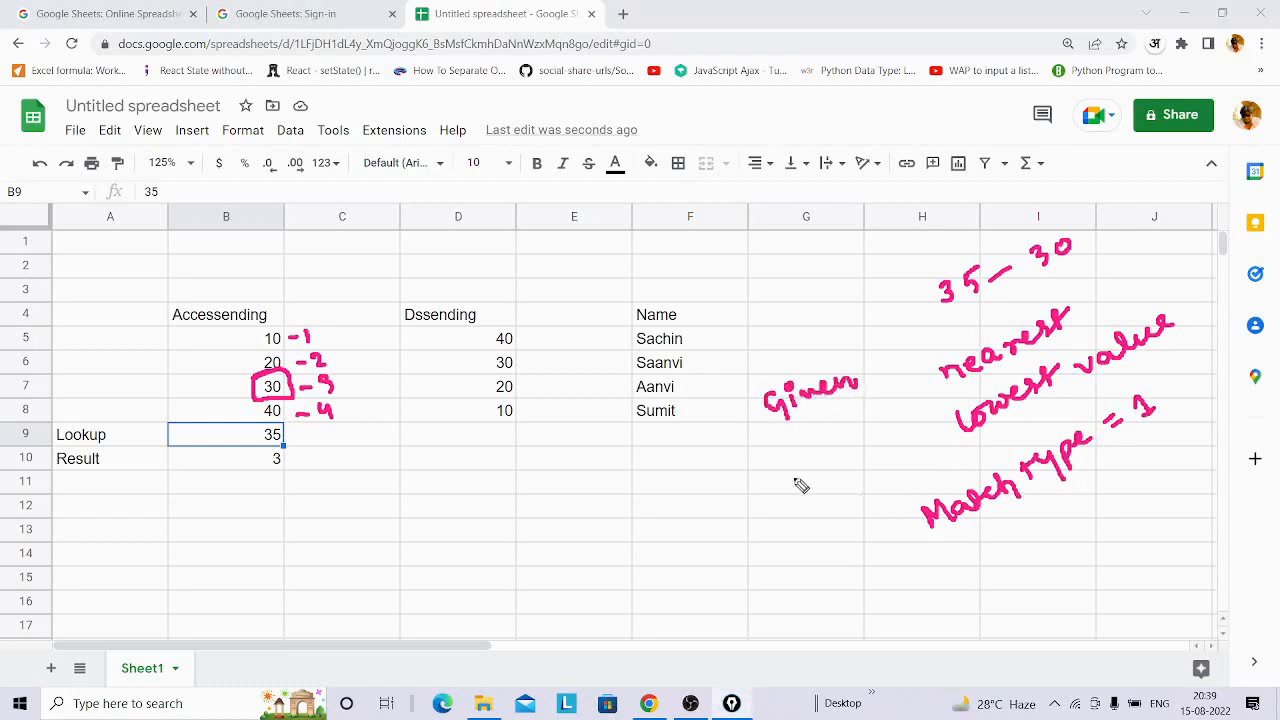
pyautogui.moveTo(752, 496)
pyautogui.mouseDown()
pyautogui.moveTo(756, 482)
pyautogui.moveTo(766, 494)
pyautogui.moveTo(814, 474)
pyautogui.moveTo(918, 408)
pyautogui.moveTo(930, 434)
pyautogui.mouseUp()
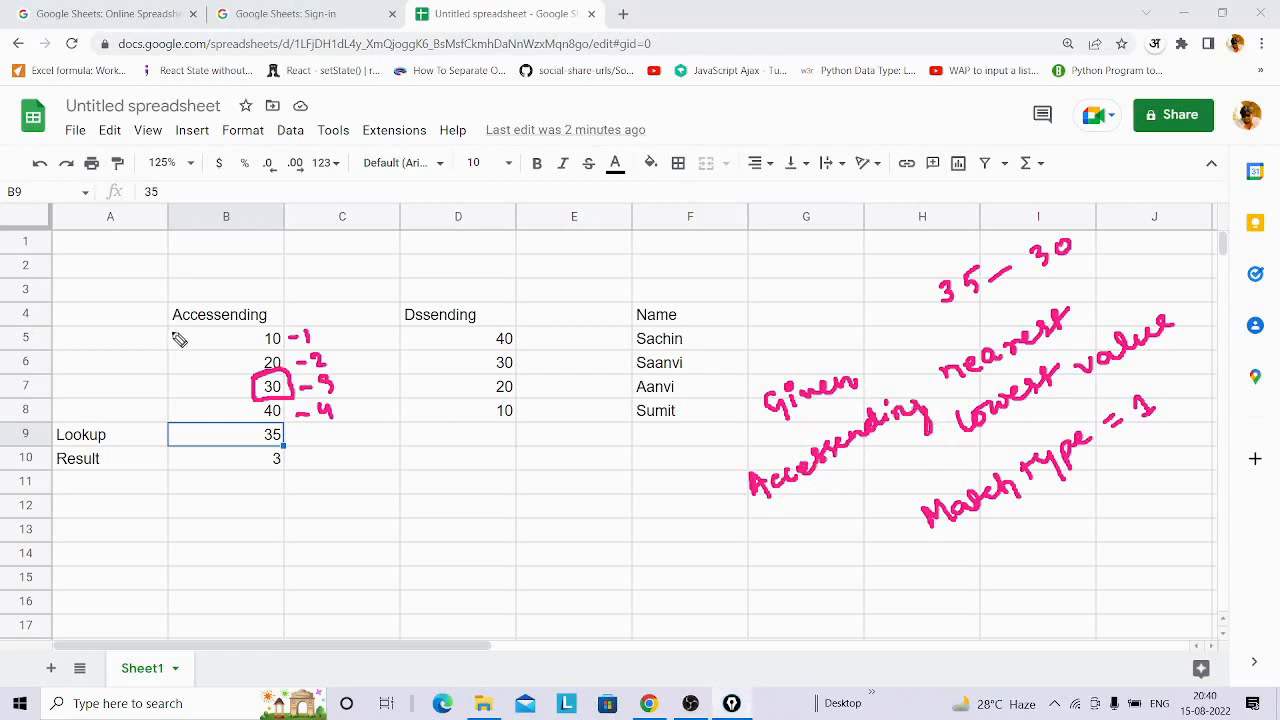
pyautogui.moveTo(170, 330); pyautogui.dragTo(266, 322)
pyautogui.hotkey('ctrl', 'shift', '7')
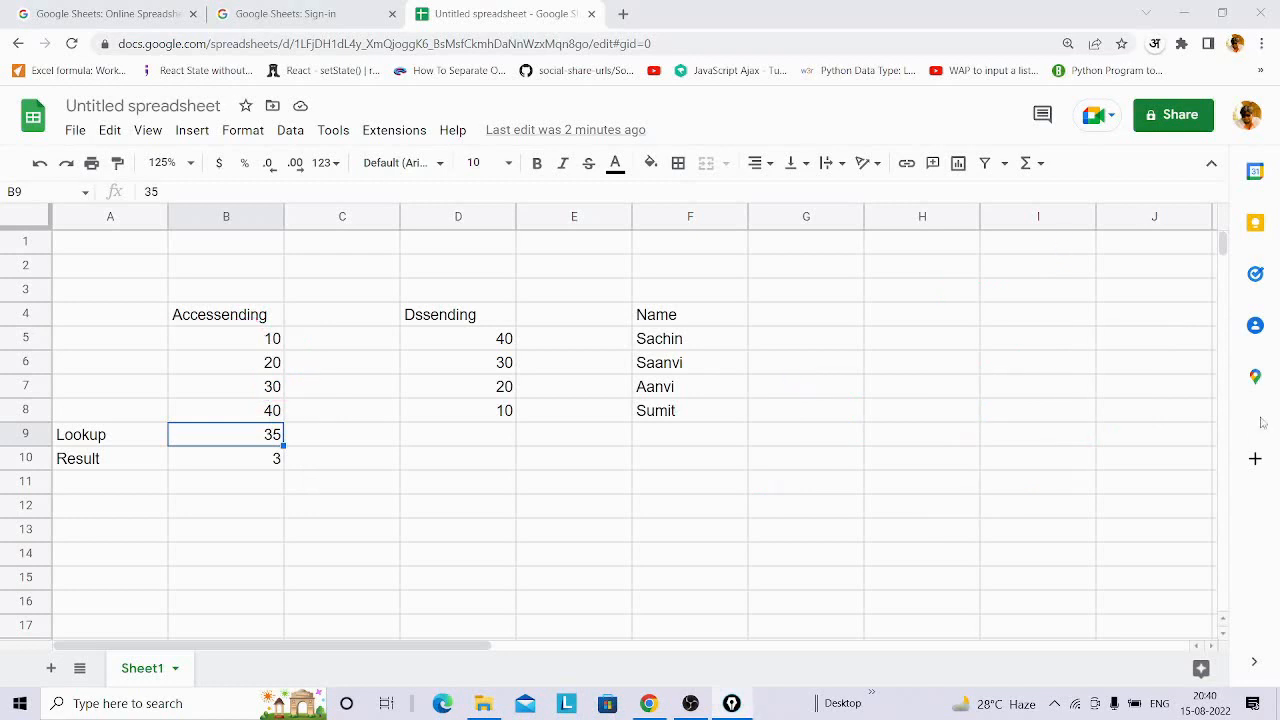
# Enter 35 as the lookup value for the Dssending column in cell D9.
pyautogui.click(465, 460)
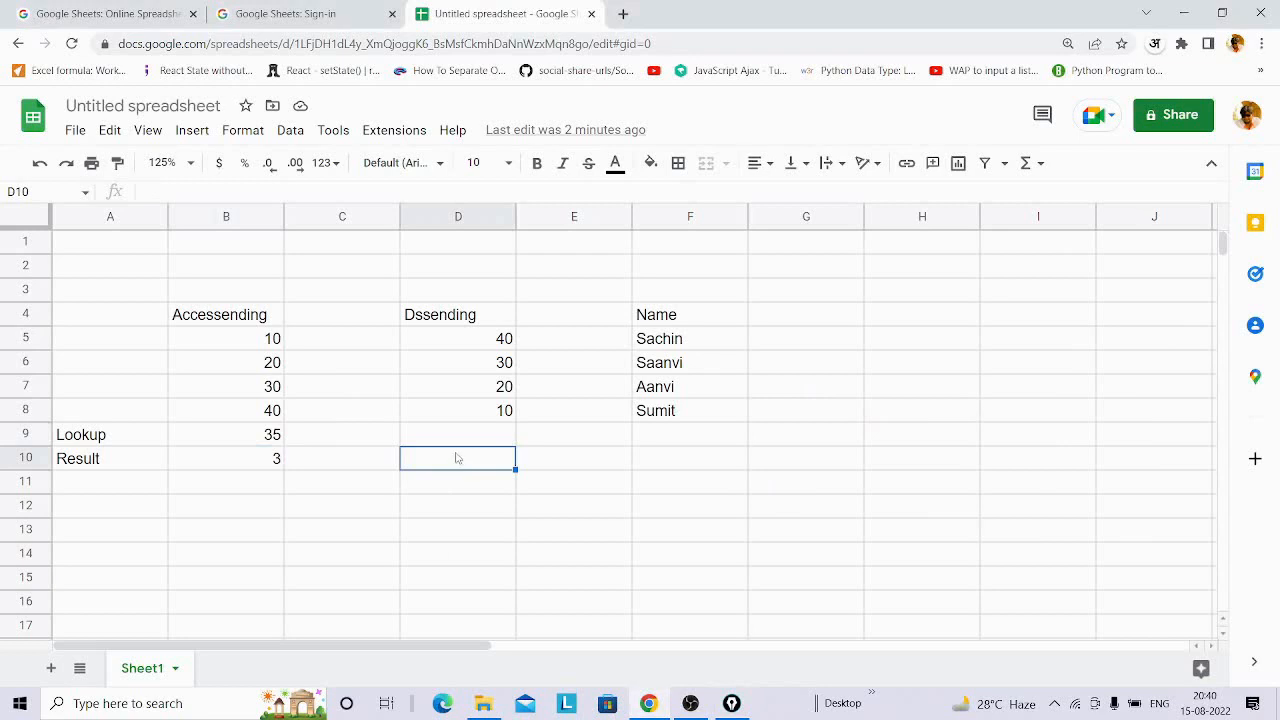
pyautogui.press('Up')
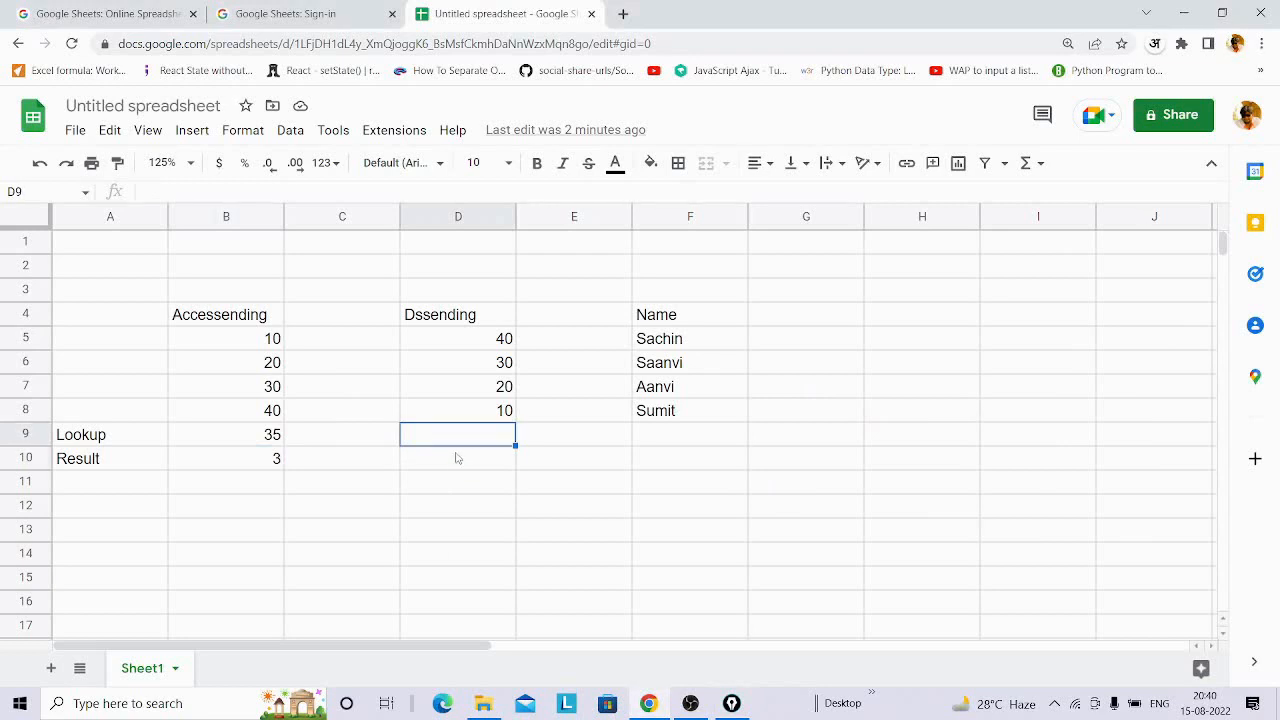
pyautogui.write('35')
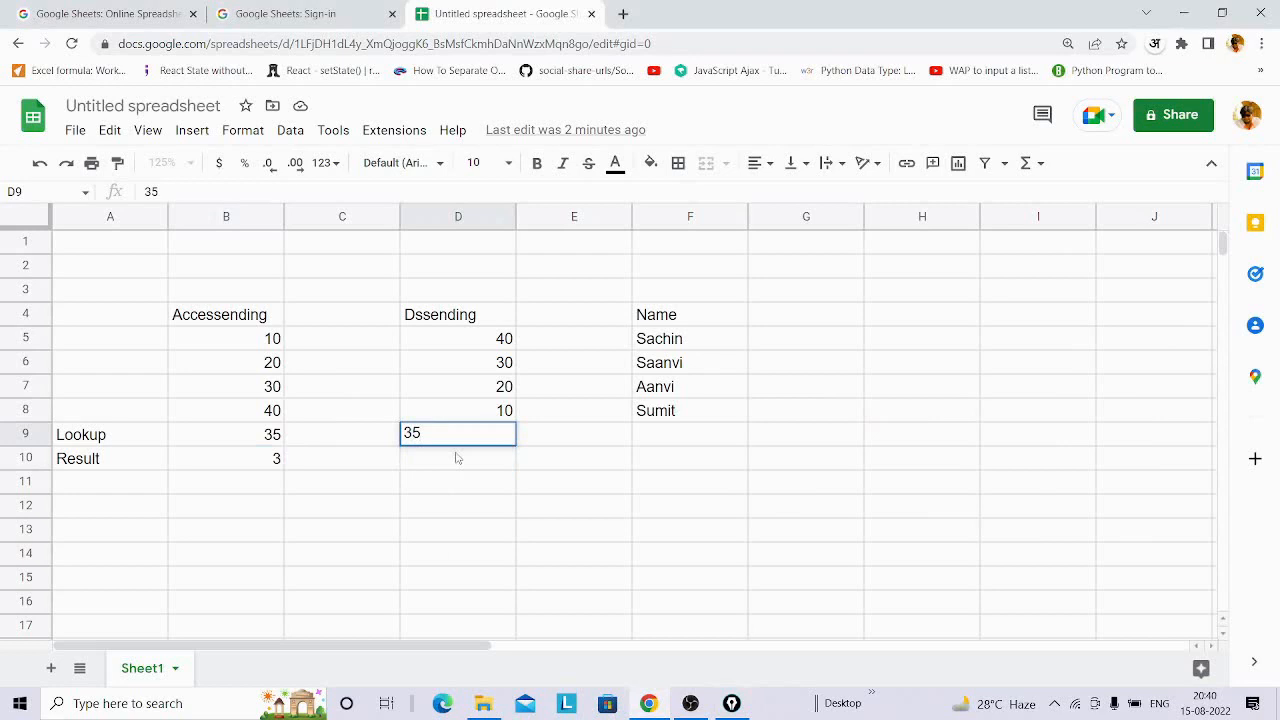
pyautogui.press('Return')
# Enter the formula =match(D9,D5:D8,-1) in cell D10 as the result for the Dssending column.
pyautogui.write('=')
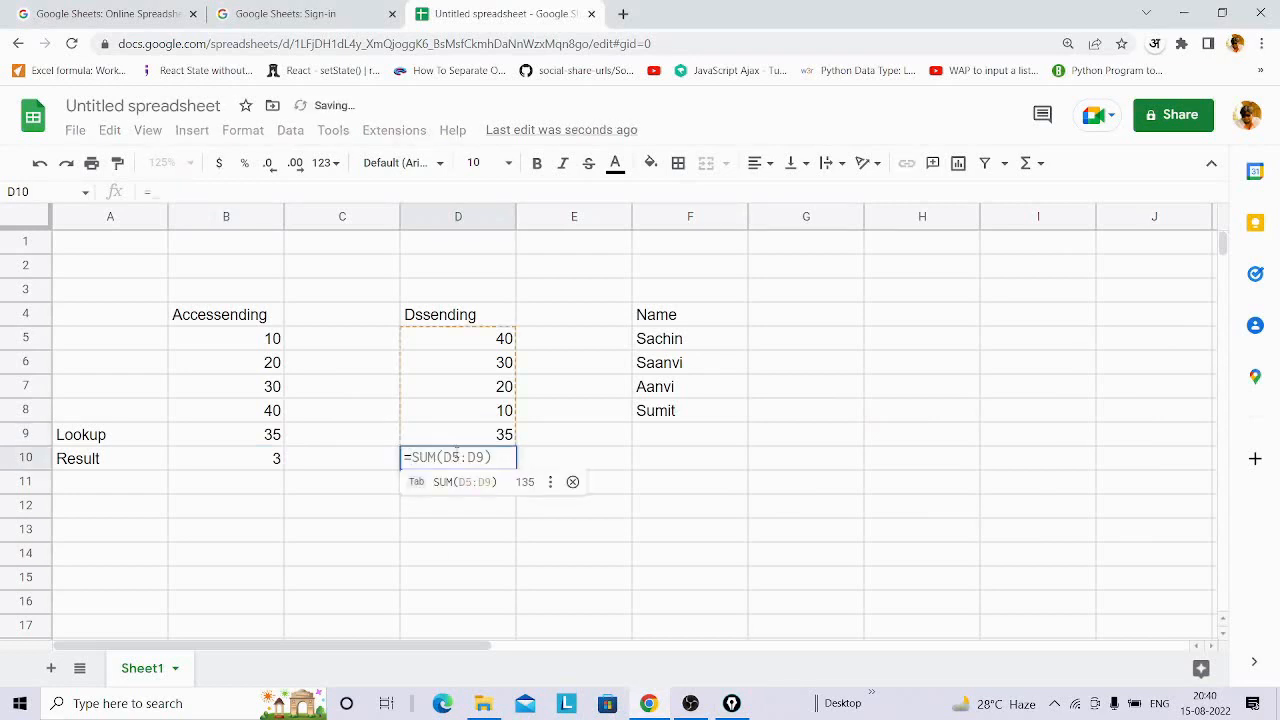
pyautogui.write('matc')
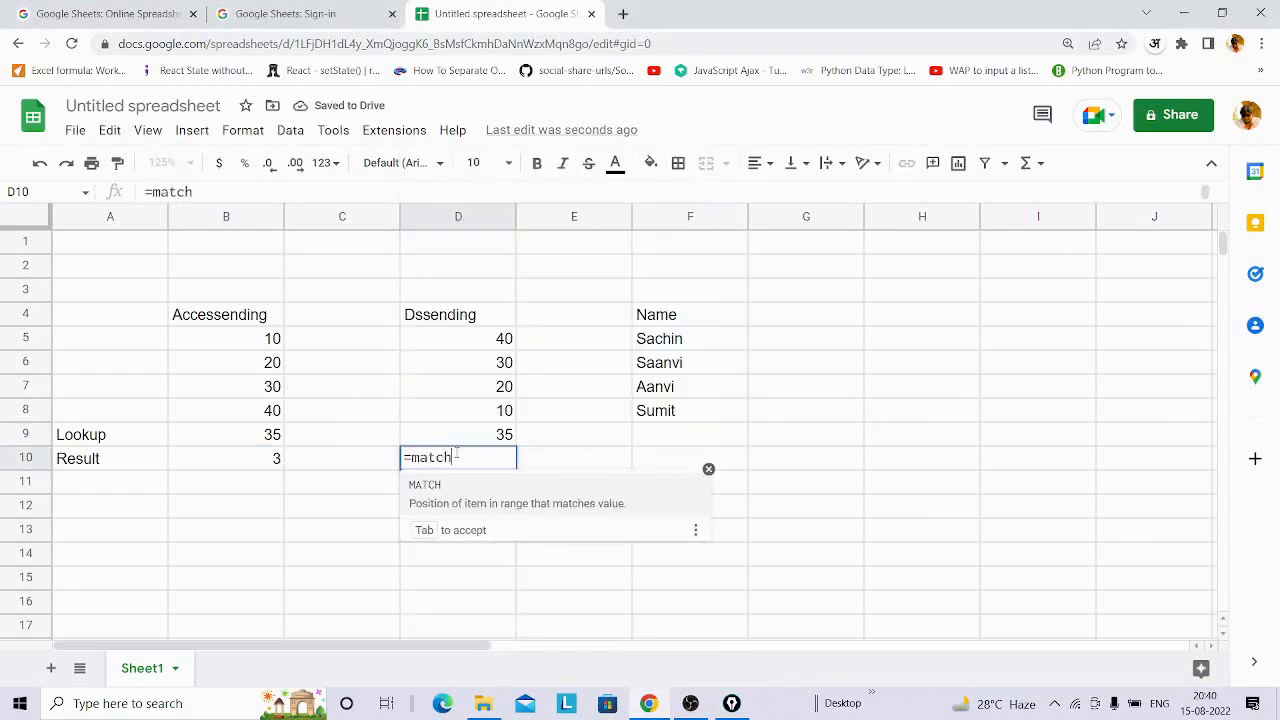
pyautogui.write('h(')
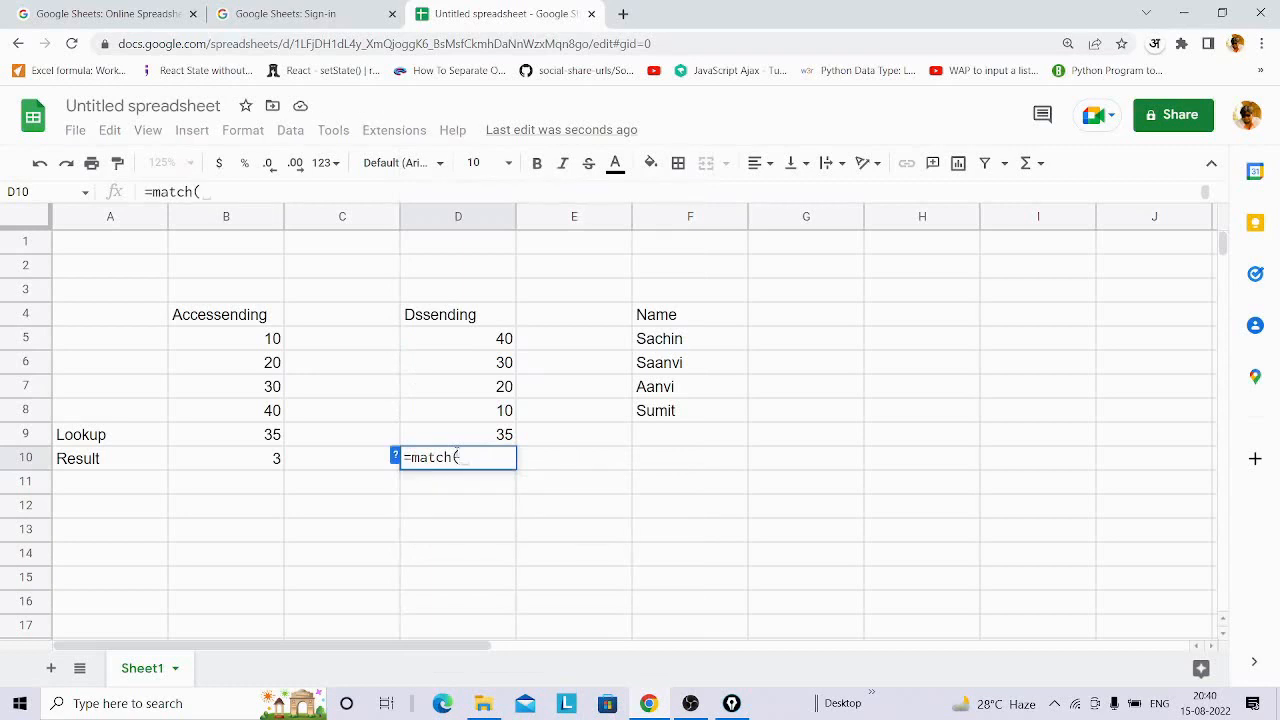
pyautogui.click(494, 432)
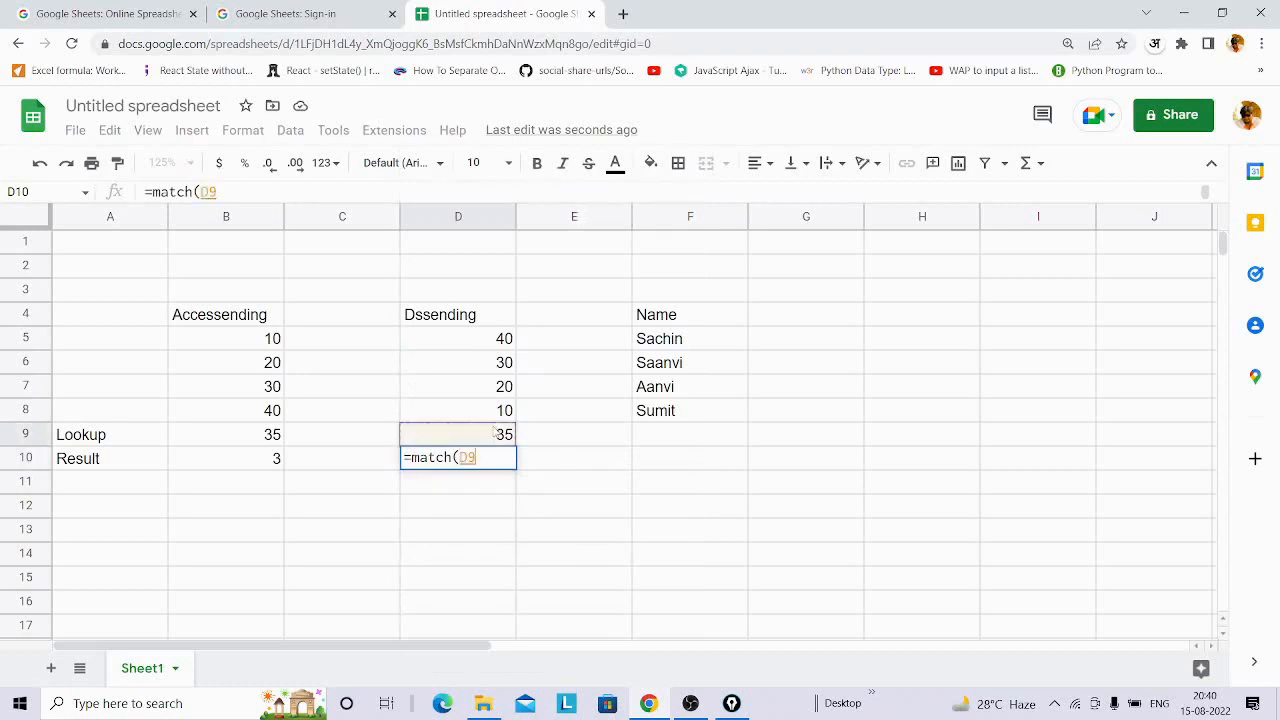
pyautogui.write(',')
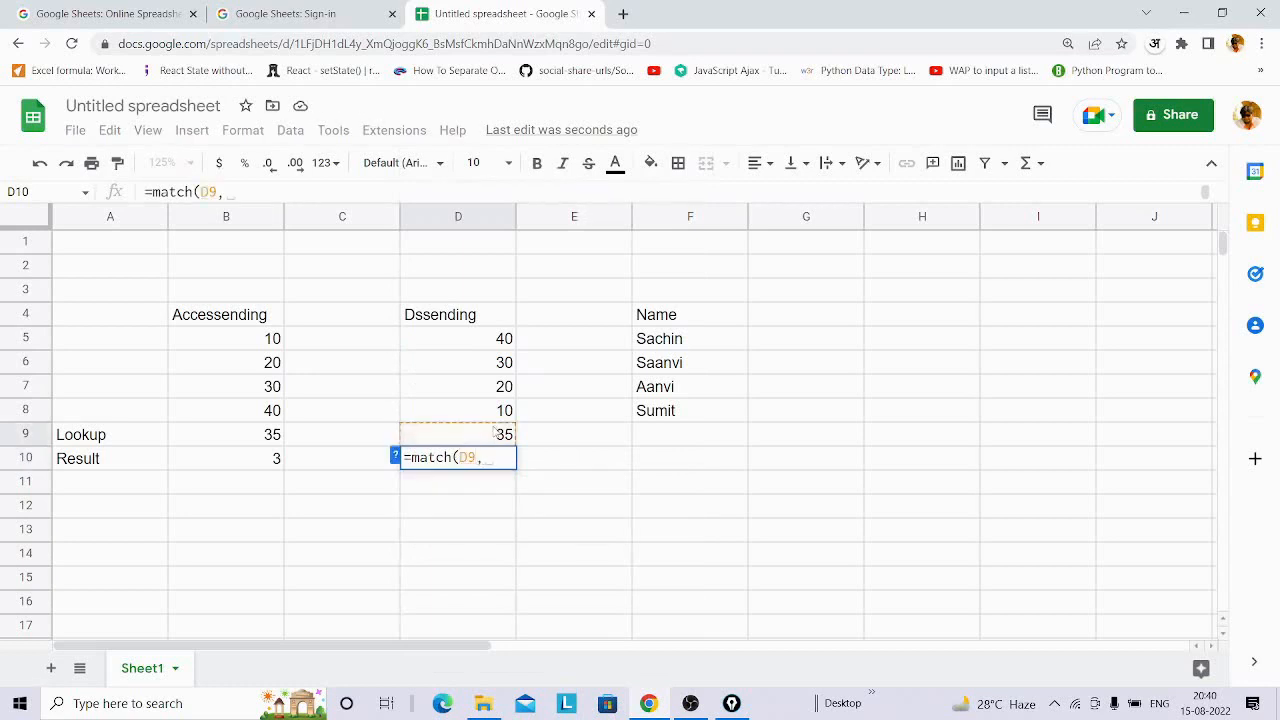
pyautogui.moveTo(471, 348); pyautogui.dragTo(473, 412)
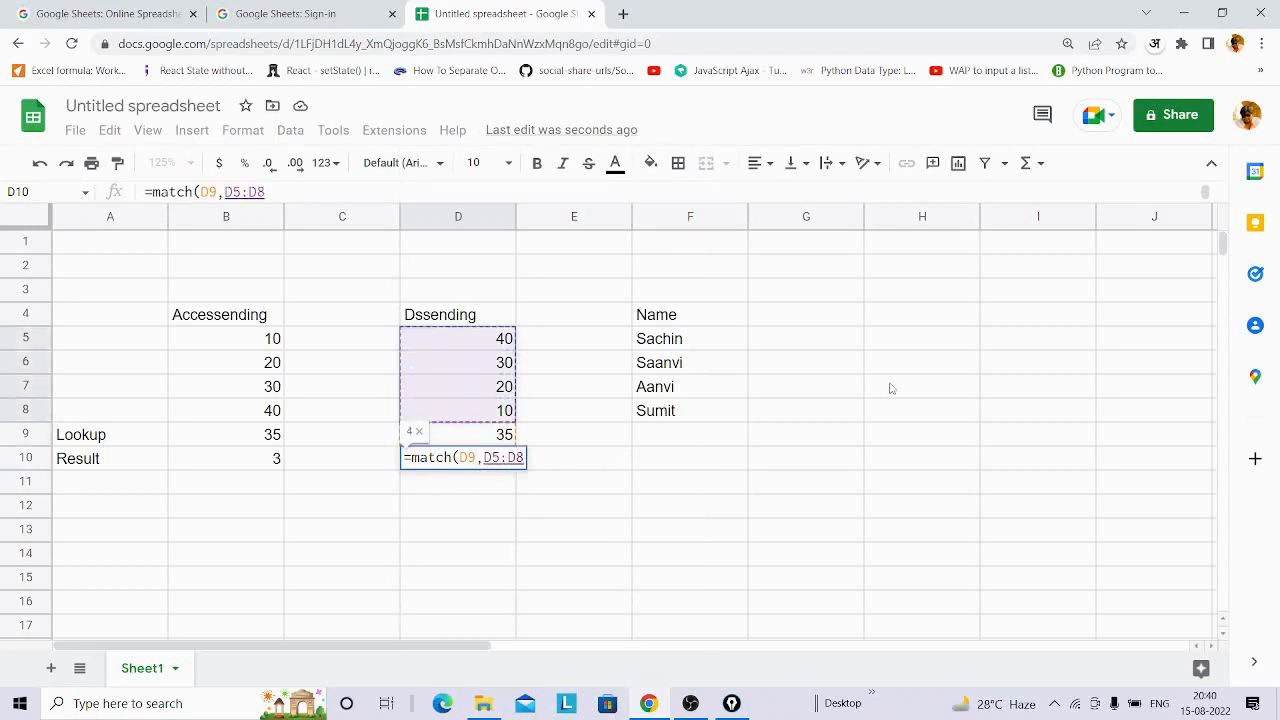
pyautogui.write(',')
pyautogui.write('-')
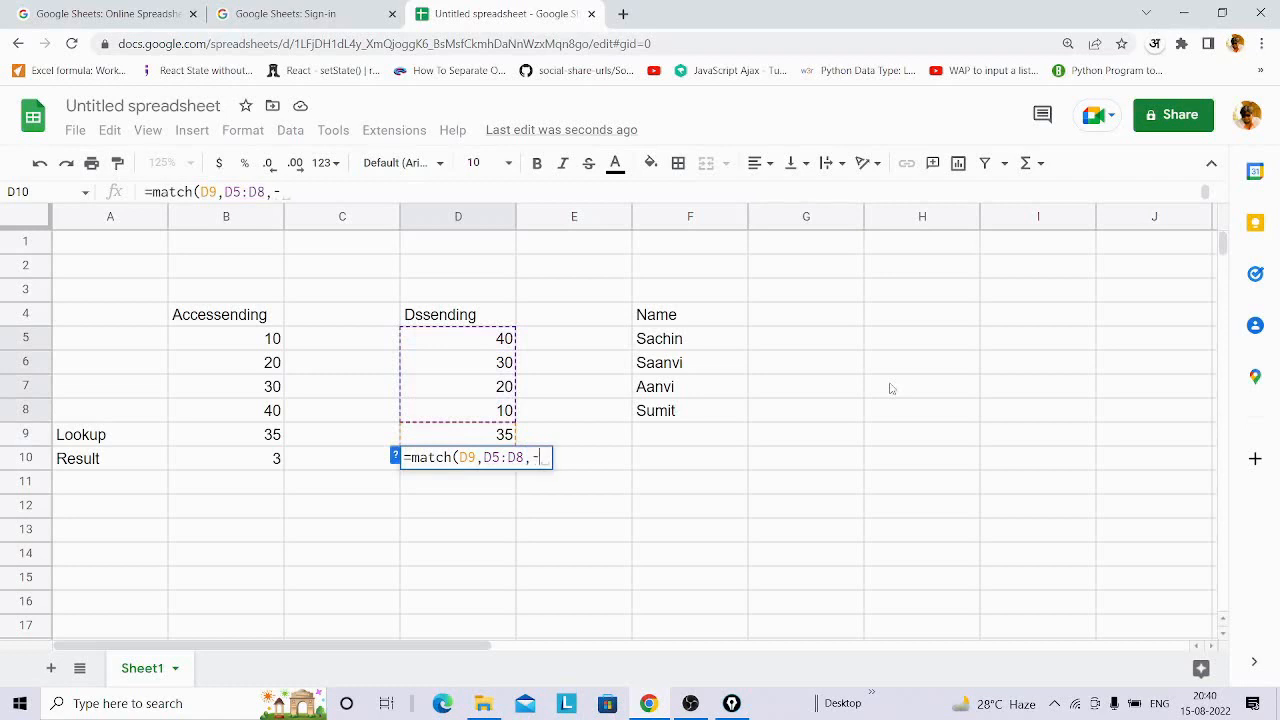
pyautogui.write('1)')
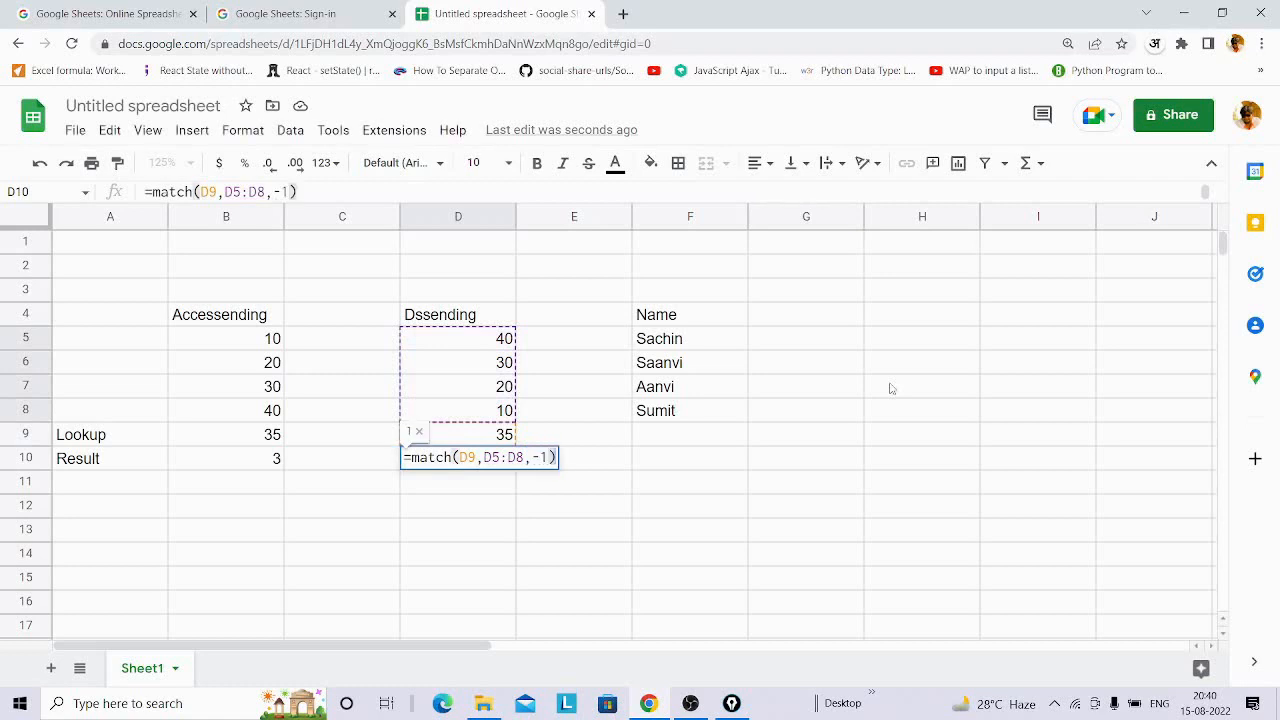
pyautogui.press('Return')
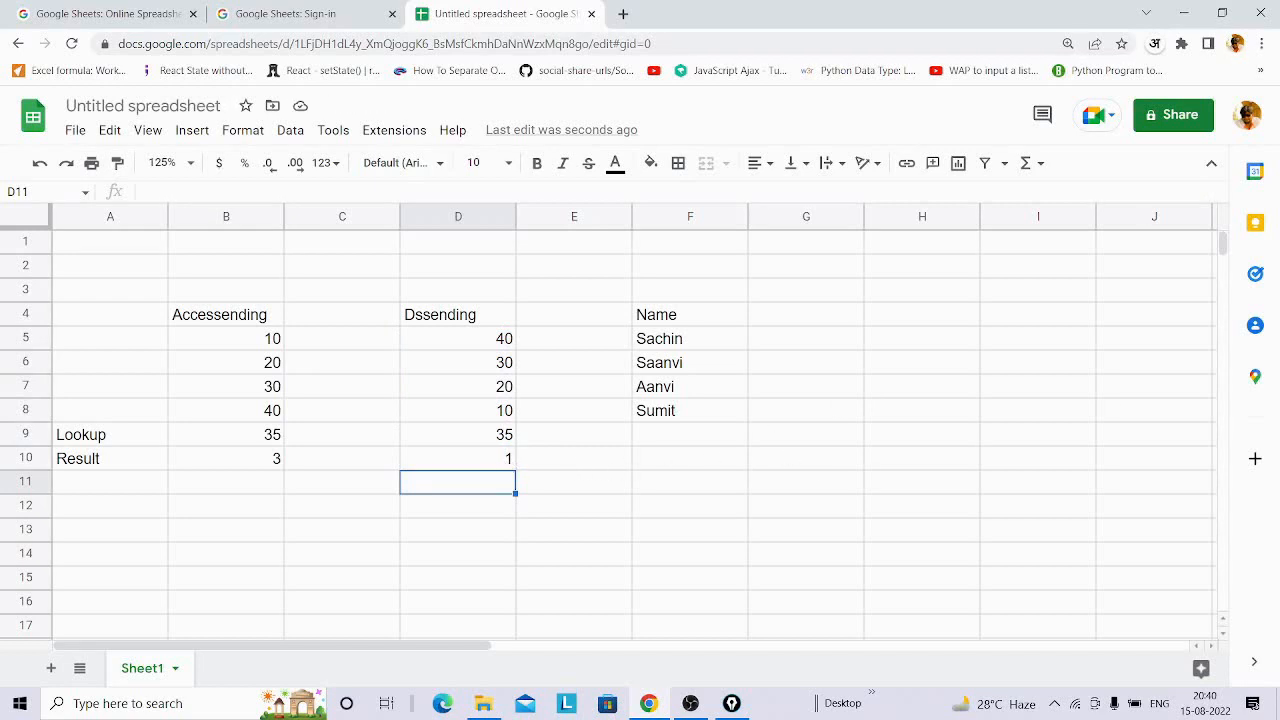
# With the screen pen, number the four Dssending values 1 to 4 and circle both 40 and the result in D10.
pyautogui.hotkey('alt', 'Tab')
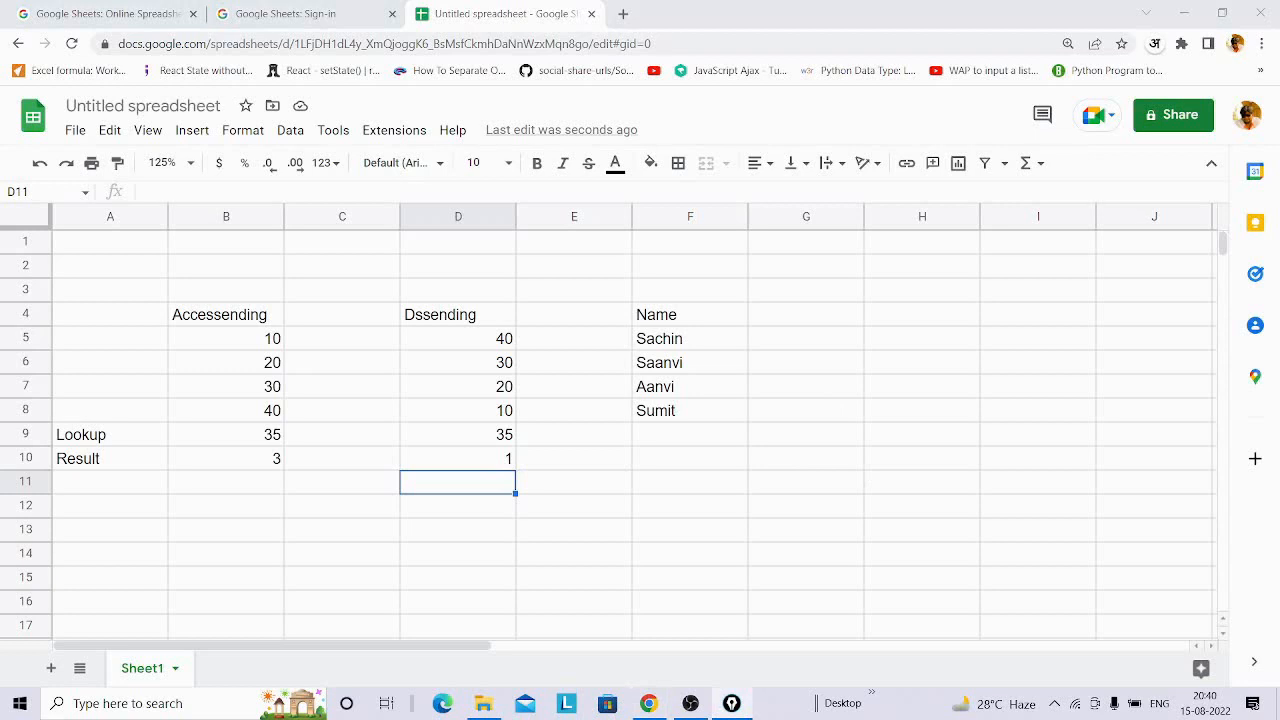
pyautogui.moveTo(521, 340)
pyautogui.mouseDown()
pyautogui.moveTo(547, 340)
pyautogui.moveTo(542, 391)
pyautogui.moveTo(559, 398)
pyautogui.moveTo(541, 412)
pyautogui.moveTo(556, 418)
pyautogui.mouseUp()
pyautogui.click(527, 367)
pyautogui.moveTo(507, 318)
pyautogui.mouseDown()
pyautogui.moveTo(493, 350)
pyautogui.moveTo(510, 318)
pyautogui.mouseUp()
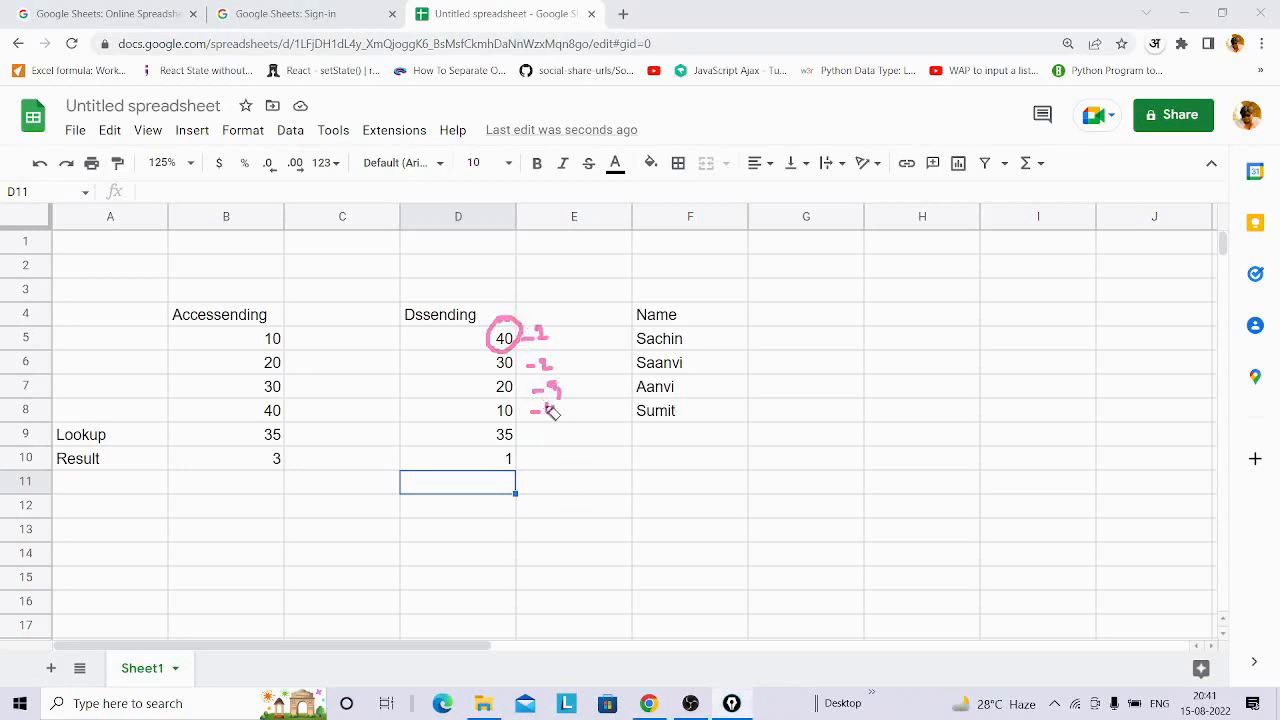
pyautogui.moveTo(514, 451); pyautogui.dragTo(527, 458)
# Handwrite "35 - 40" and "1 nearest highest" beside the table and circle the Dssending heading, clearing all pen annotations at the end.
pyautogui.moveTo(914, 325)
pyautogui.mouseDown()
pyautogui.moveTo(934, 337)
pyautogui.moveTo(916, 346)
pyautogui.moveTo(956, 342)
pyautogui.moveTo(946, 329)
pyautogui.moveTo(963, 346)
pyautogui.moveTo(964, 313)
pyautogui.moveTo(1062, 322)
pyautogui.mouseUp()
pyautogui.moveTo(1062, 308)
pyautogui.mouseDown()
pyautogui.moveTo(1079, 309)
pyautogui.moveTo(1094, 337)
pyautogui.mouseUp()
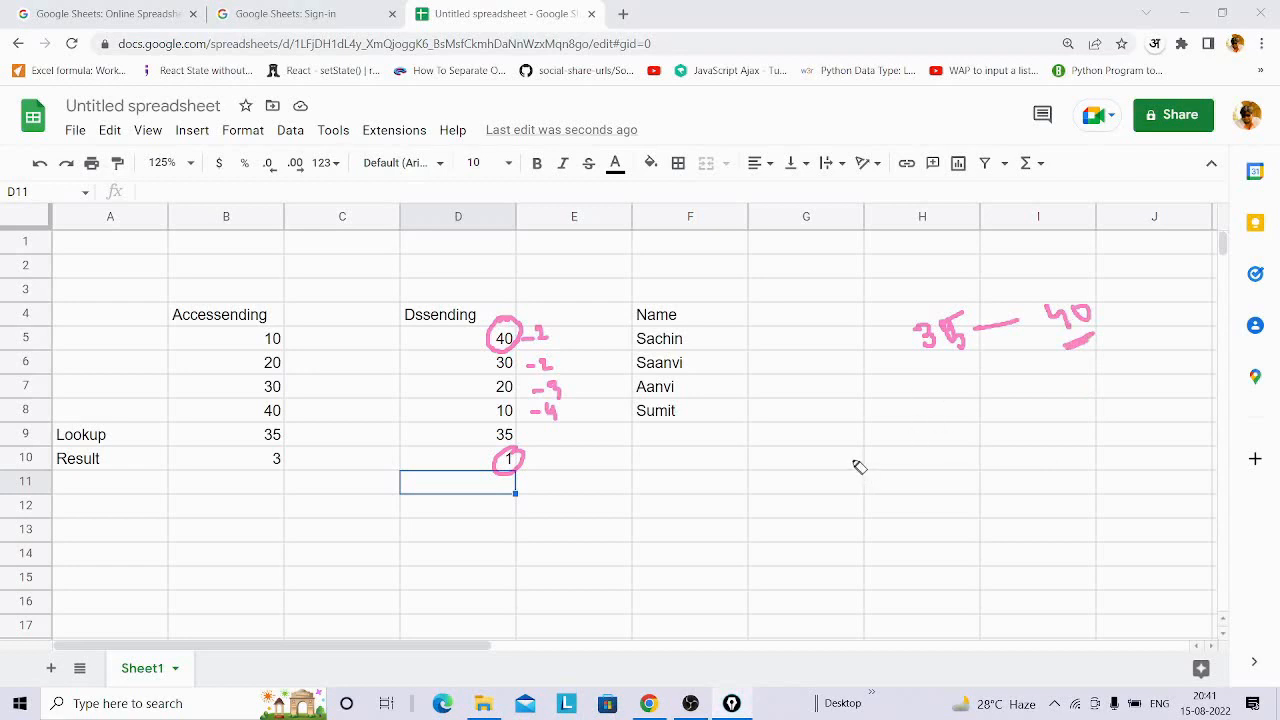
pyautogui.moveTo(838, 460); pyautogui.dragTo(848, 478)
pyautogui.moveTo(896, 462)
pyautogui.mouseDown()
pyautogui.moveTo(1002, 432)
pyautogui.moveTo(1089, 429)
pyautogui.moveTo(1140, 377)
pyautogui.moveTo(1155, 382)
pyautogui.mouseUp()
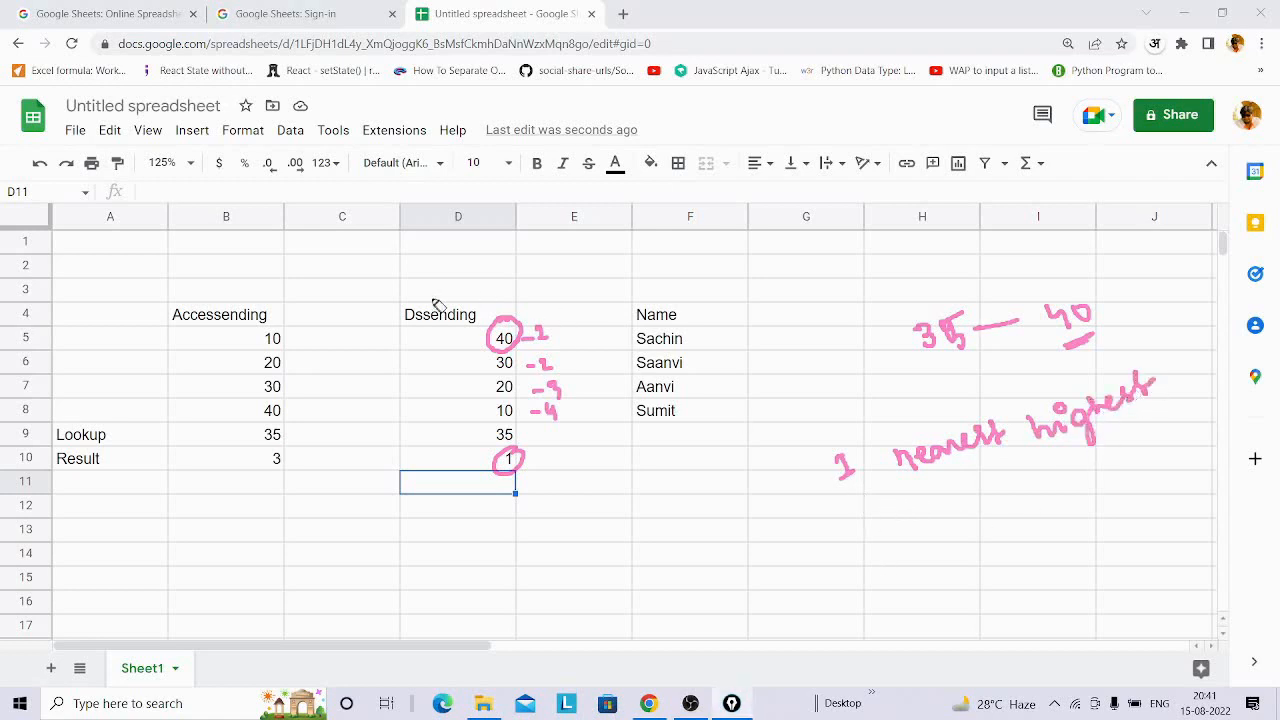
pyautogui.moveTo(466, 280)
pyautogui.mouseDown()
pyautogui.moveTo(386, 296)
pyautogui.moveTo(474, 328)
pyautogui.moveTo(446, 287)
pyautogui.mouseUp()
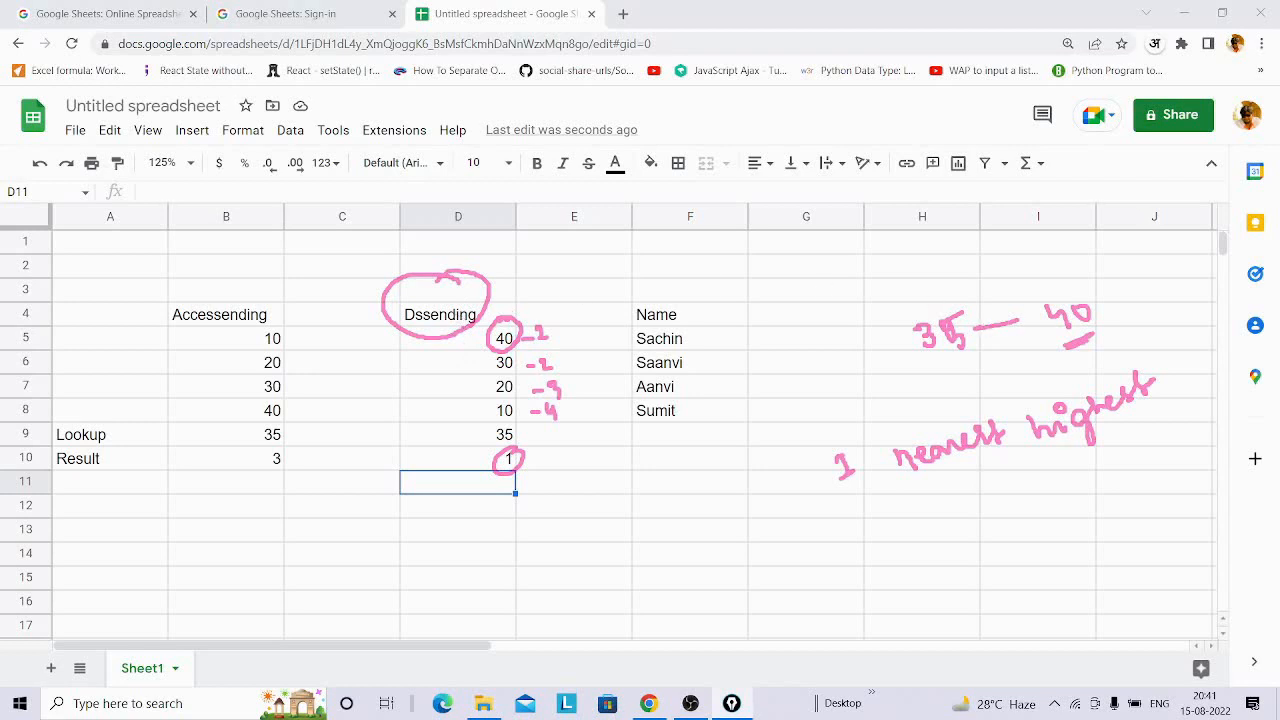
pyautogui.press('Escape')
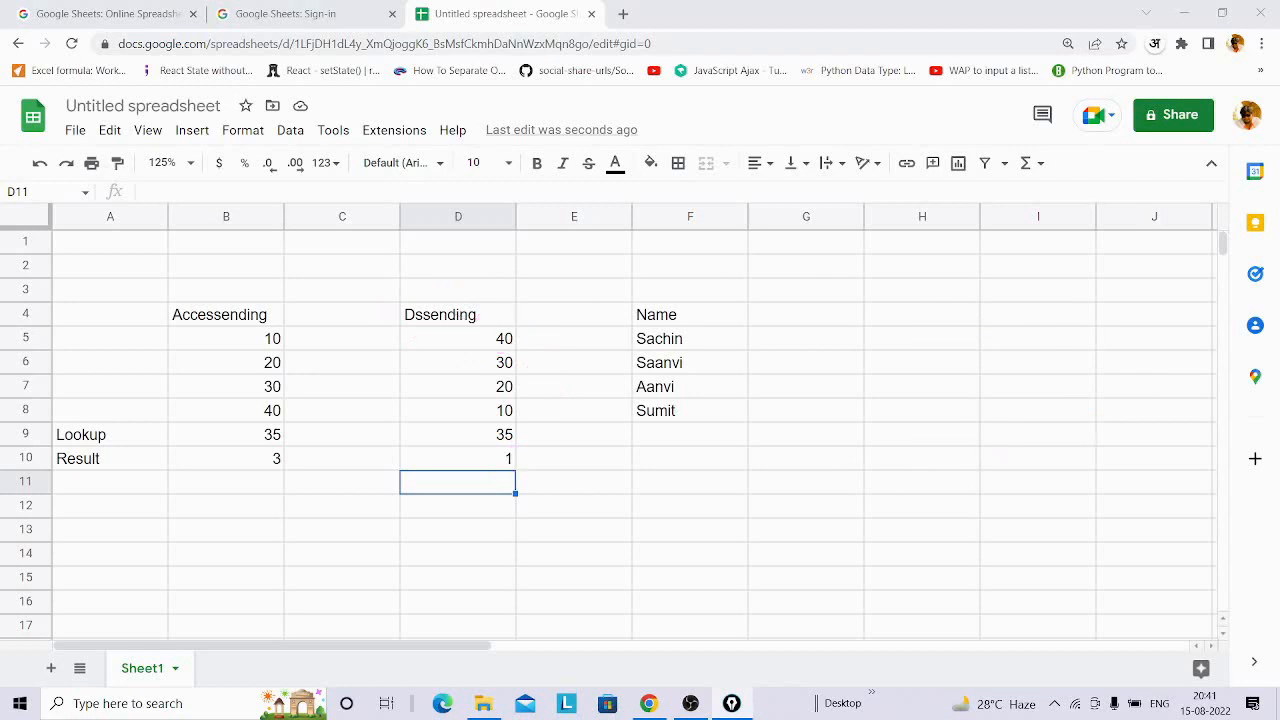
# Enter the name listed in F6 as the lookup value for the Name column in cell F9.
pyautogui.click(674, 462)
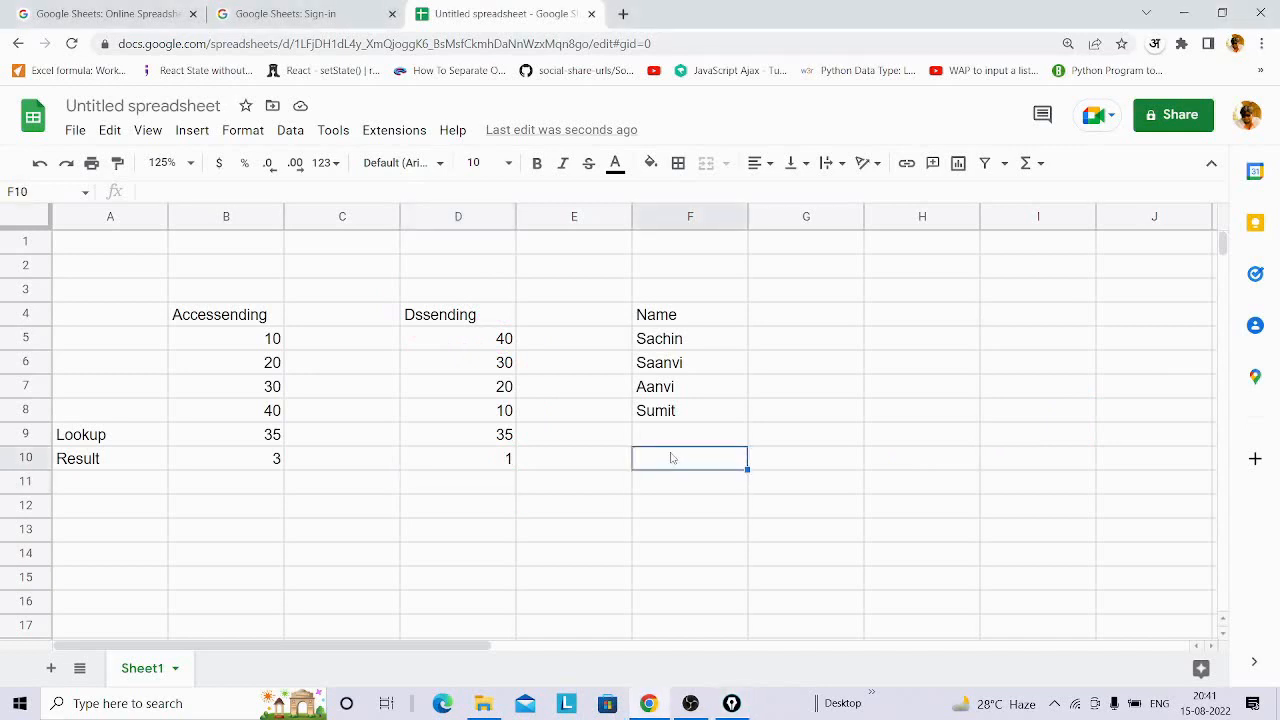
pyautogui.press('Up')
pyautogui.write('Saa')
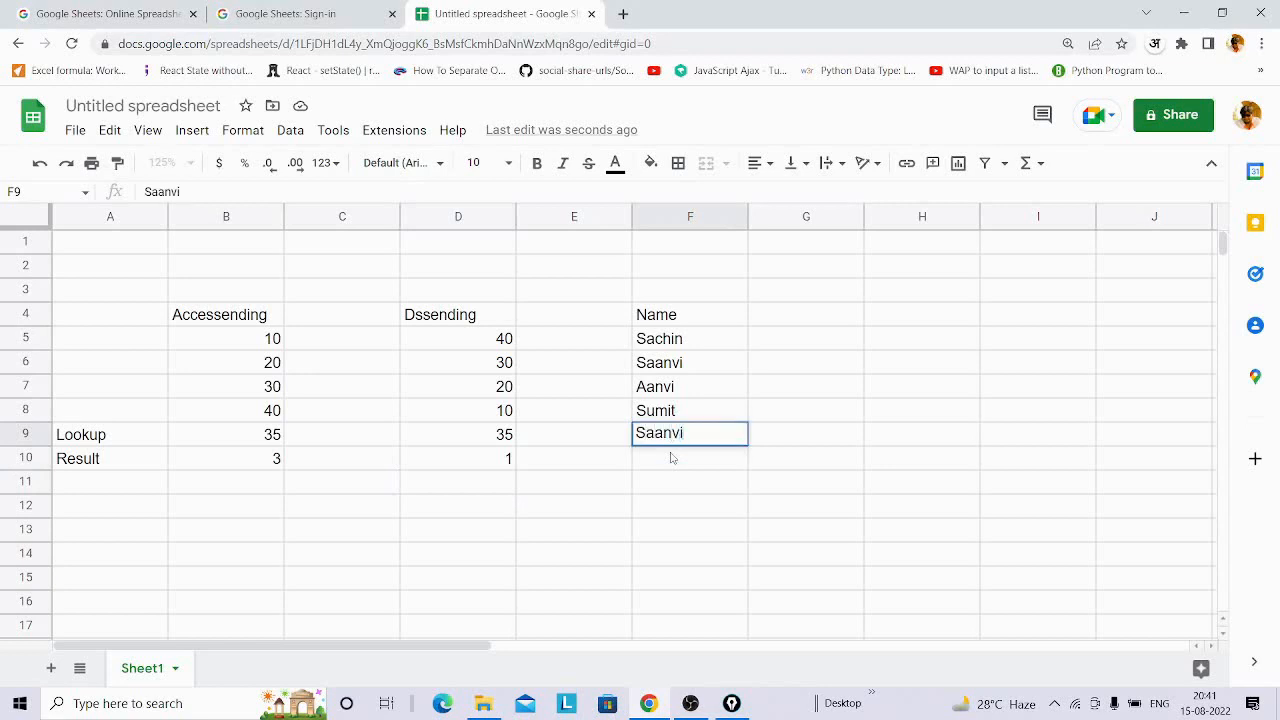
pyautogui.press('Return')
# Enter the formula =match(F9,F5:F8,0) in cell F10 as the result for the Name column.
pyautogui.write('=')
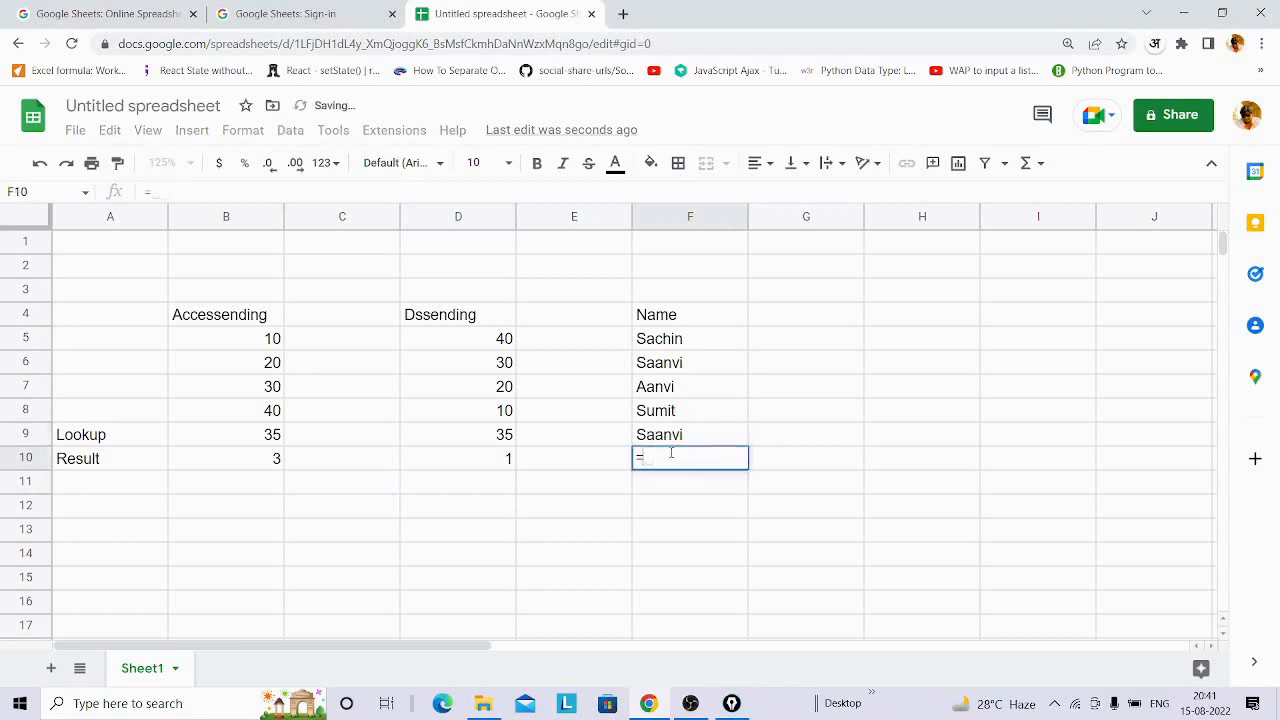
pyautogui.write('matc')
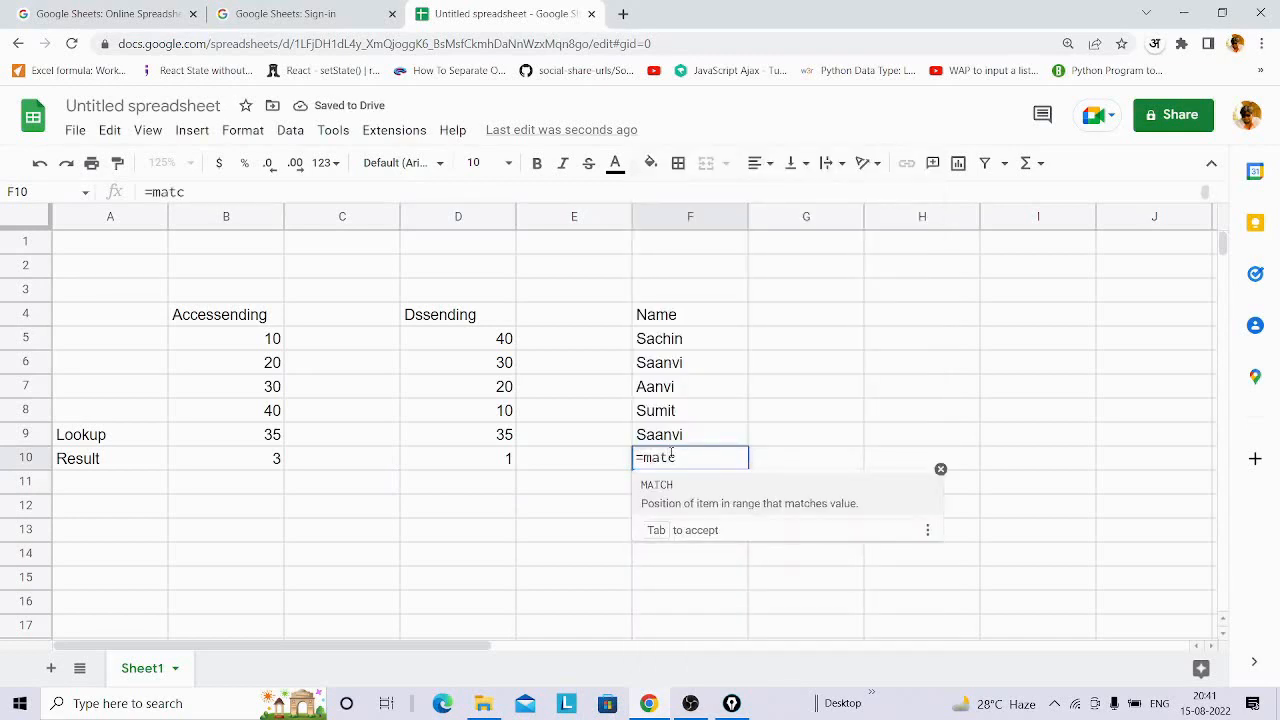
pyautogui.write('h(')
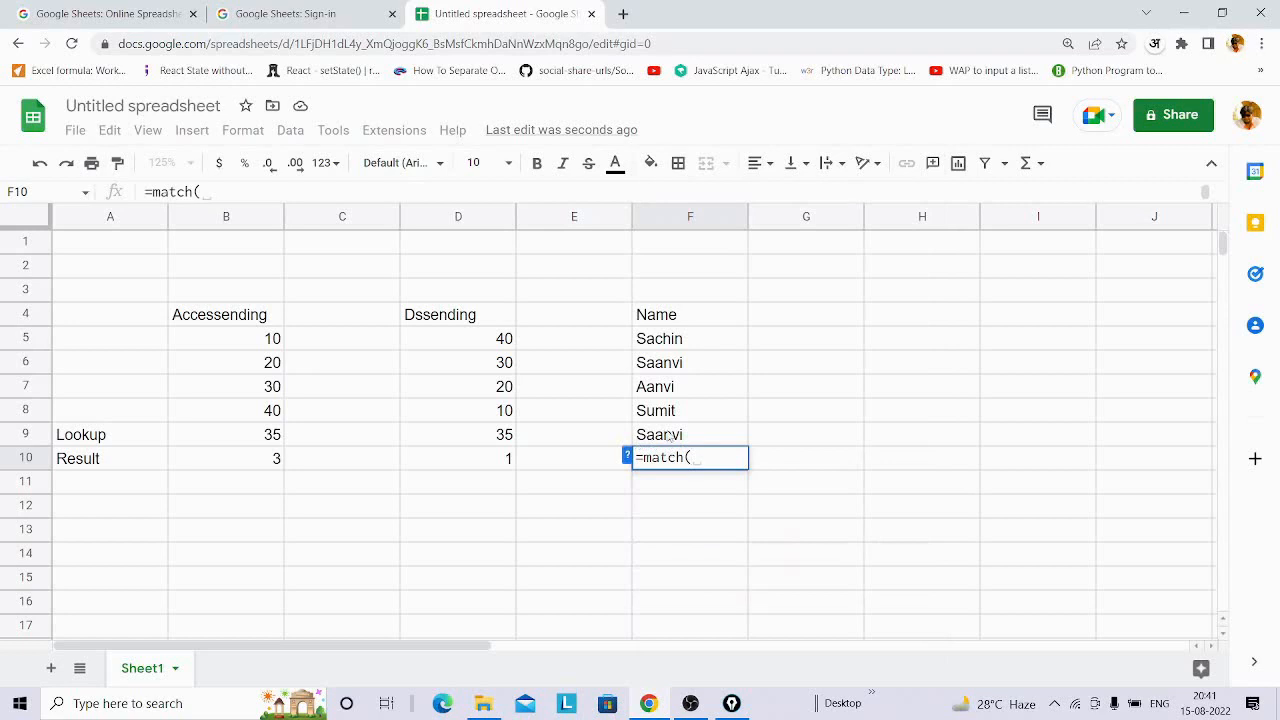
pyautogui.click(668, 438)
pyautogui.write(',')
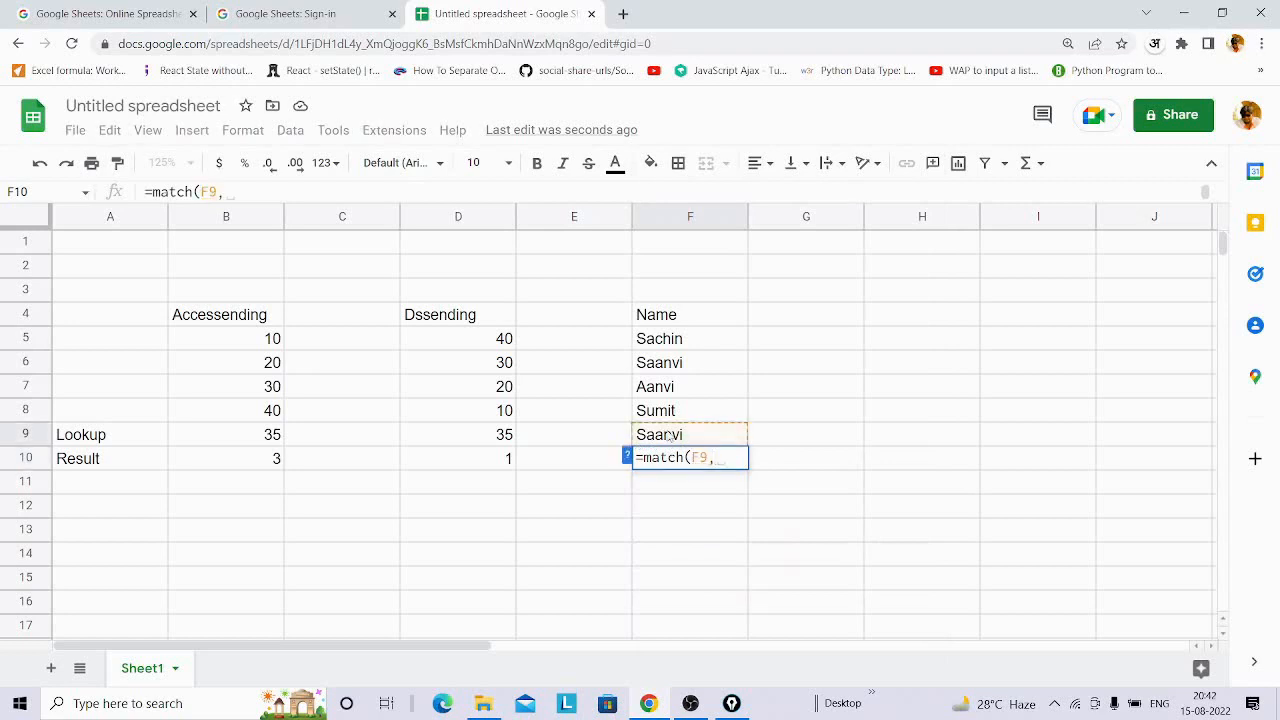
pyautogui.moveTo(662, 342); pyautogui.dragTo(662, 416)
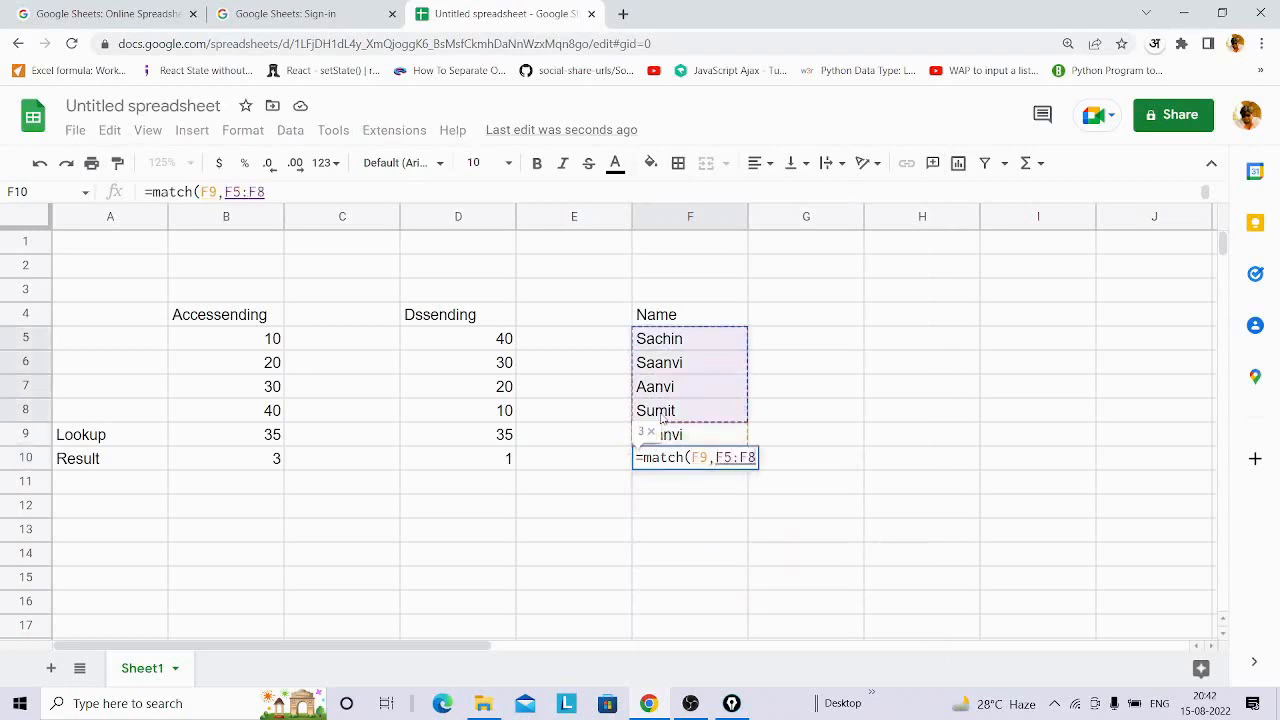
pyautogui.write(',')
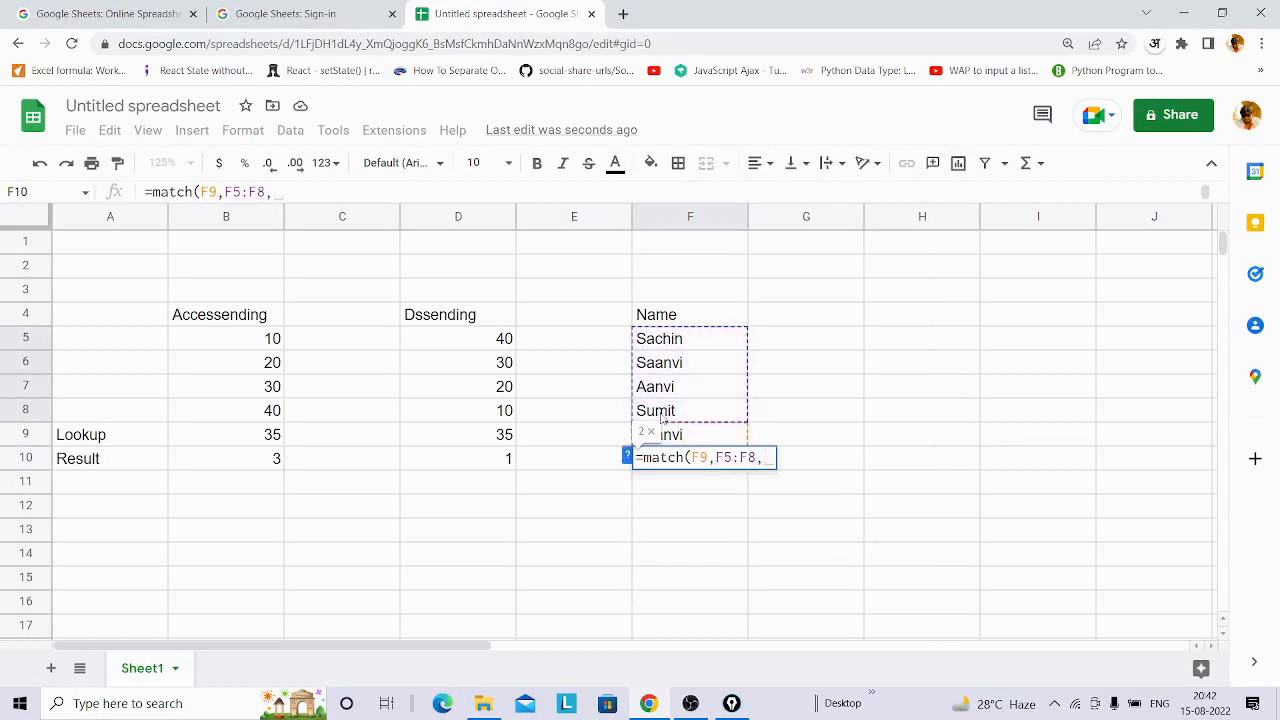
pyautogui.write('0)')
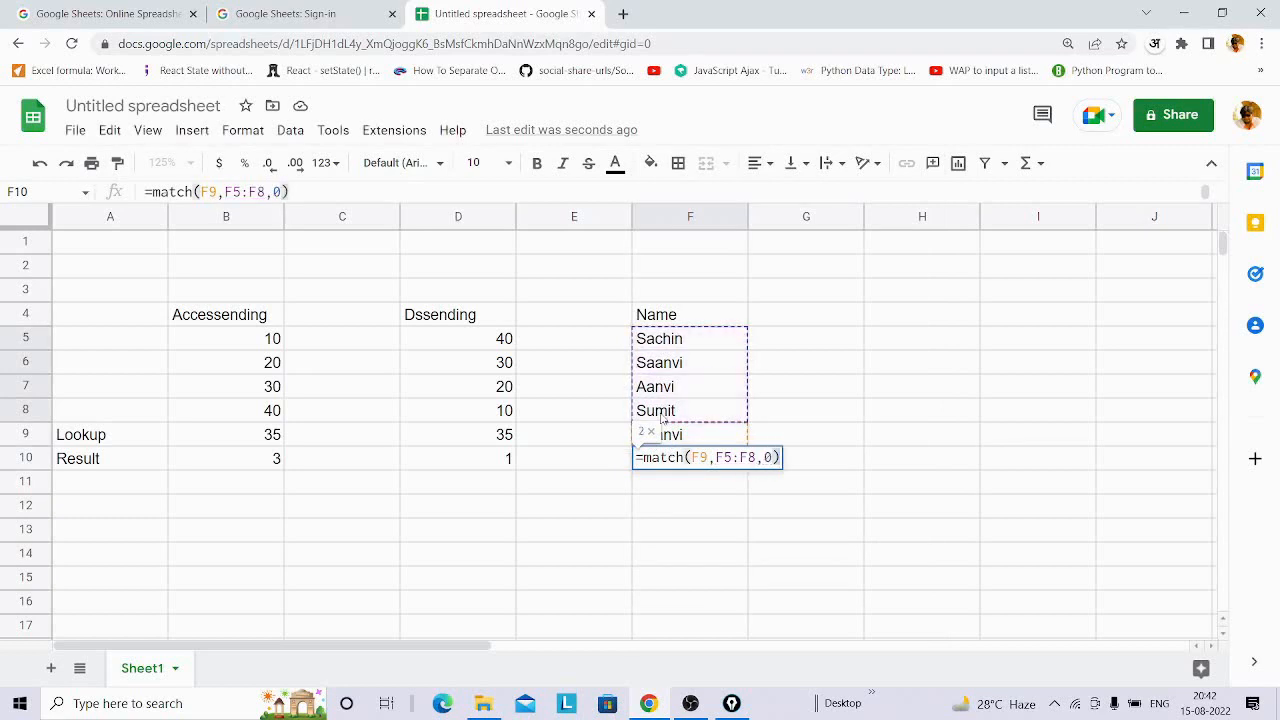
pyautogui.press('Return')
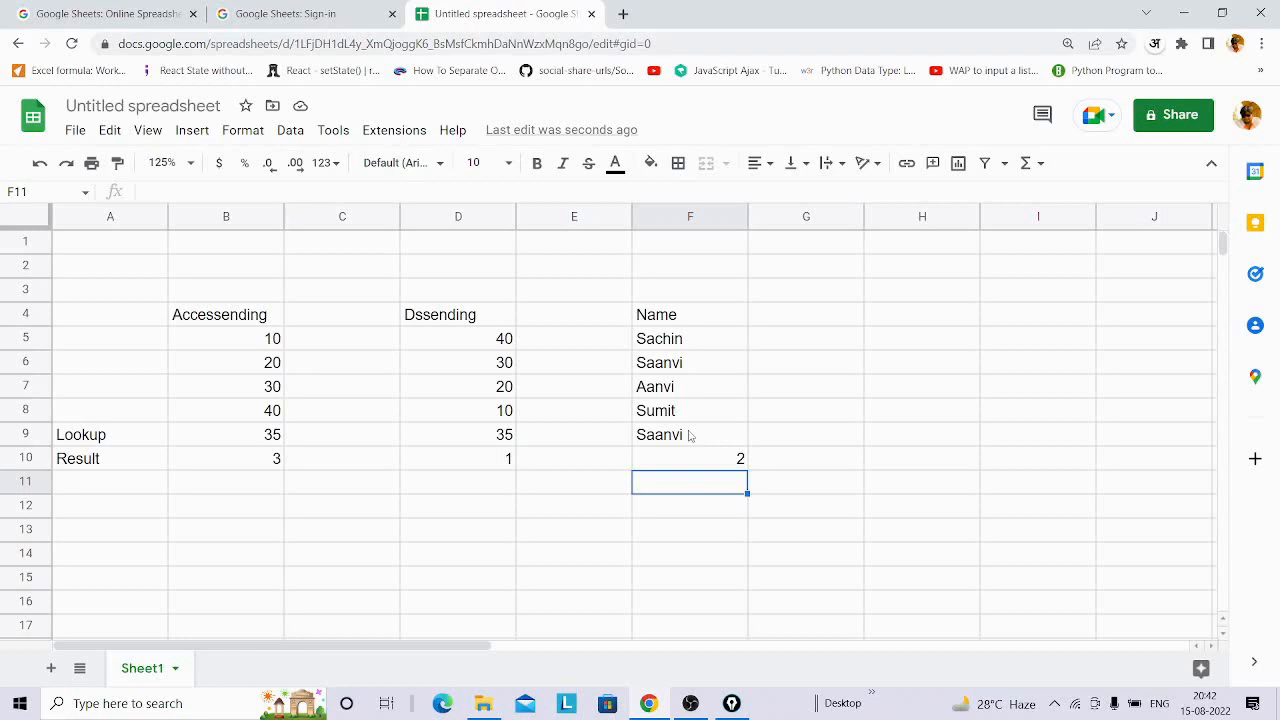
# Change the match type in the MATCH formula in D10 to 0 and inspect the cell's error note.
pyautogui.doubleClick(470, 461)
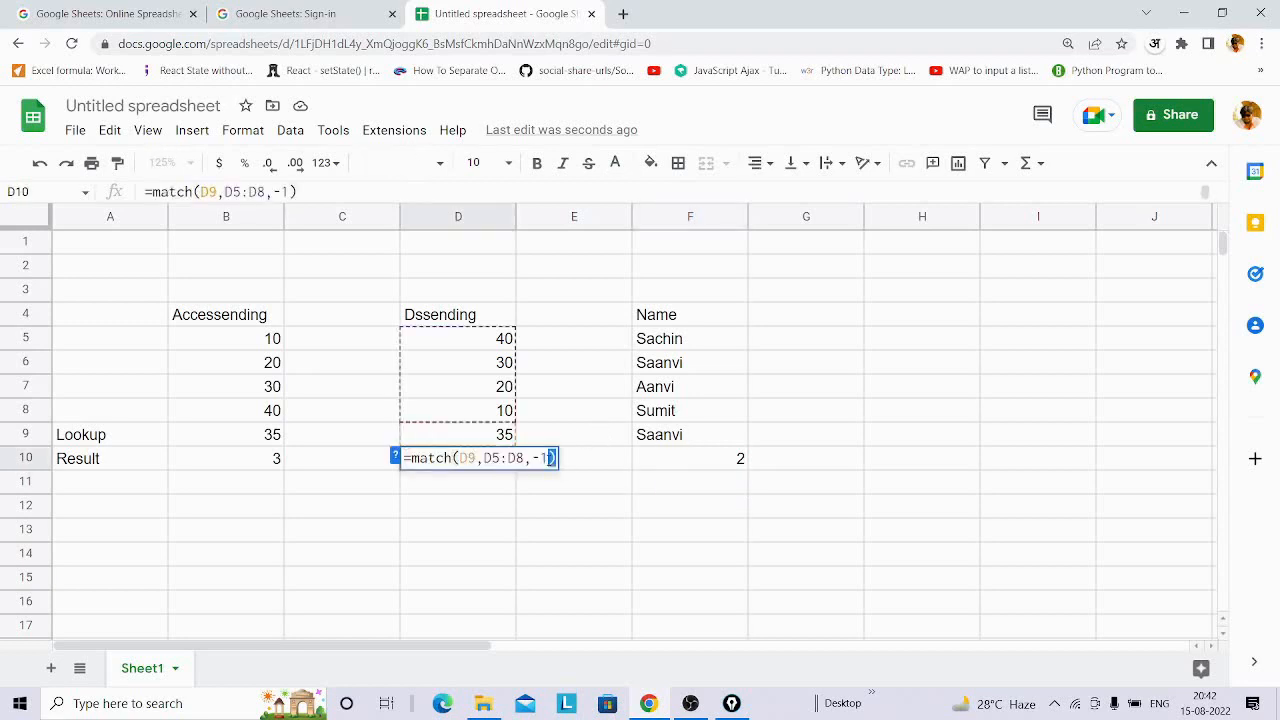
pyautogui.press('BackSpace')
pyautogui.press('BackSpace')
pyautogui.press('BackSpace')
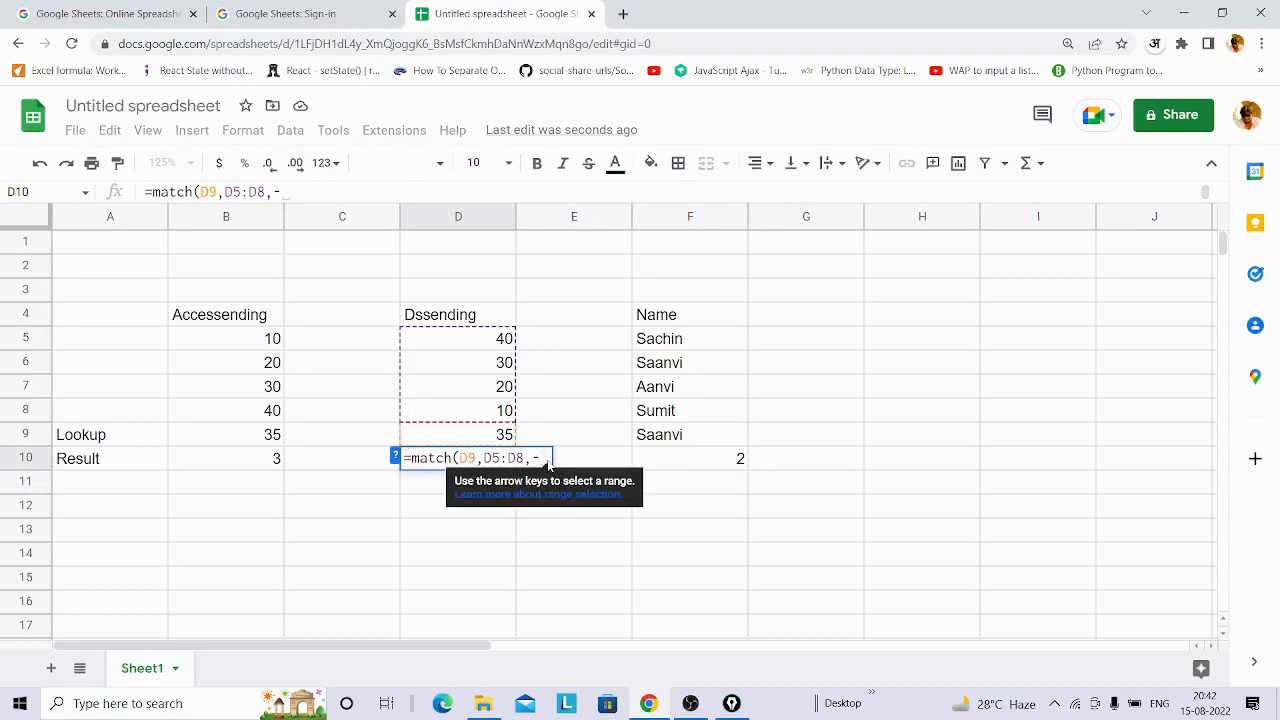
pyautogui.write('0')
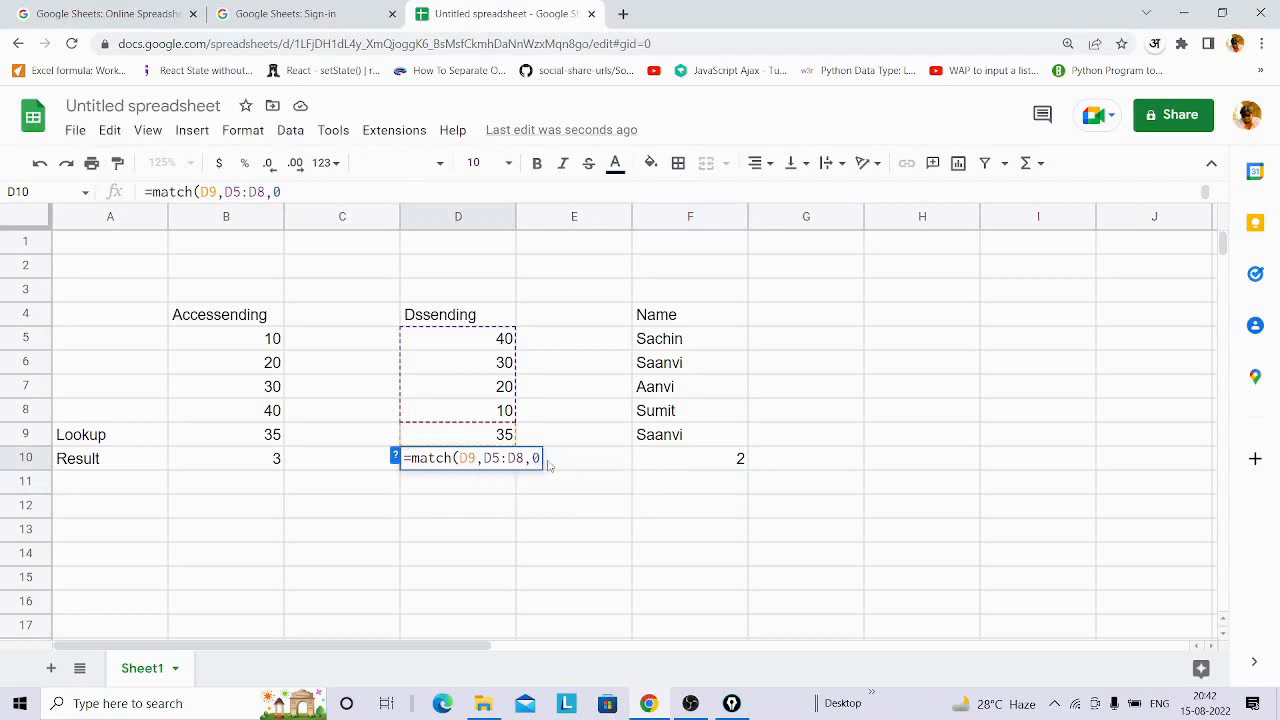
pyautogui.press('Return')
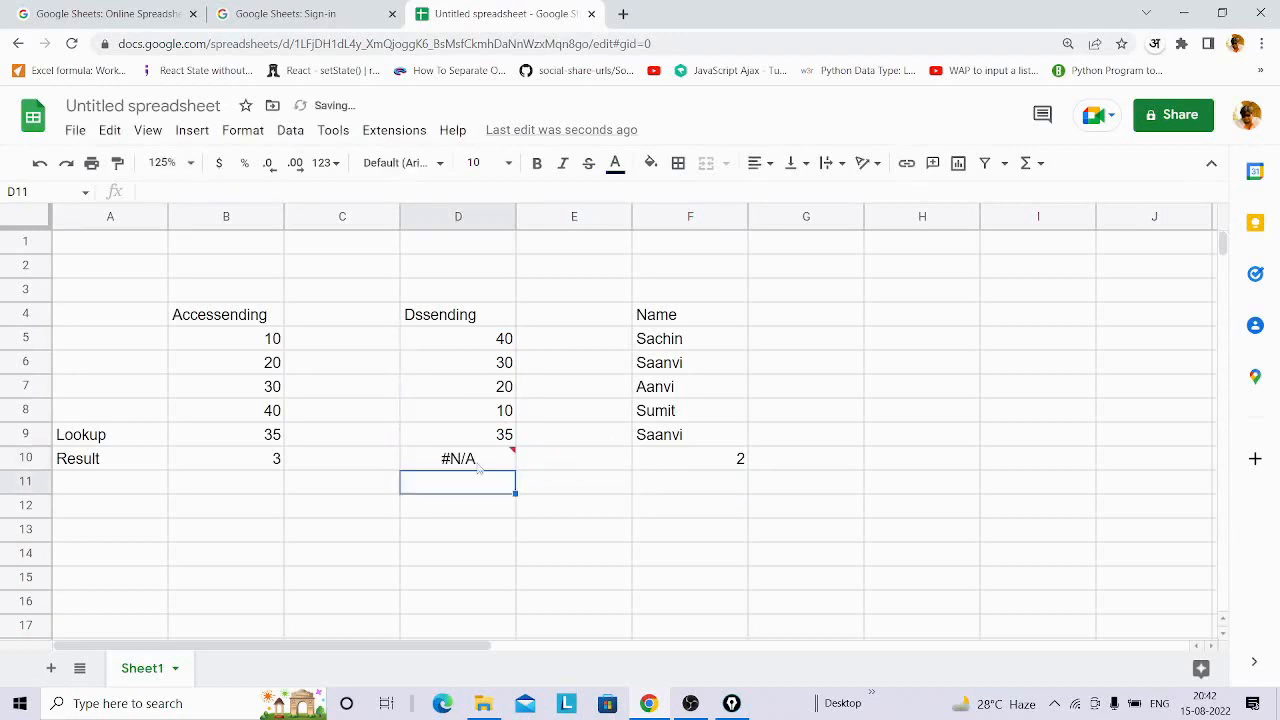
pyautogui.moveTo(479, 468)
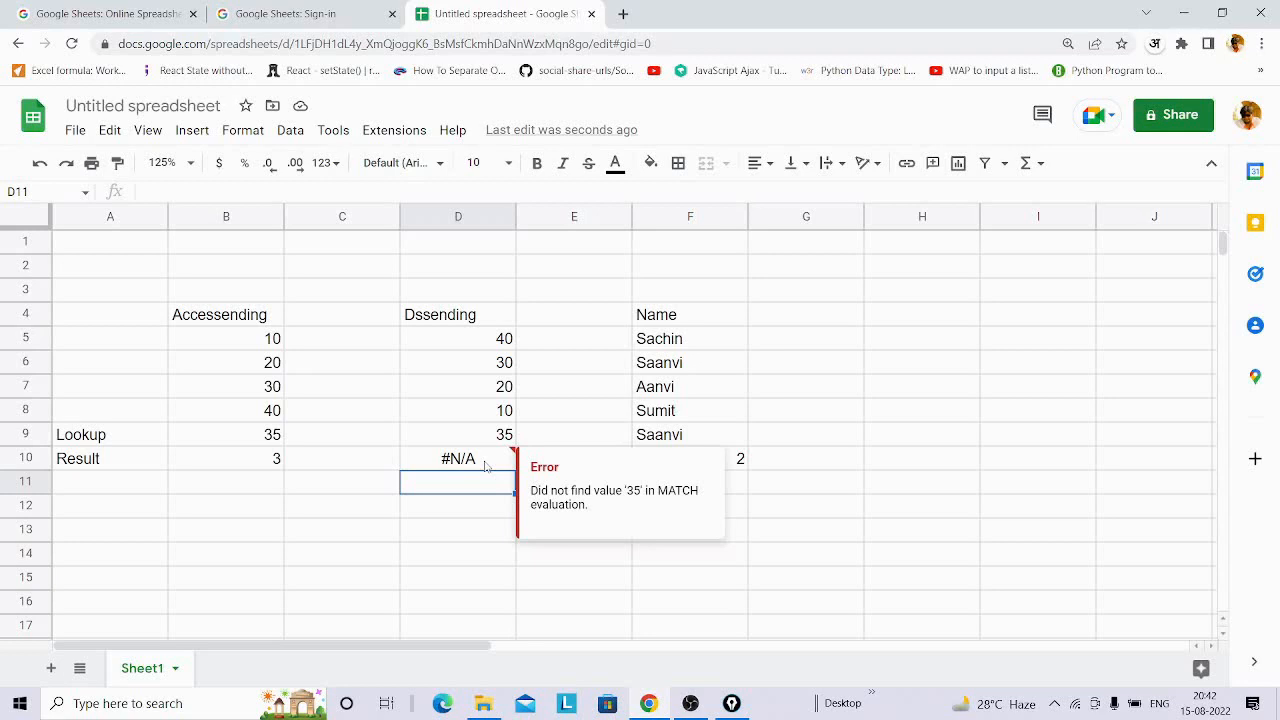
pyautogui.click(986, 491)
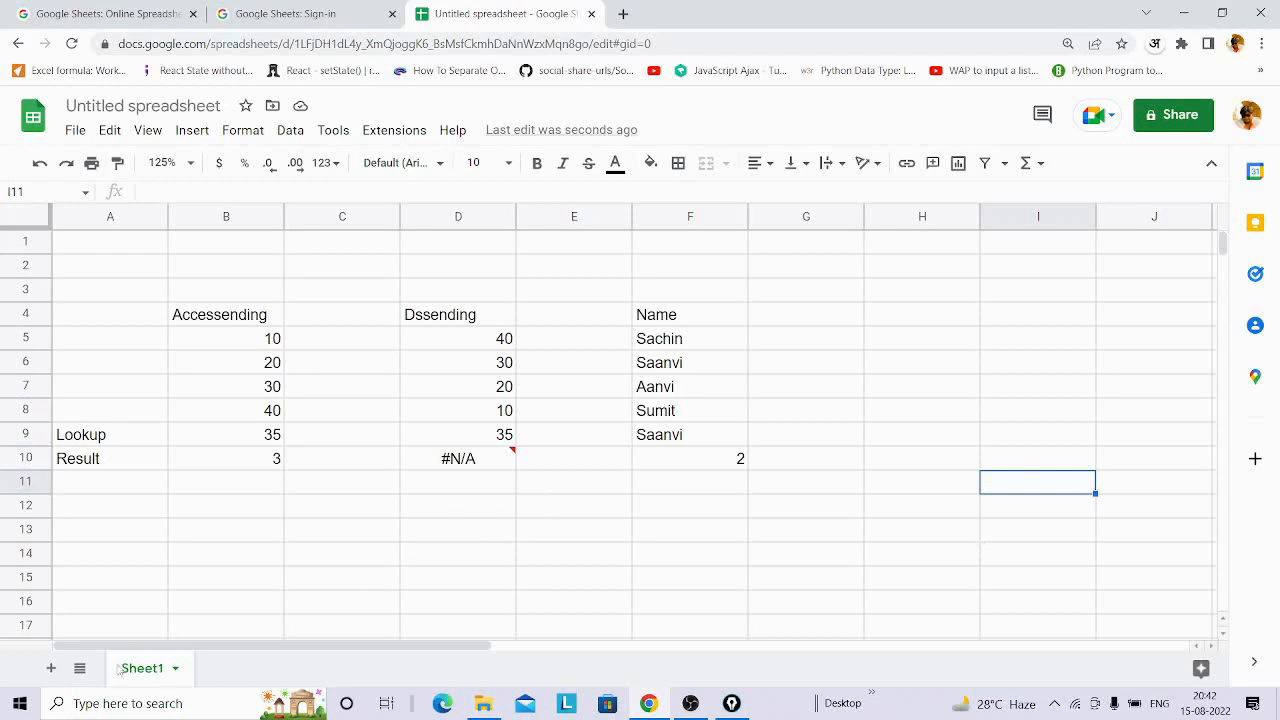
# Add a new sheet and enter the table headings Reg_ID, Name and Address in cells B5 to D5.
pyautogui.click(50, 670)
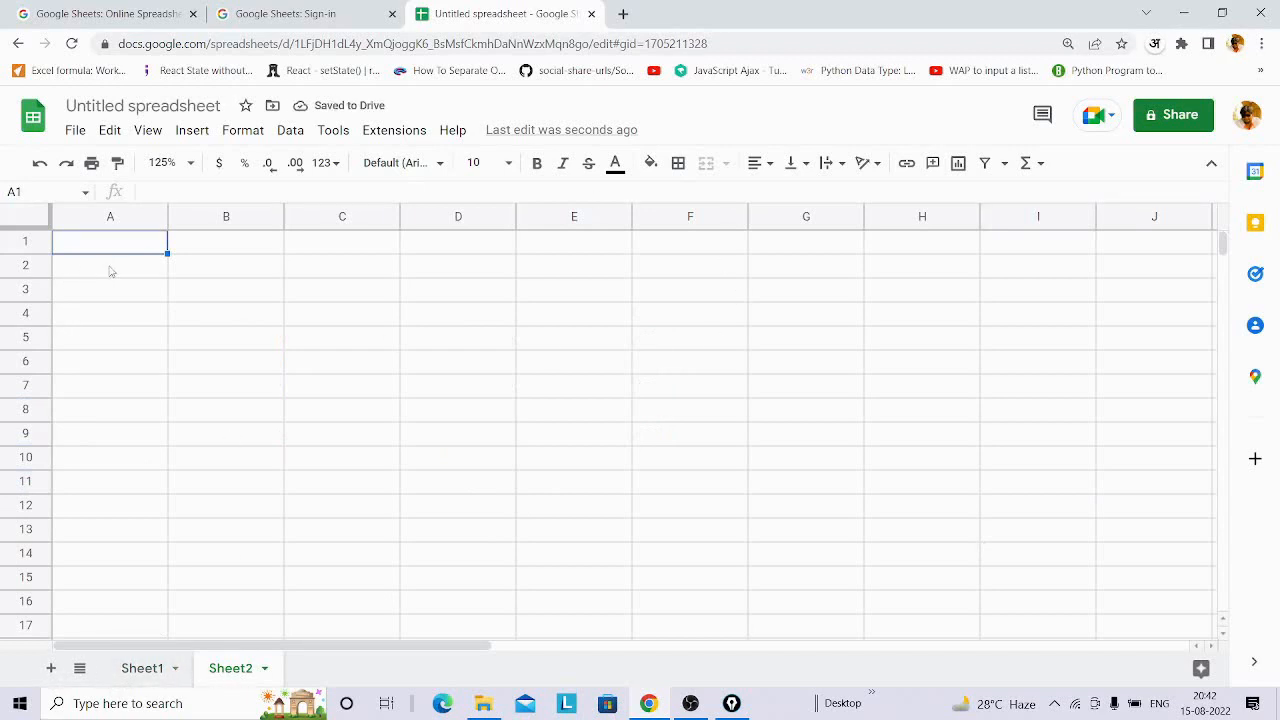
pyautogui.click(247, 343)
pyautogui.write('Re')
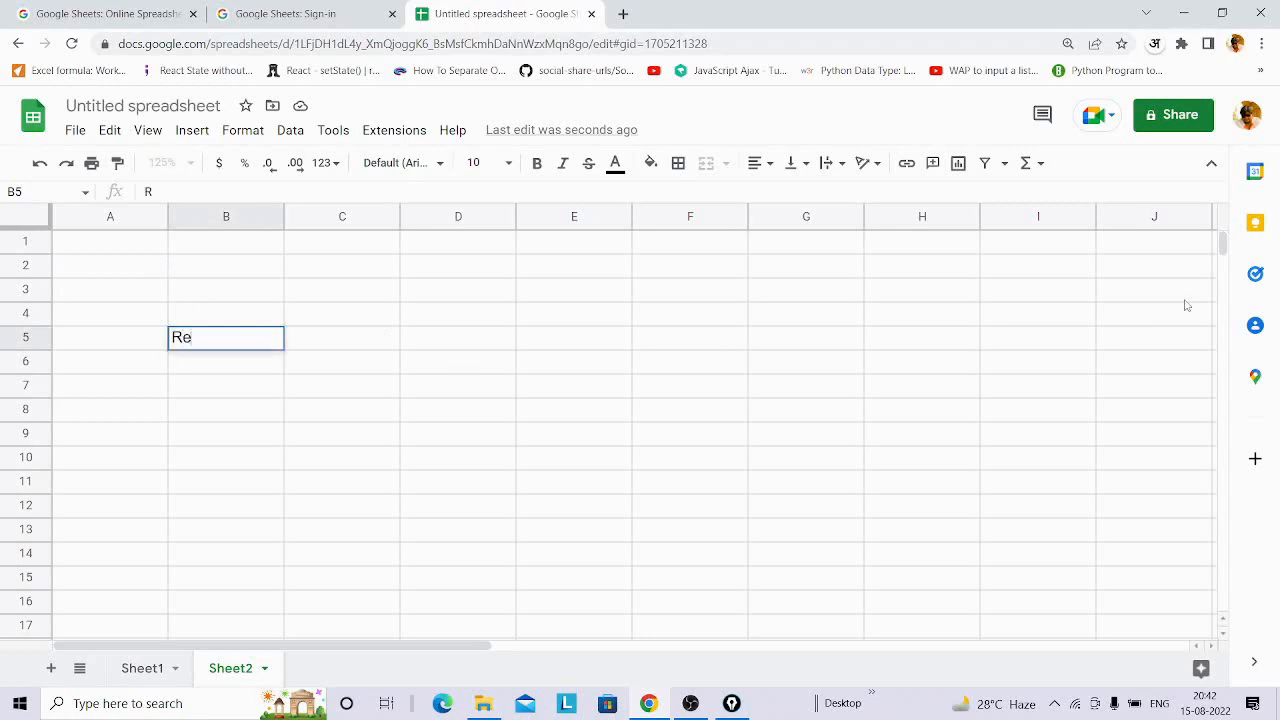
pyautogui.write('g_ ID')
pyautogui.press('Tab')
pyautogui.write('Name')
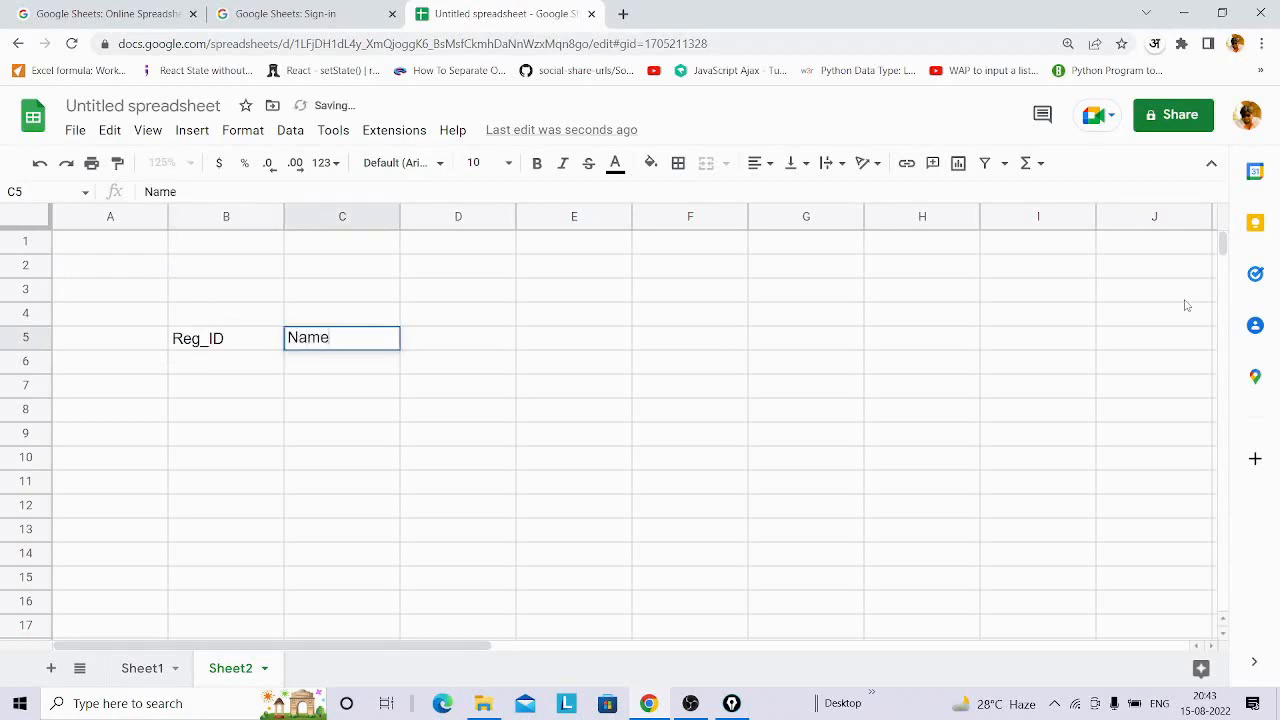
pyautogui.press('Tab')
pyautogui.write('Add')
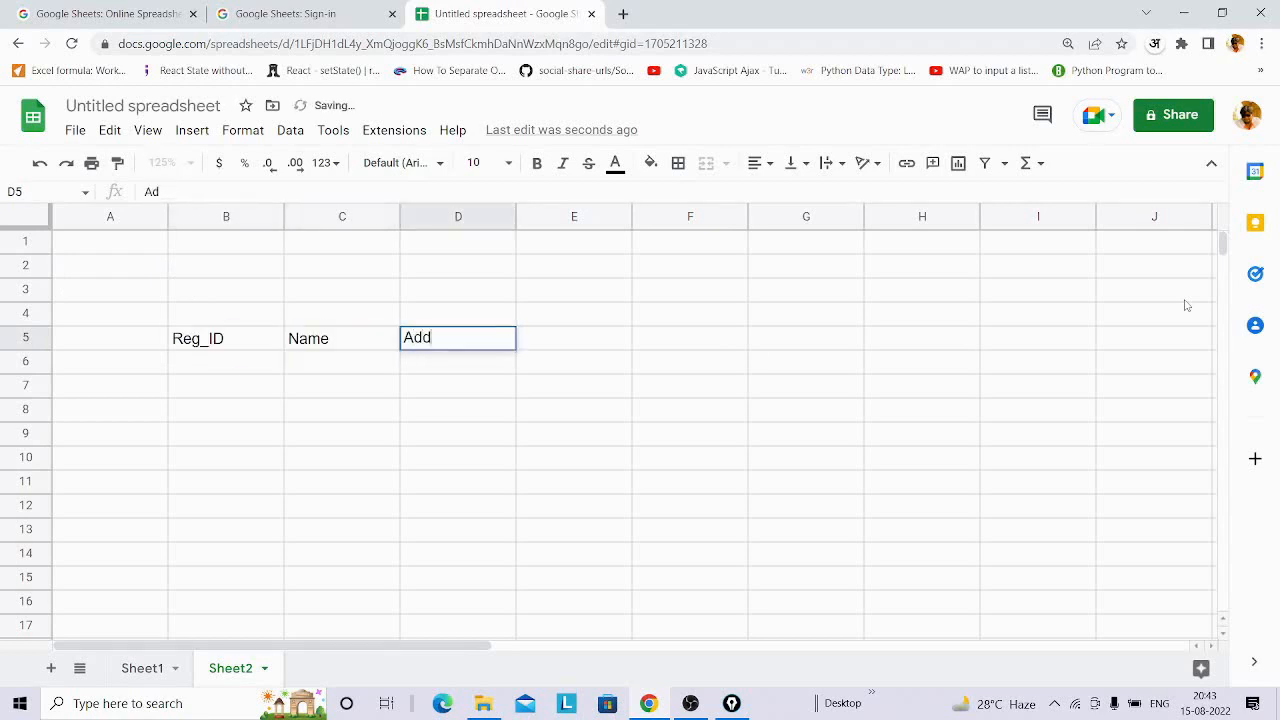
pyautogui.write('ress')
pyautogui.press('Return')
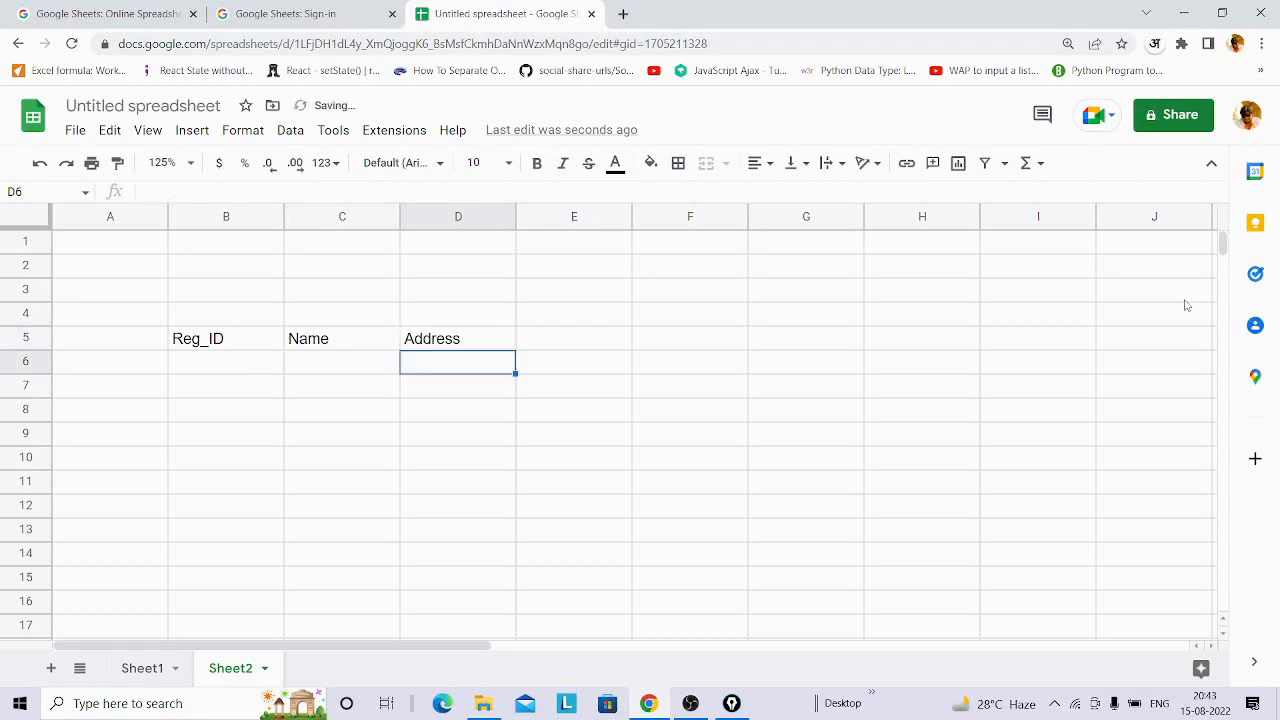
# Enter the first two registration IDs, 101 and 102, in cells B6 and B7.
pyautogui.press('Left')
pyautogui.press('Left')
pyautogui.write('101')
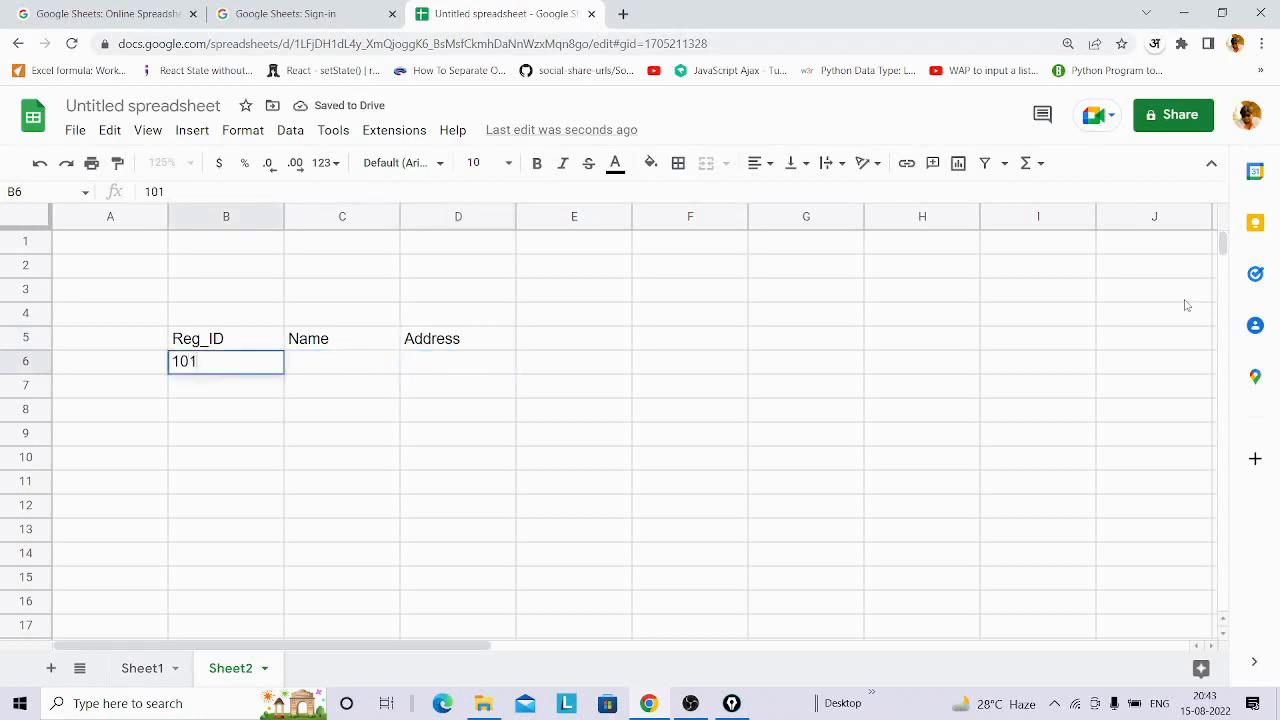
pyautogui.press('Return')
pyautogui.write('120')
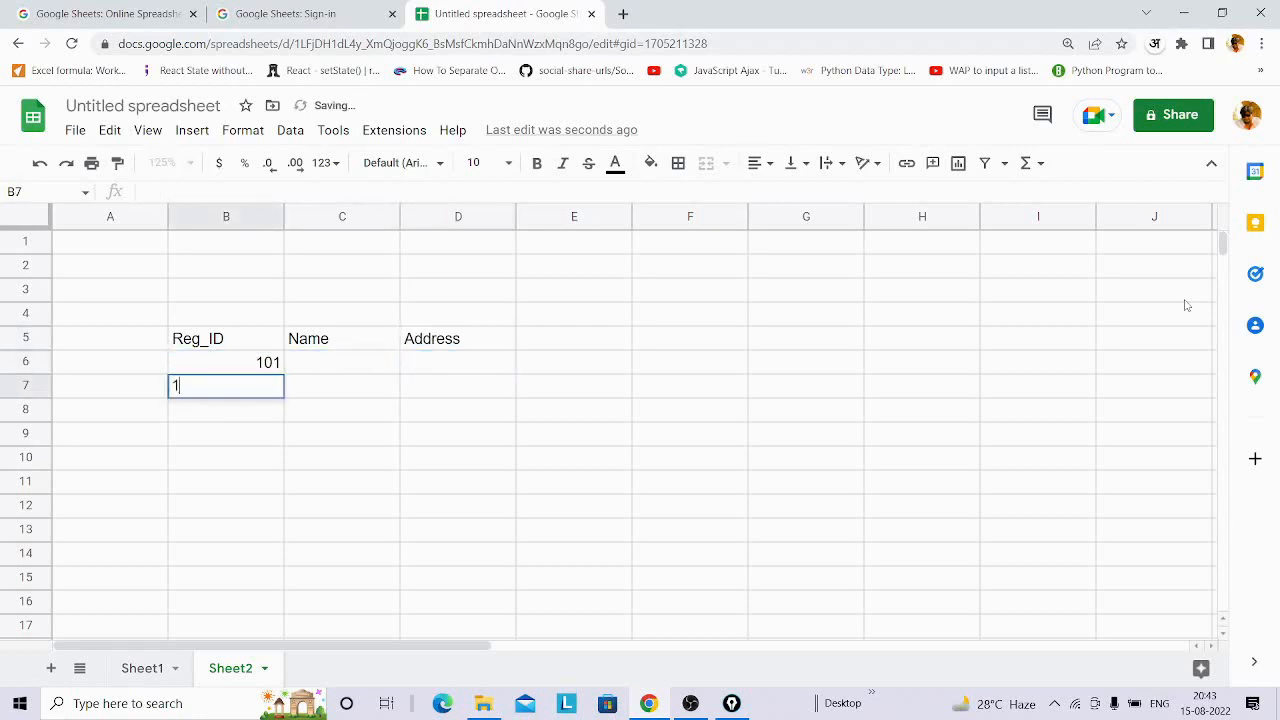
pyautogui.press('BackSpace')
pyautogui.press('BackSpace')
pyautogui.write('02')
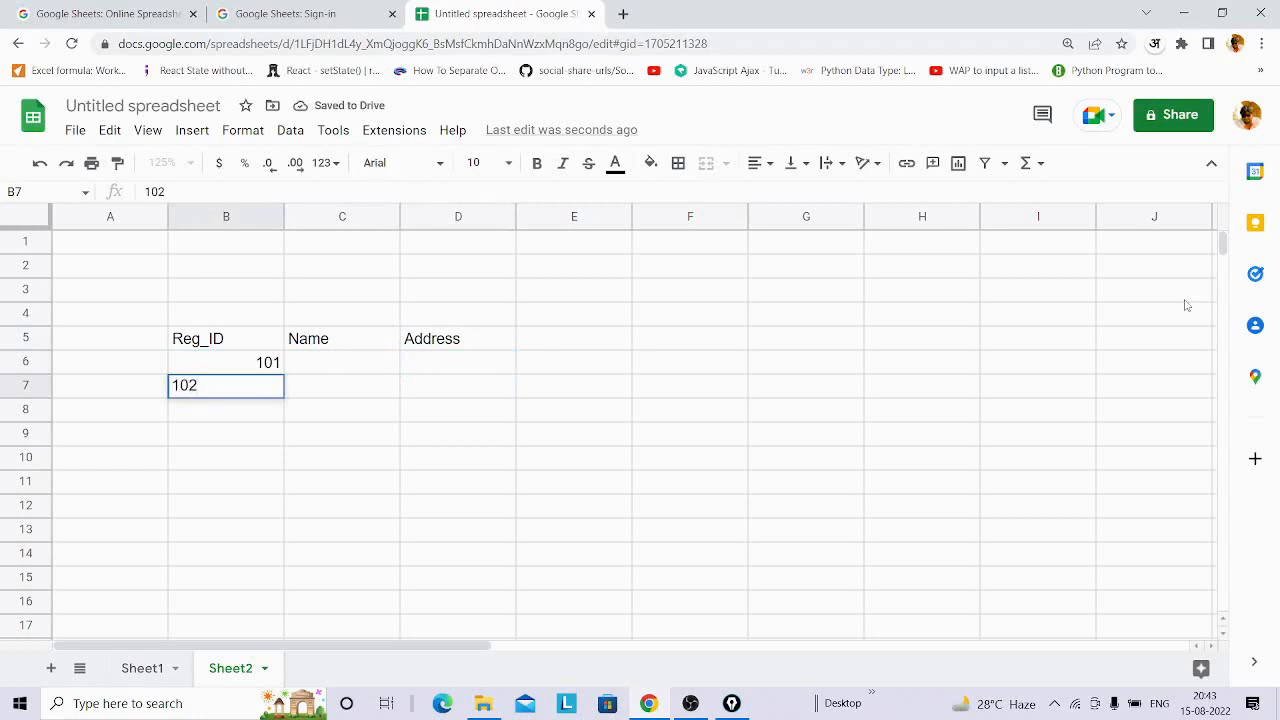
pyautogui.press('Return')
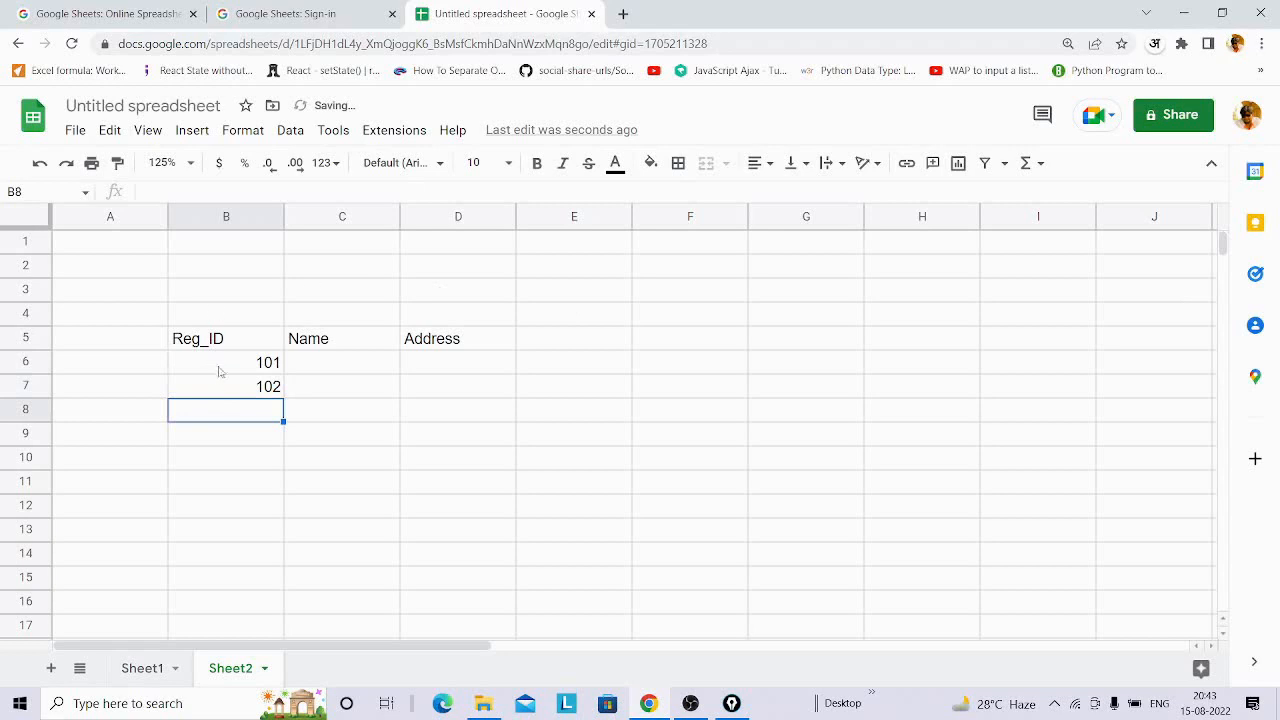
# Extend the Reg_ID series from B6:B7 down to 105 in cell B10.
pyautogui.moveTo(220, 366); pyautogui.dragTo(222, 393)
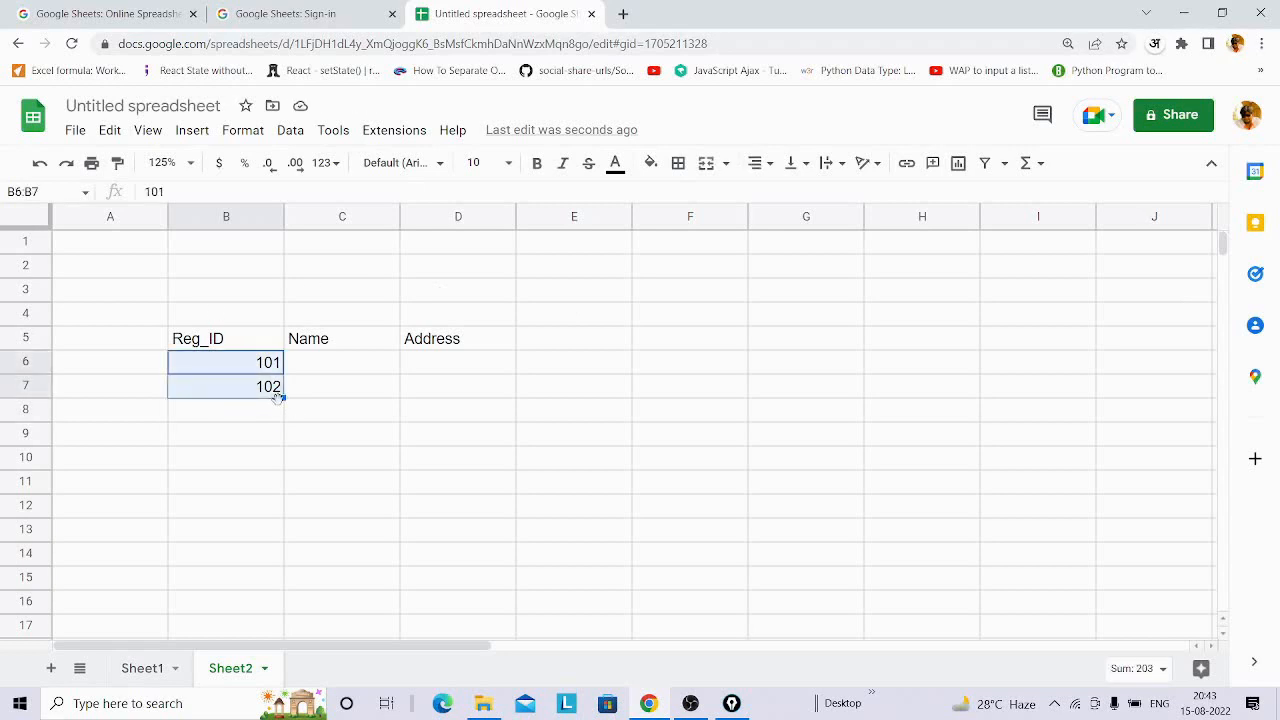
pyautogui.moveTo(286, 396); pyautogui.dragTo(287, 443)
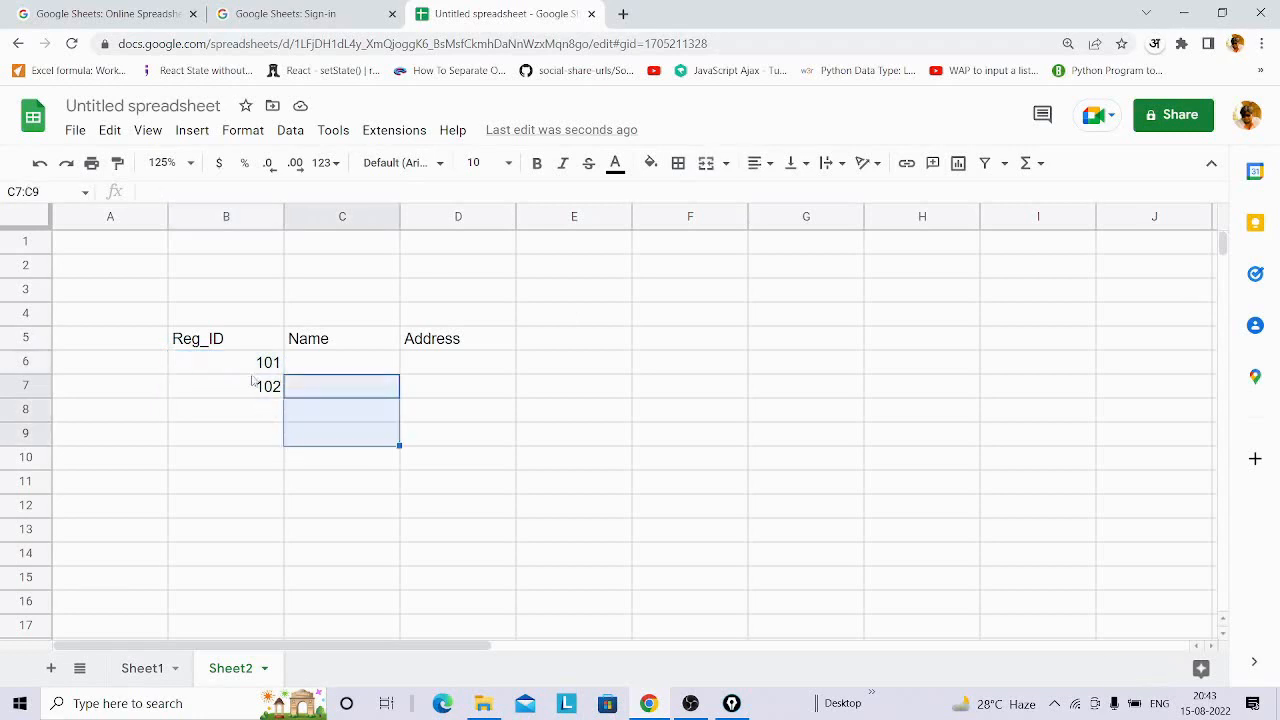
pyautogui.moveTo(245, 360); pyautogui.dragTo(282, 464)
# Enter the people's first names for Reg_ID 101 and 102 in cells C6 and C7.
pyautogui.click(346, 374)
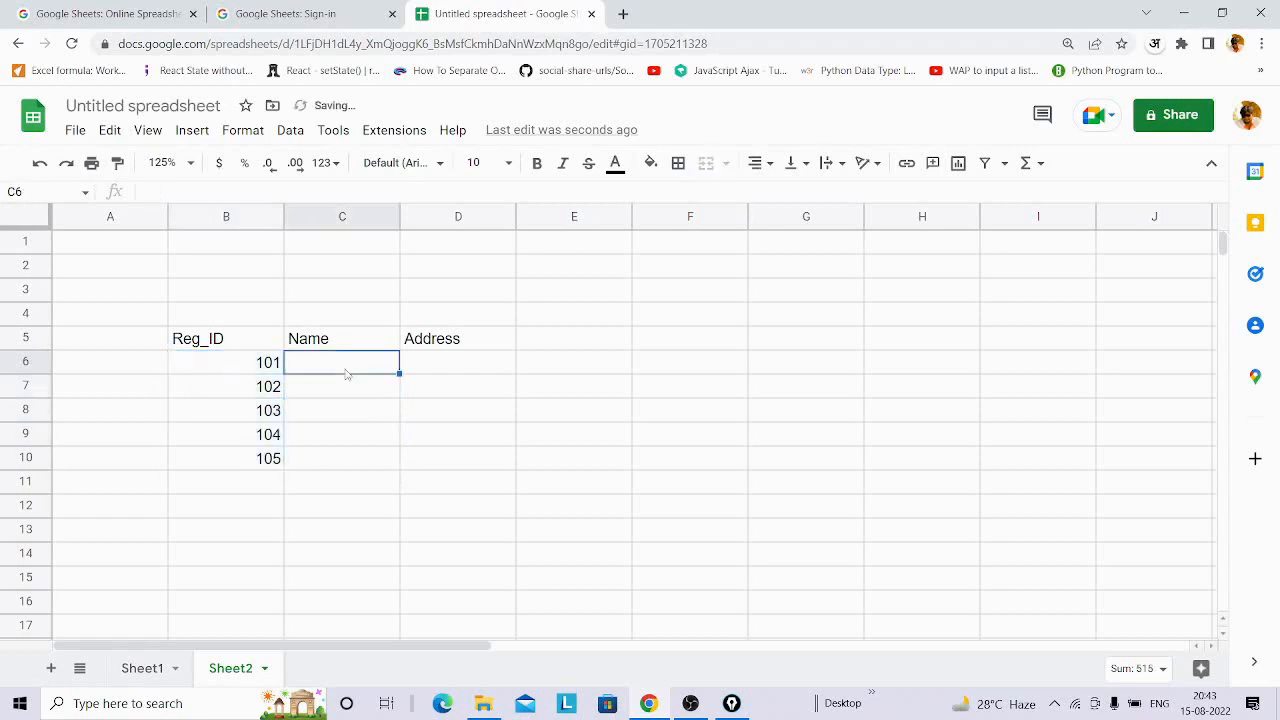
pyautogui.write('Sachi')
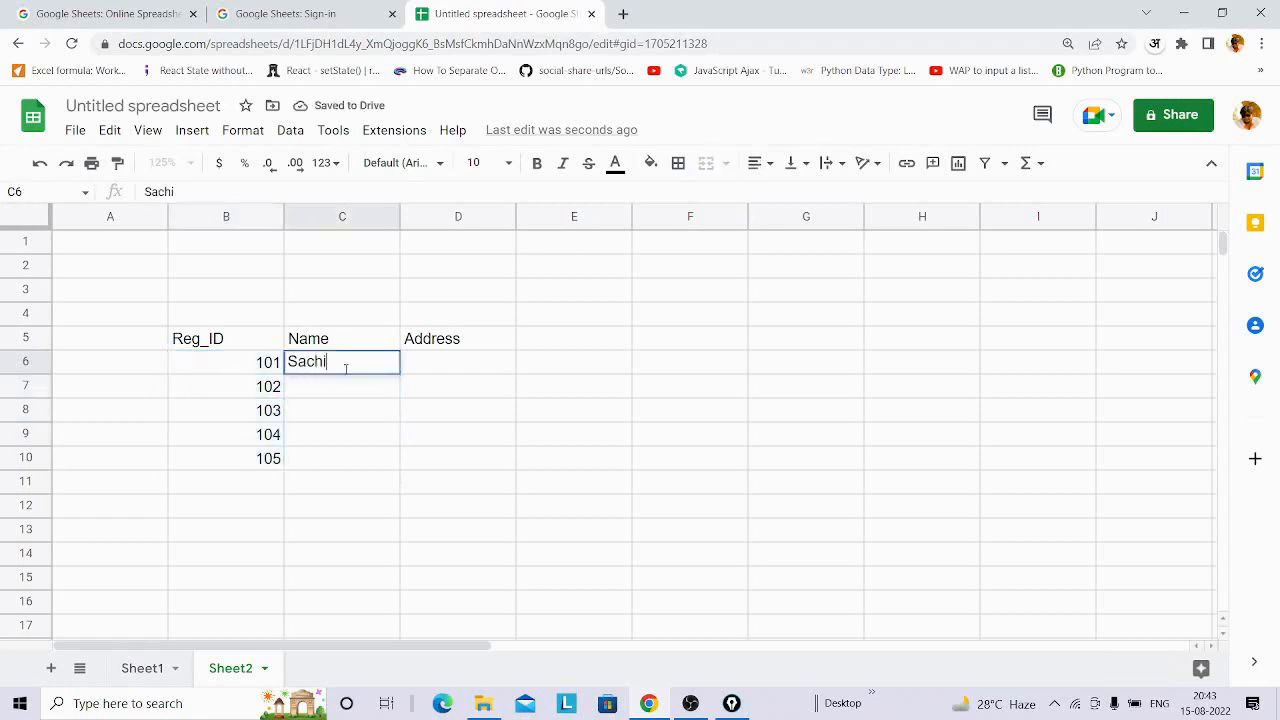
pyautogui.write('n')
pyautogui.press('Return')
pyautogui.write('S')
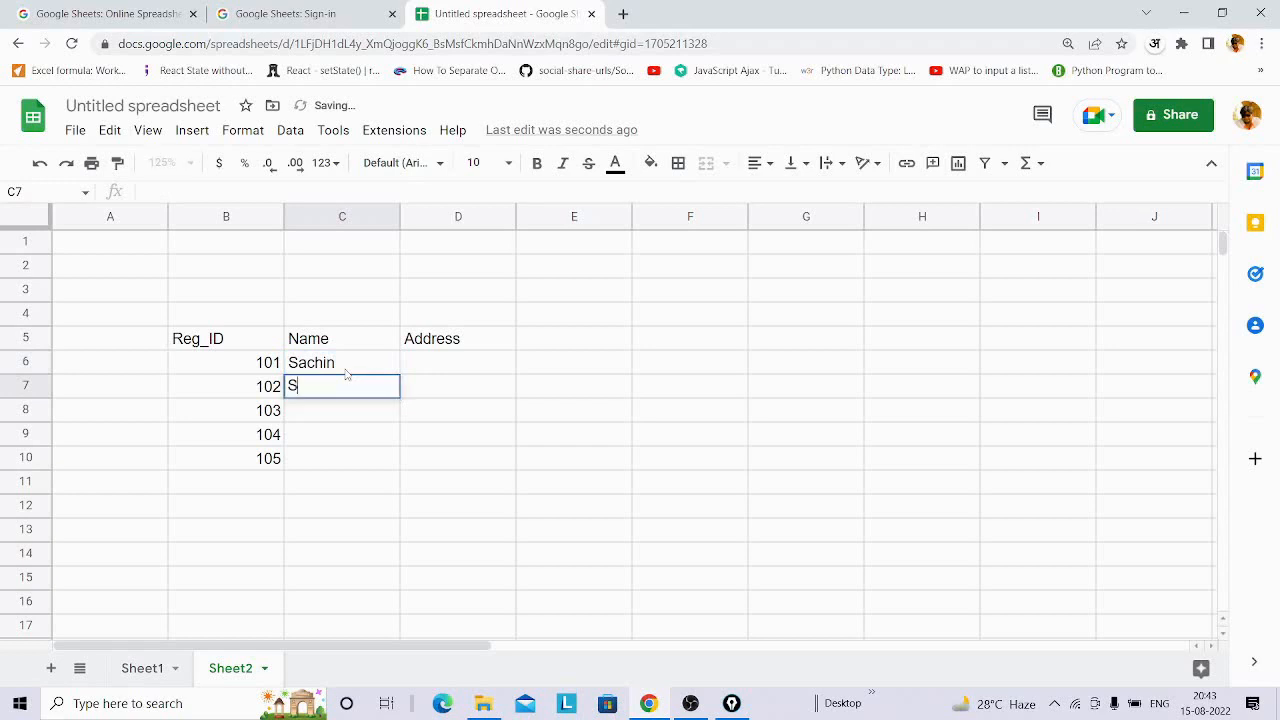
pyautogui.write('aav')
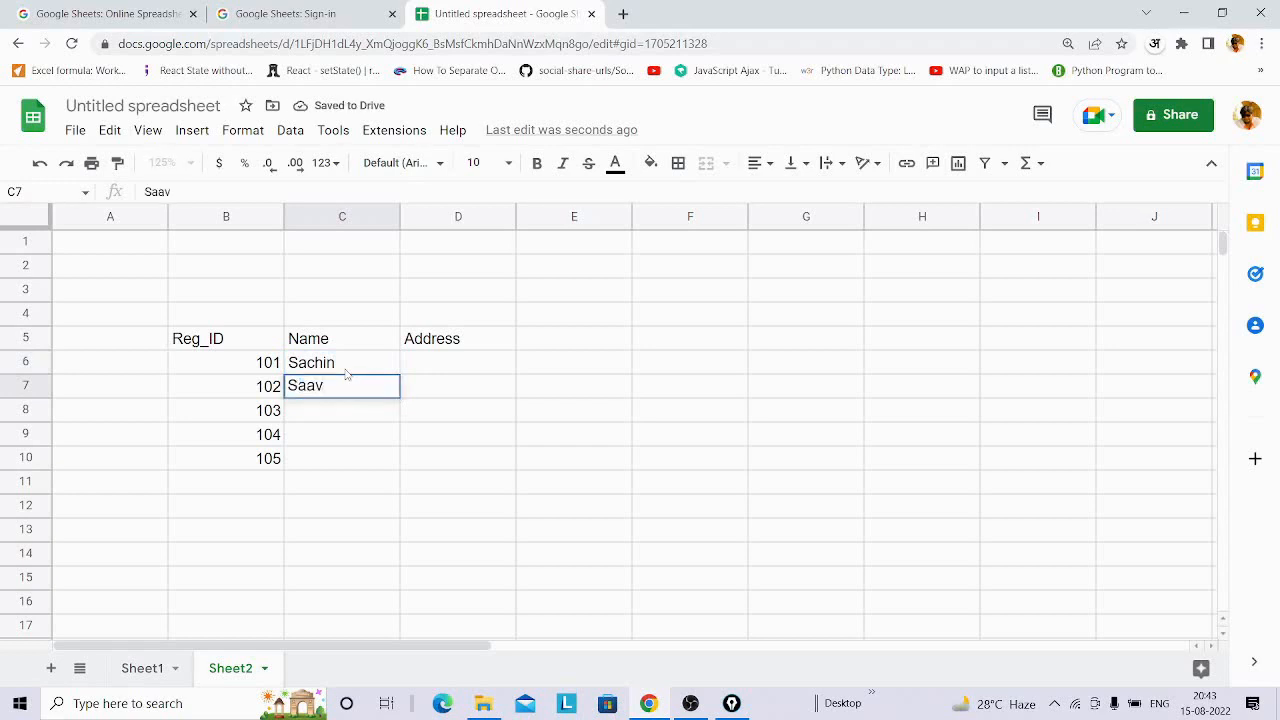
pyautogui.press('BackSpace')
pyautogui.write('nvi')
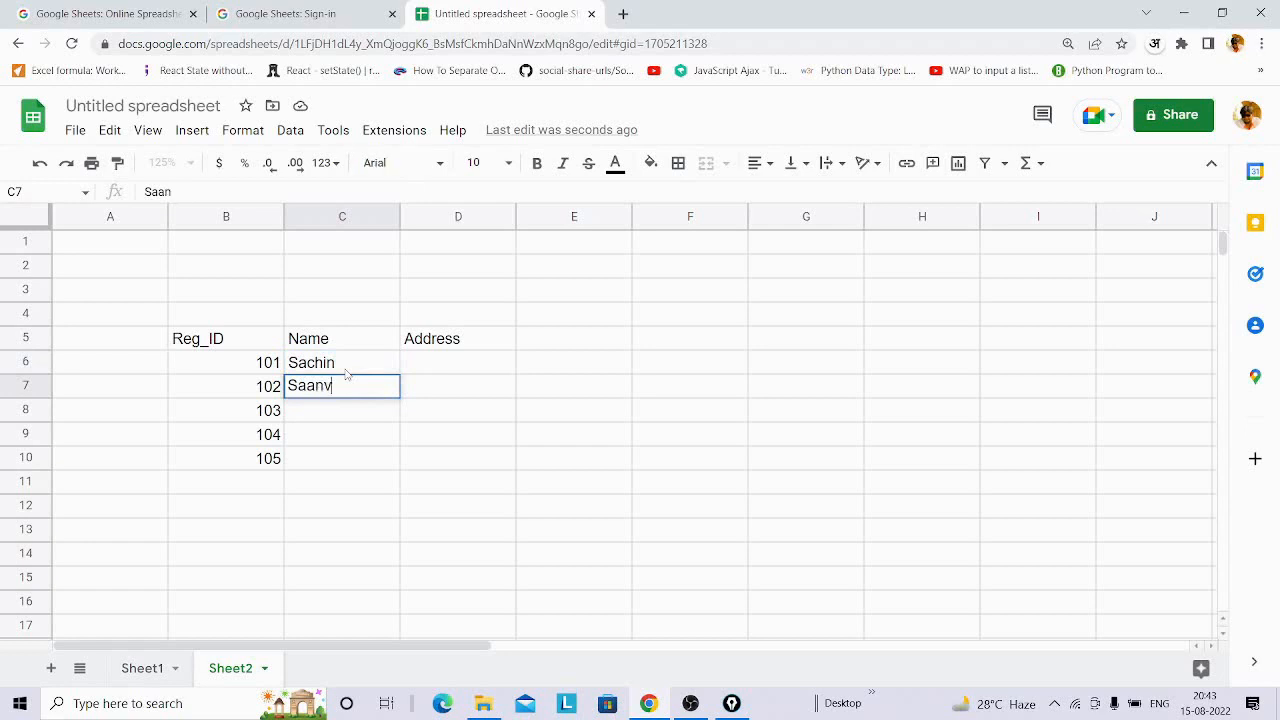
pyautogui.press('Return')
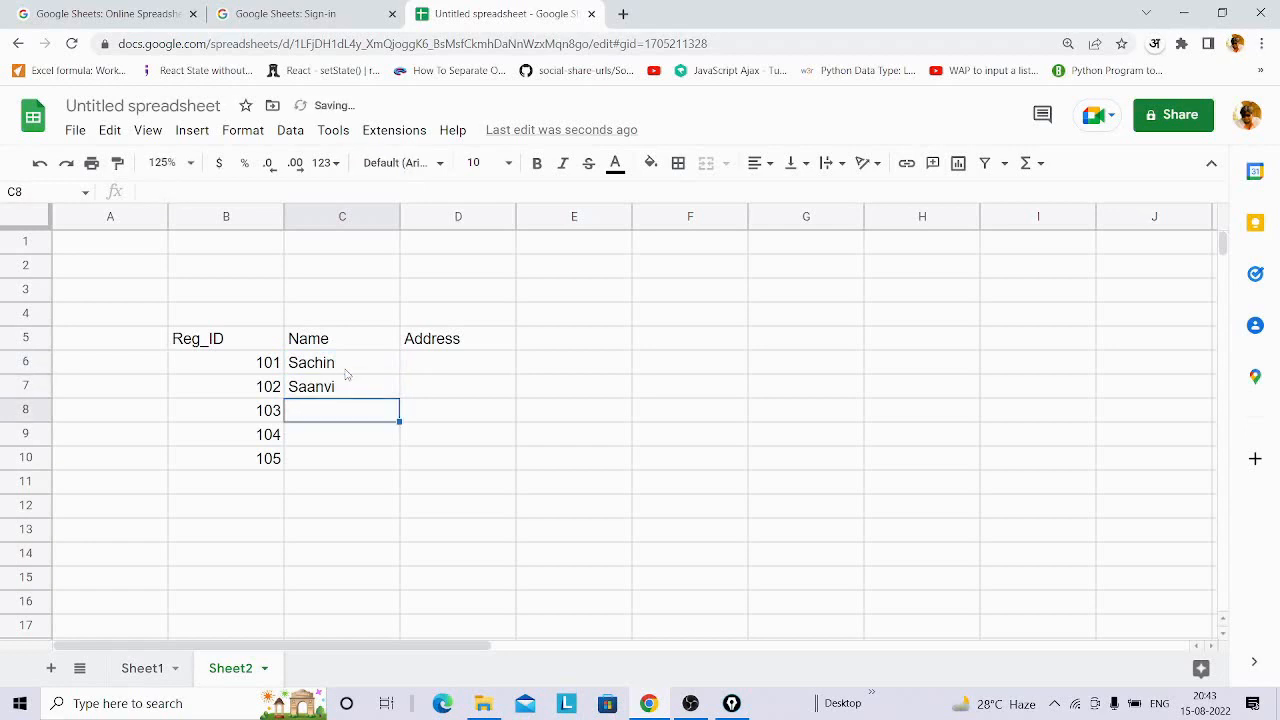
# Enter the remaining three people's first names for Reg_ID 103 to 105 in cells C8 to C10.
pyautogui.write('Maa')
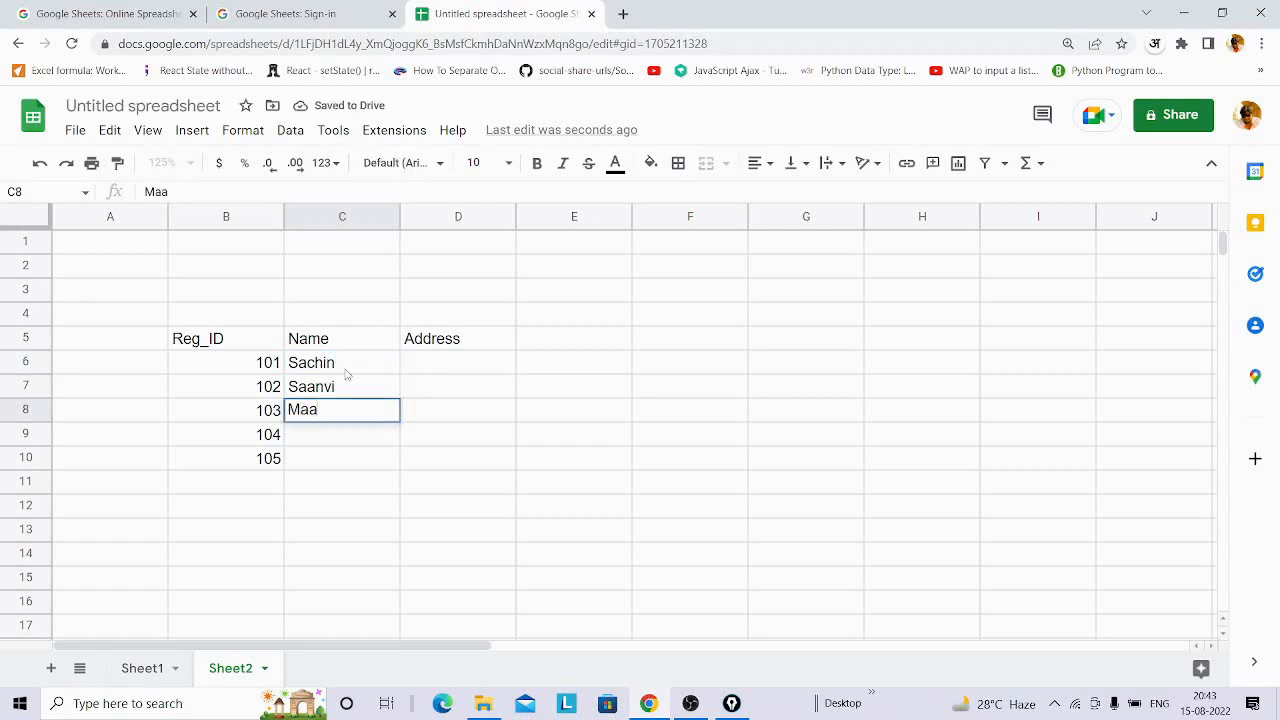
pyautogui.write('nvi')
pyautogui.press('Return')
pyautogui.write('Jaa')
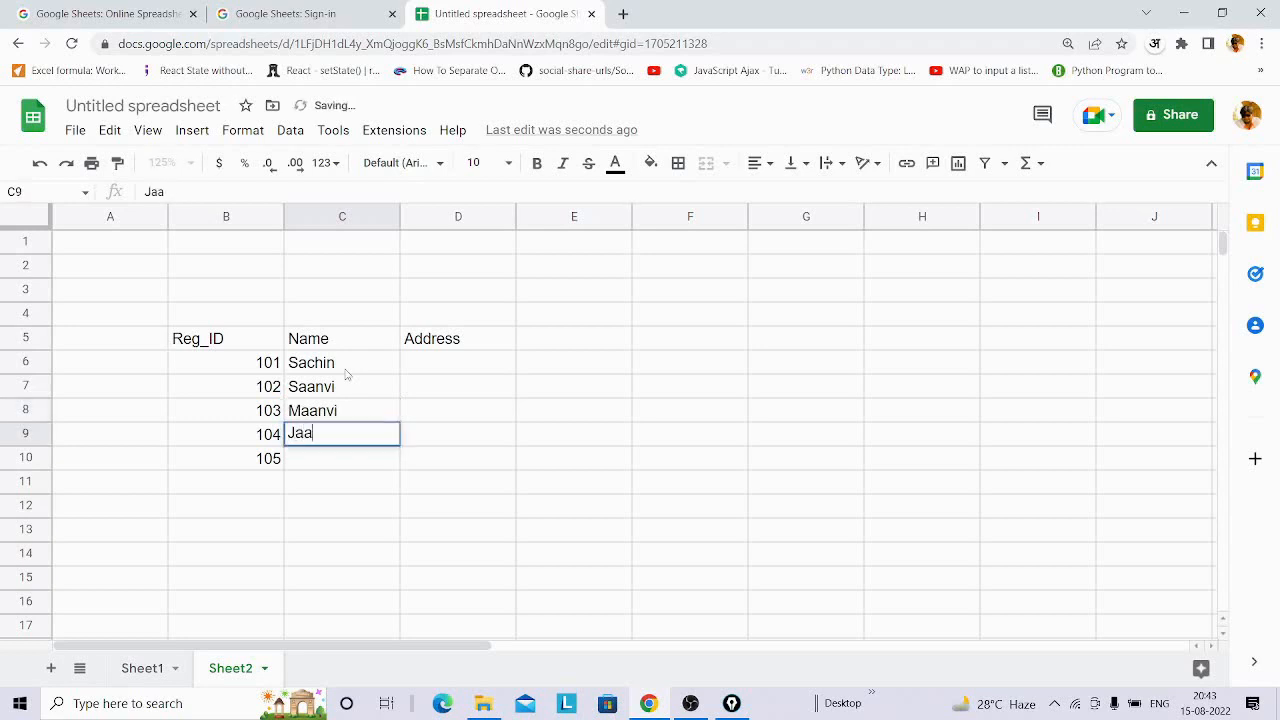
pyautogui.write('nvi')
pyautogui.press('Return')
pyautogui.write('Aa')
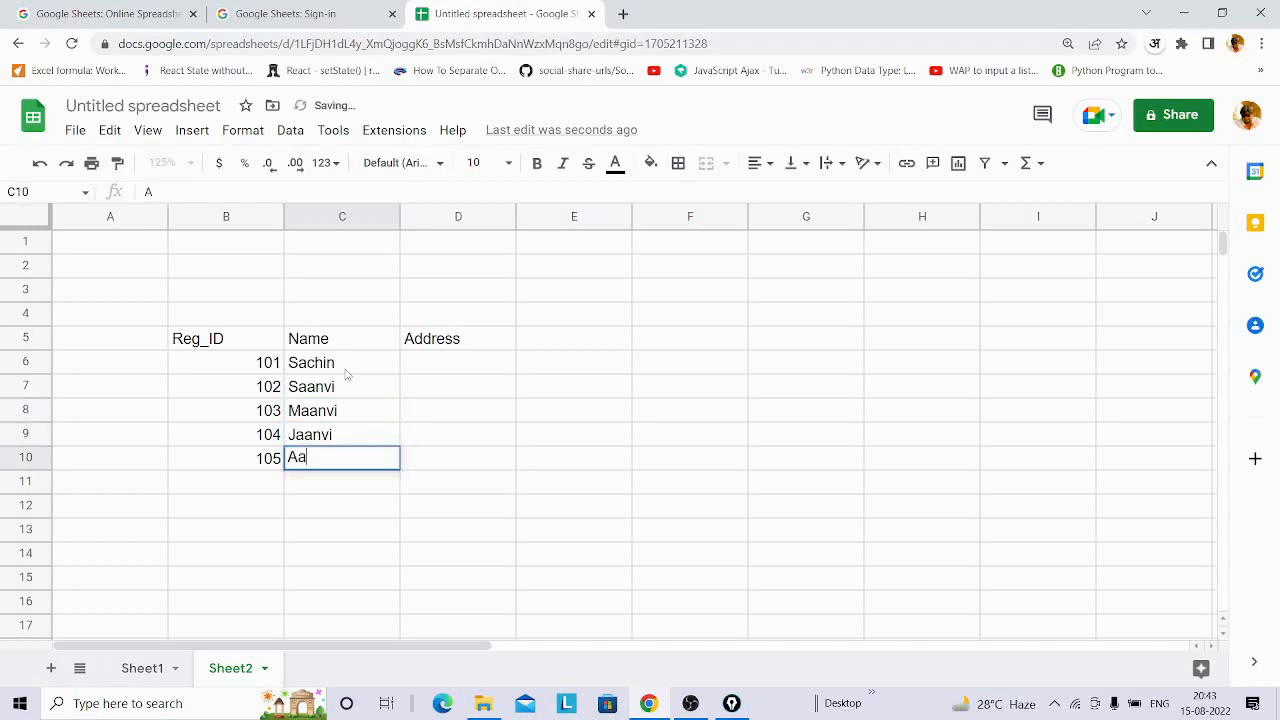
pyautogui.write('nvi')
pyautogui.press('Tab')
# Enter the towns Bondamunda, Bisra and Rourkela in cells D6 to D8 of the Address column.
pyautogui.press('Up')
pyautogui.press('Up')
pyautogui.press('Up')
pyautogui.press('Up')
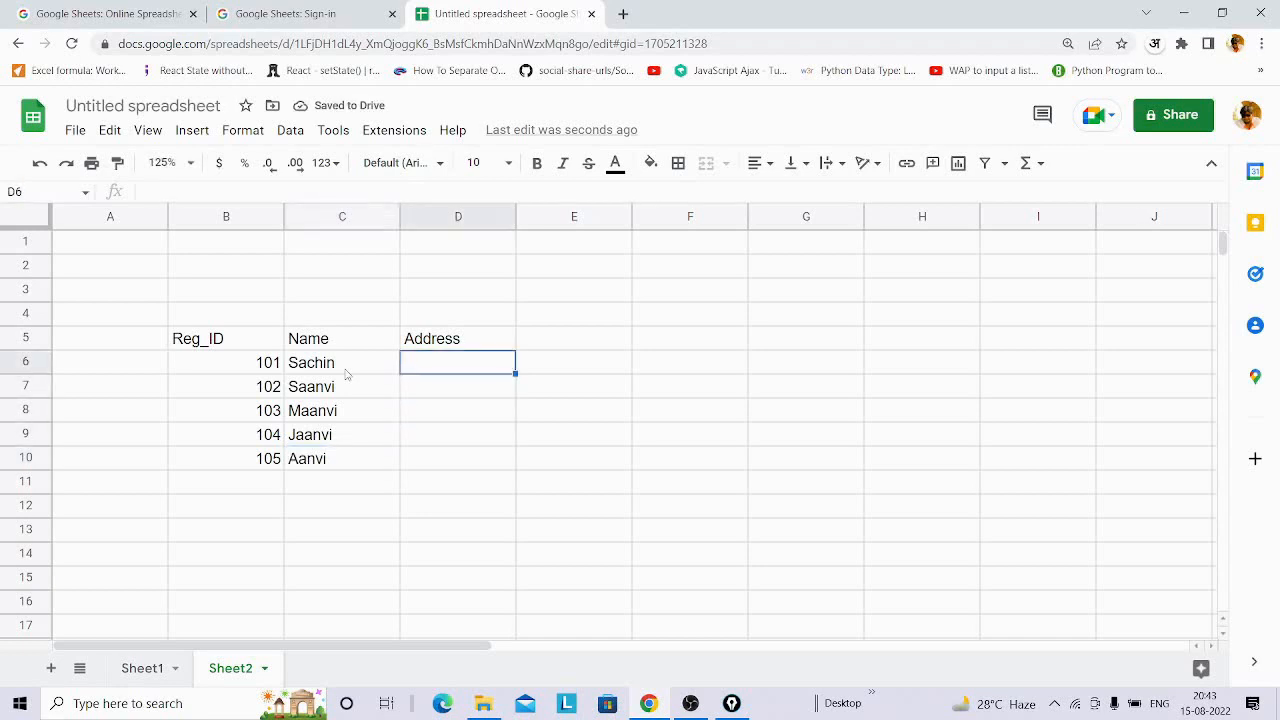
pyautogui.write('Bondamunda')
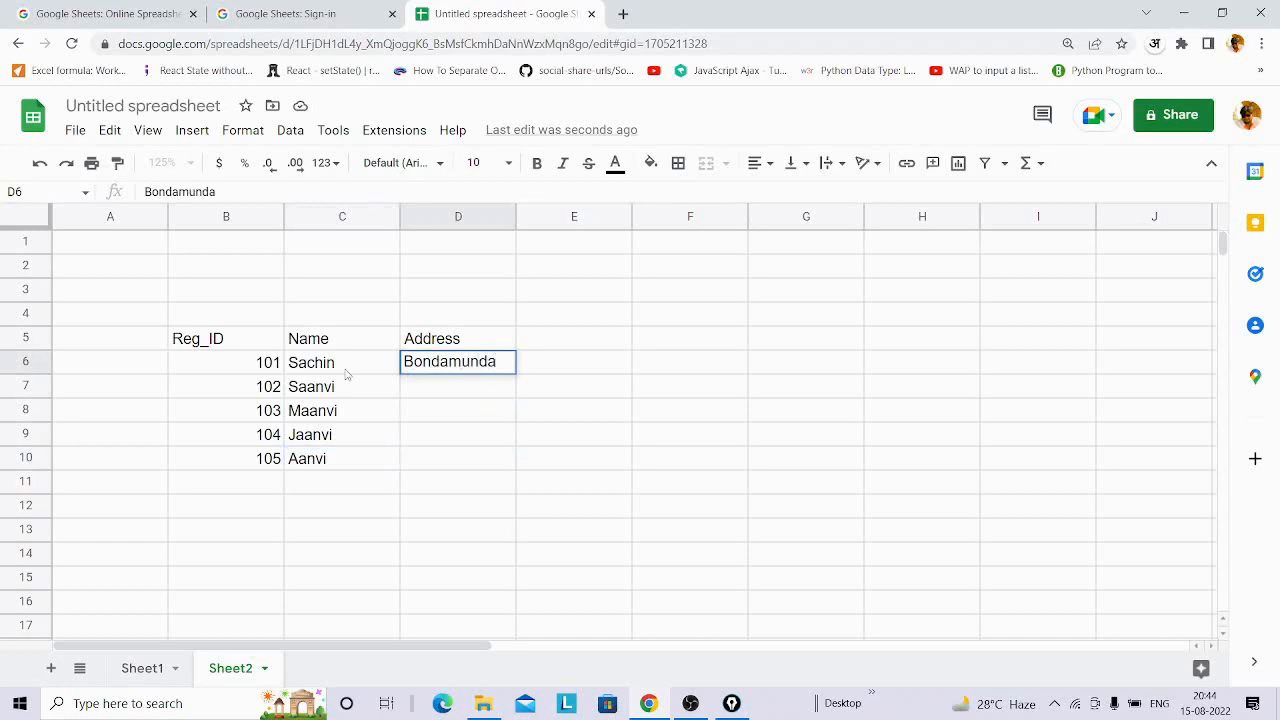
pyautogui.press('Return')
pyautogui.write('Bi')
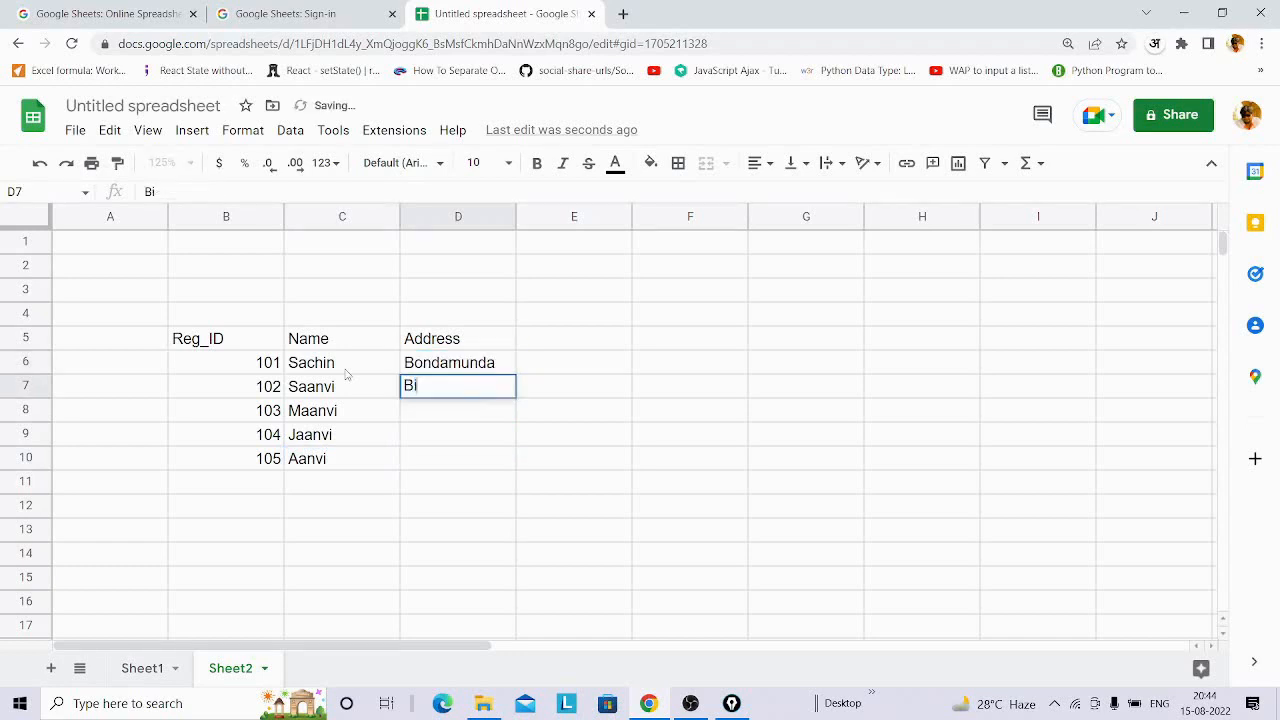
pyautogui.write('sra')
pyautogui.press('Return')
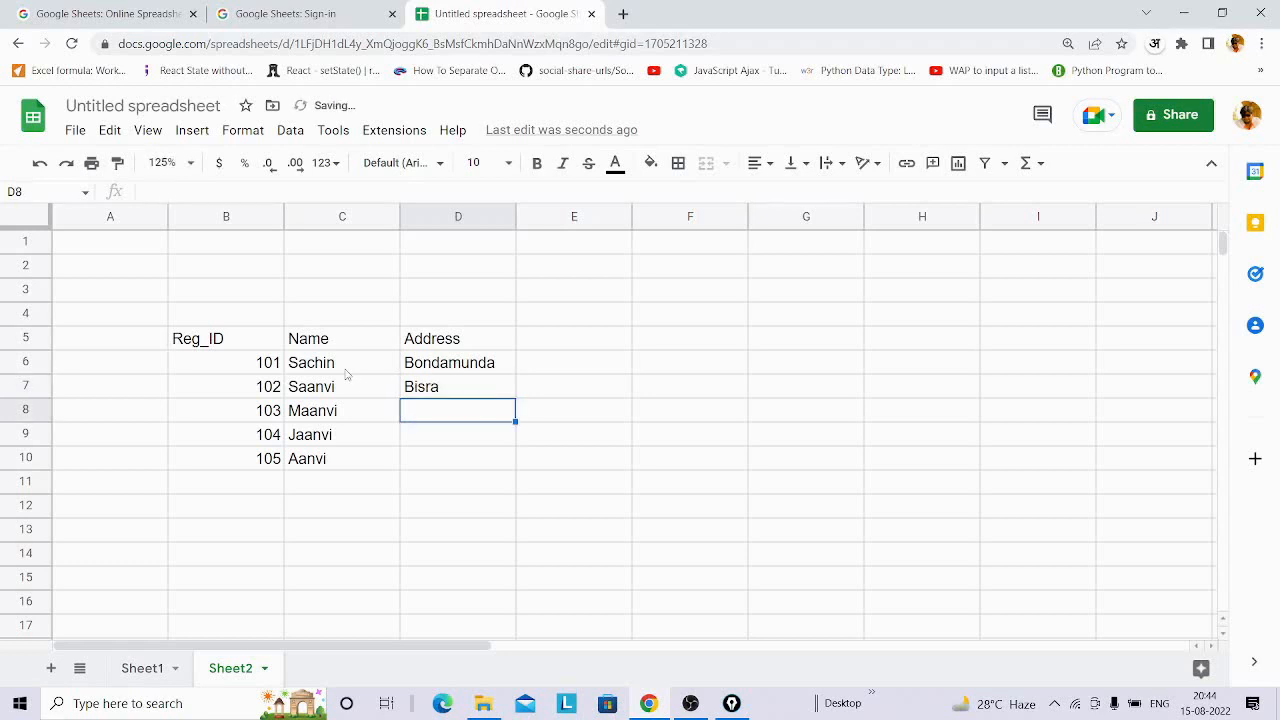
pyautogui.write('Rou')
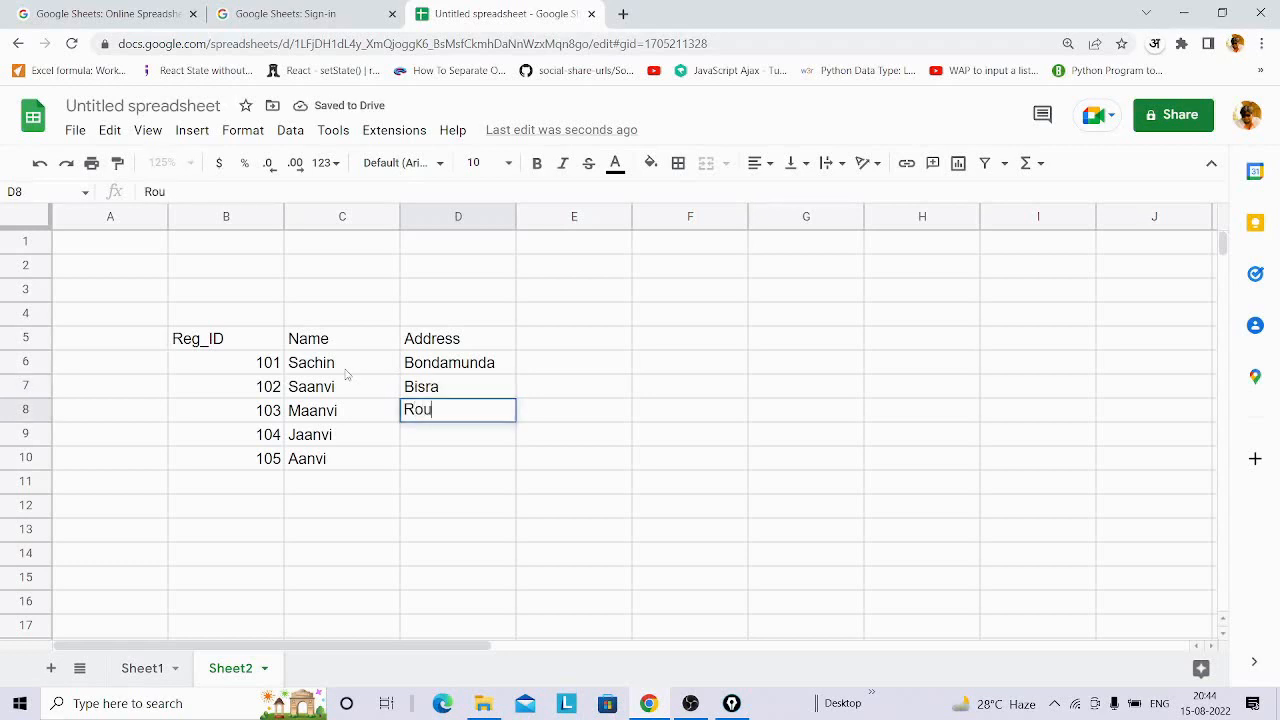
pyautogui.write('rkela')
pyautogui.press('Return')
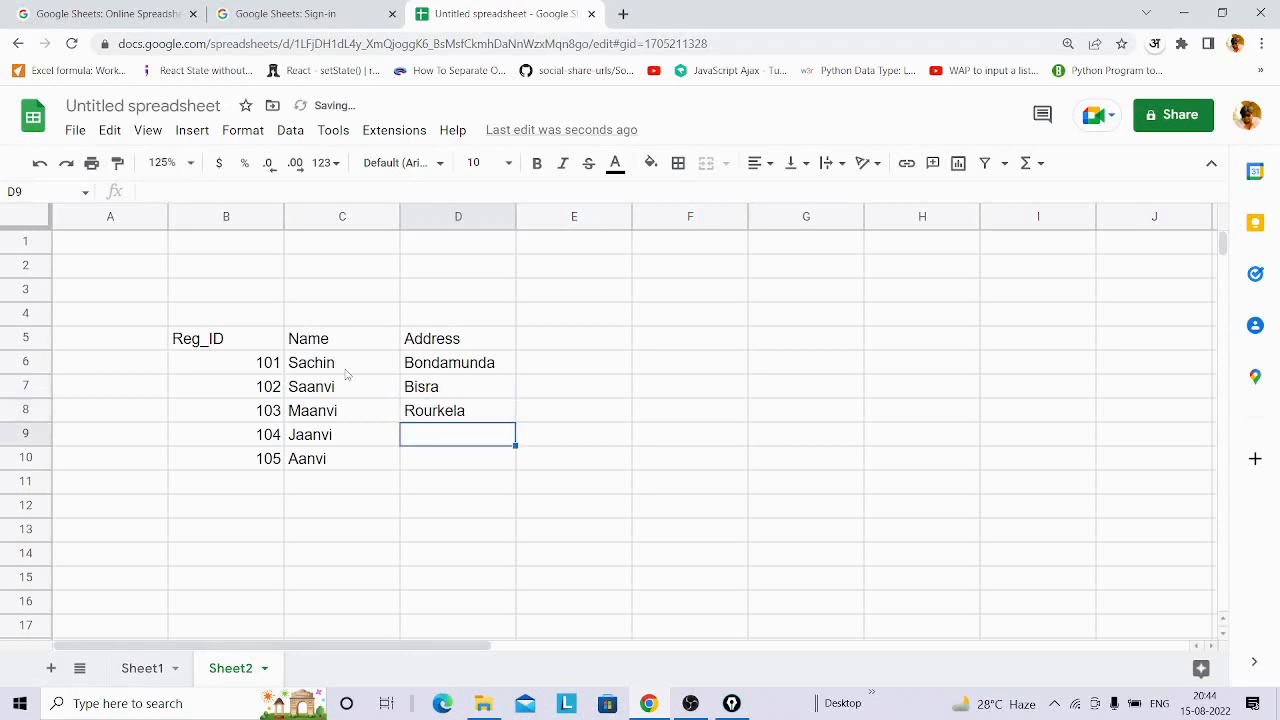
# Fill the Address column down from D6:D8 so D9 holds Bondamunda and D10 holds Bisra.
pyautogui.click(453, 366)
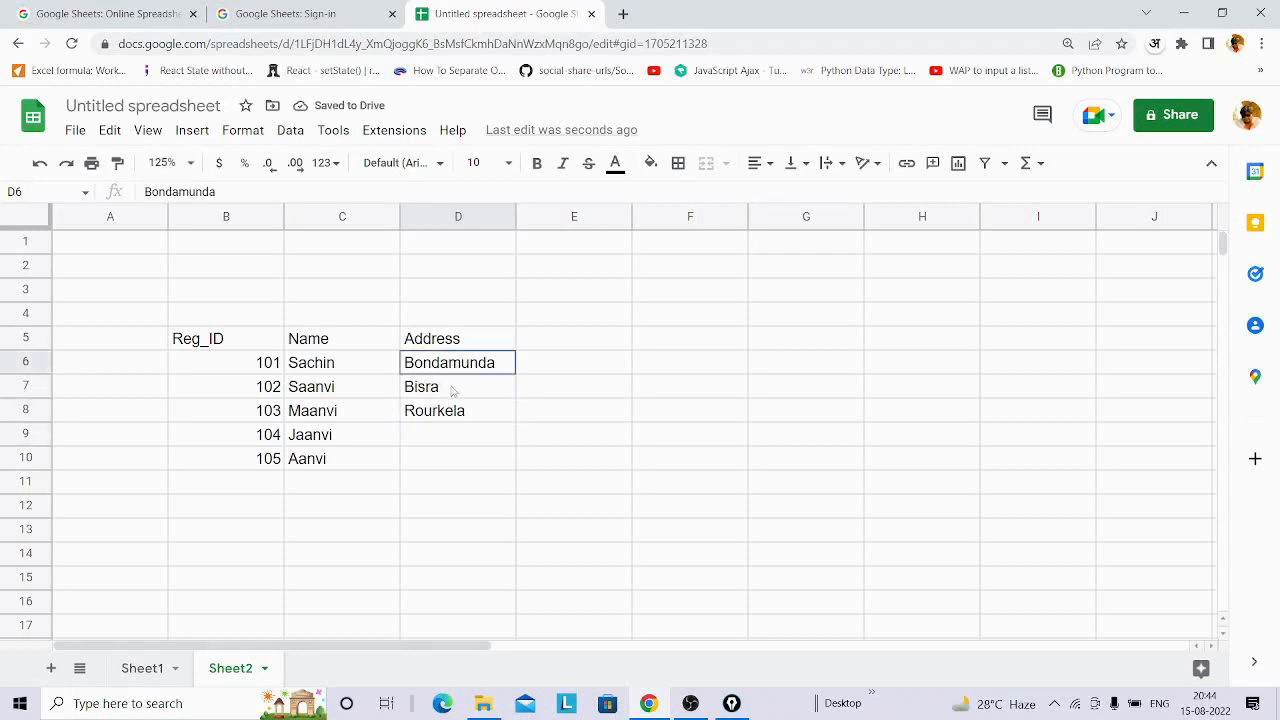
pyautogui.moveTo(451, 390); pyautogui.dragTo(512, 466)
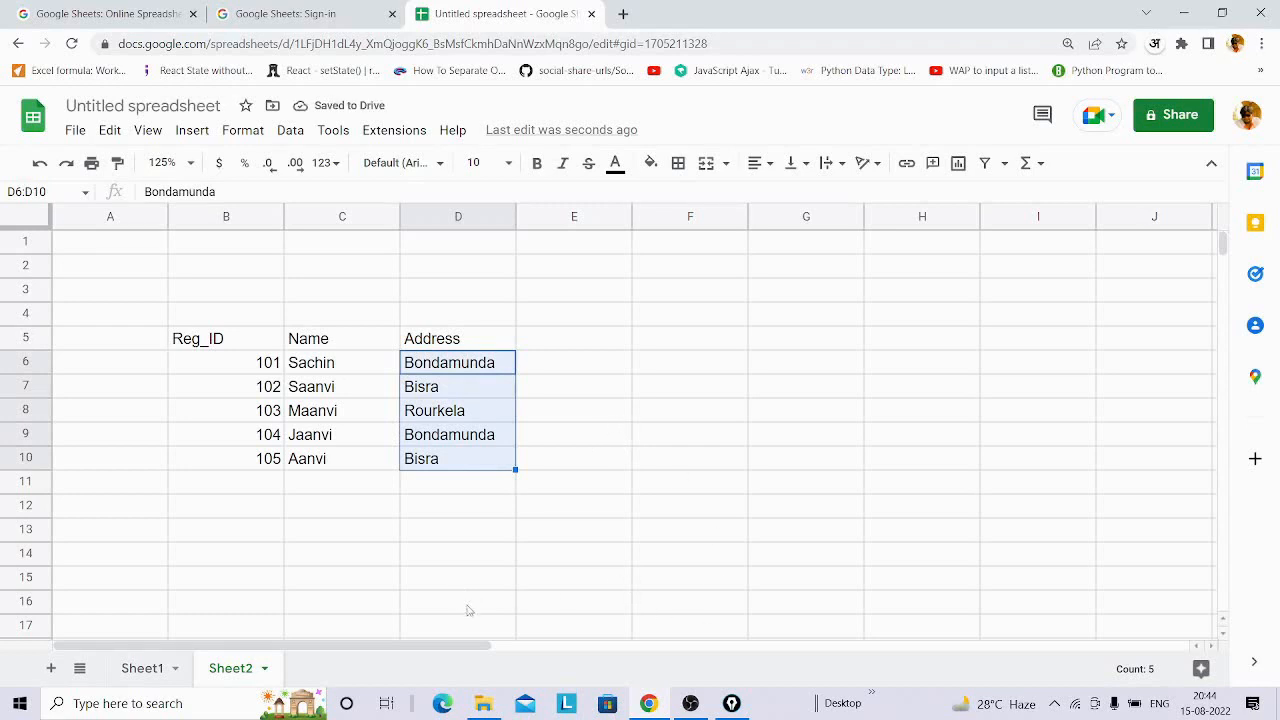
pyautogui.click(381, 558)
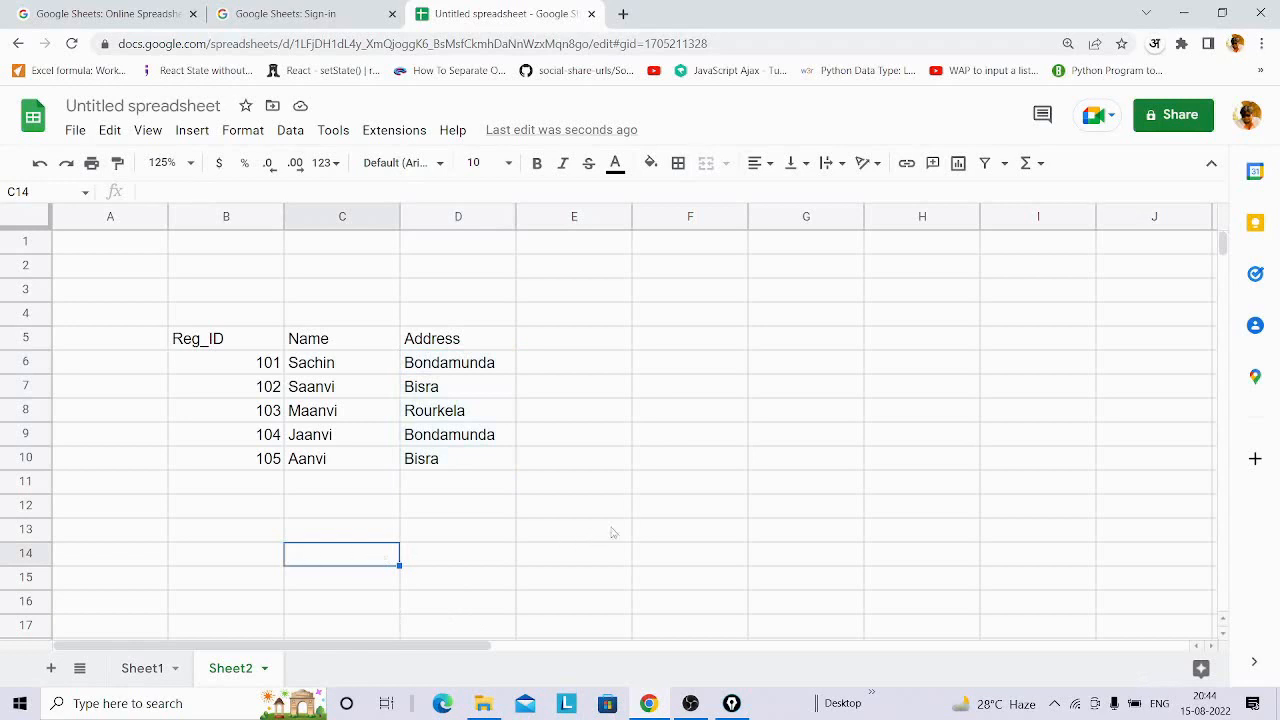
pyautogui.scroll(-1, 600, 513)
pyautogui.click(472, 438)
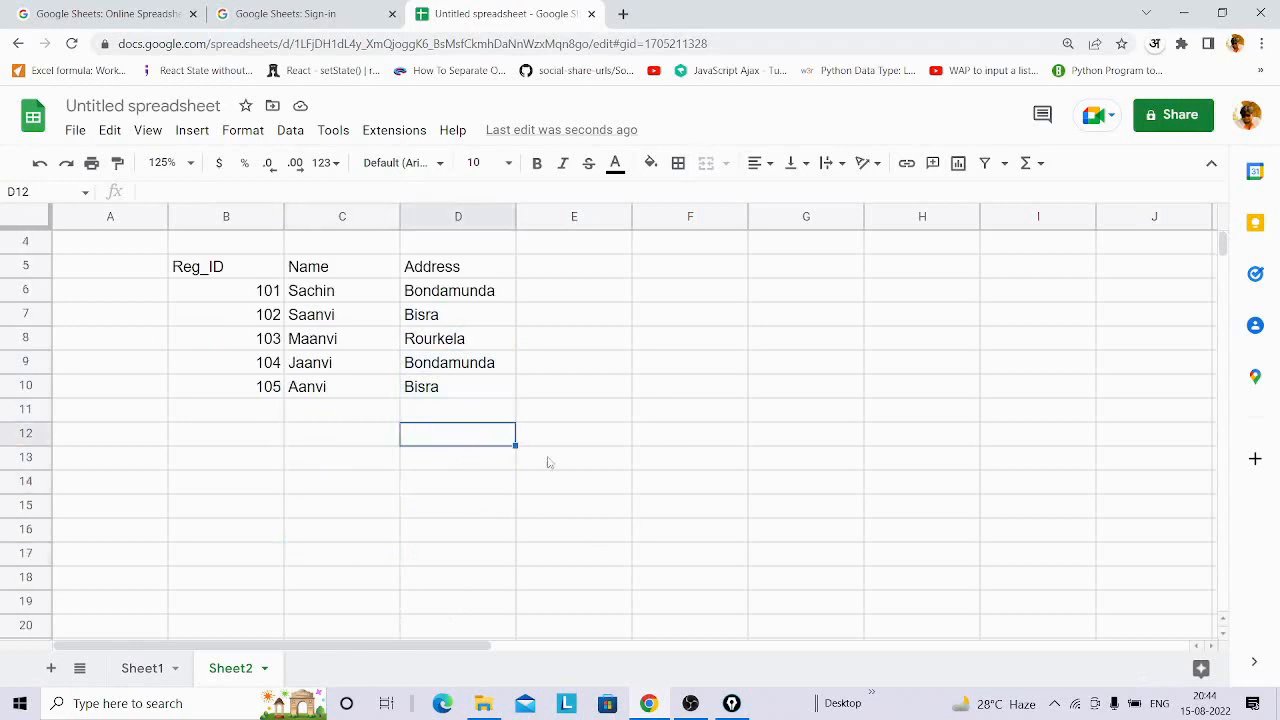
pyautogui.scroll(1, 638, 480)
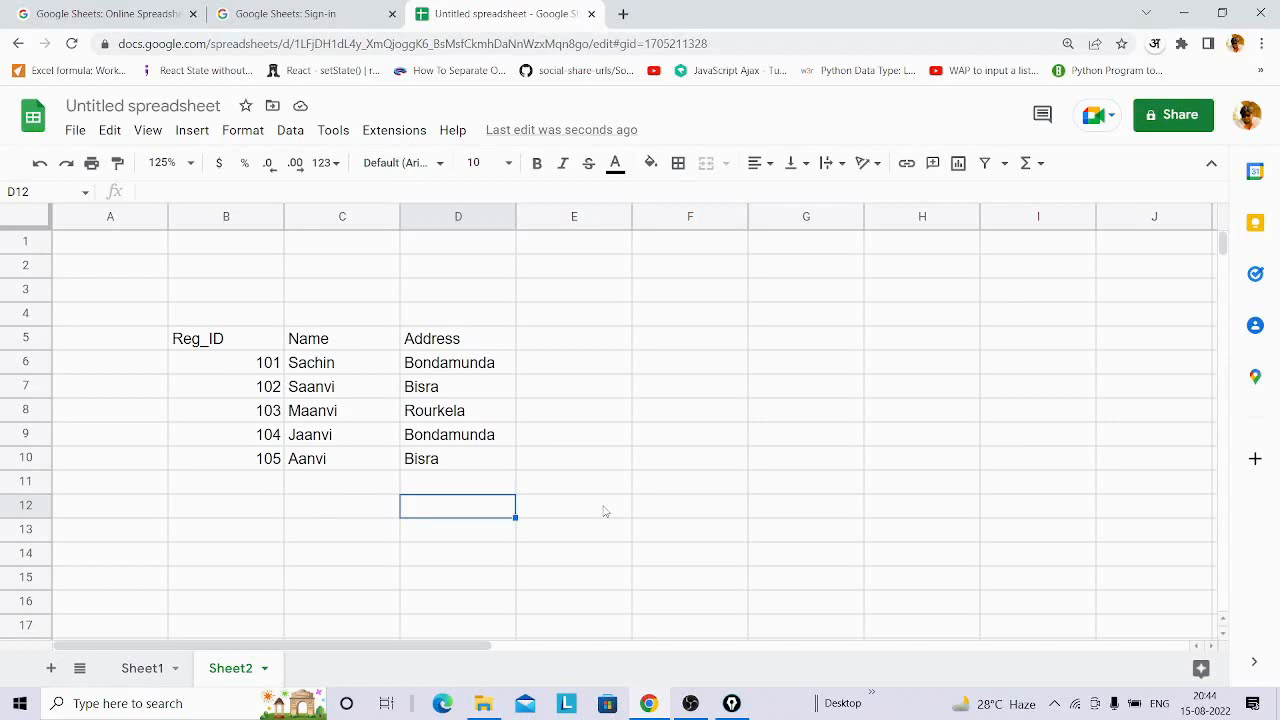
pyautogui.press('Down')
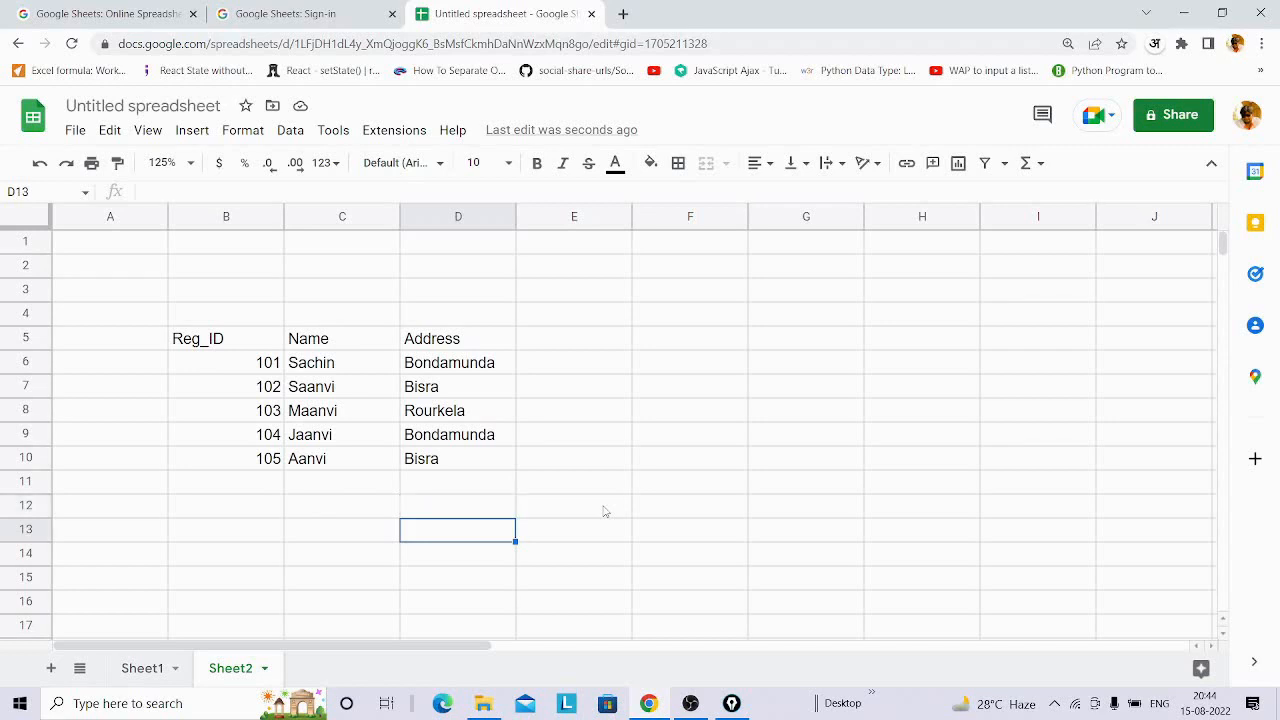
pyautogui.press('Left')
pyautogui.press('Up')
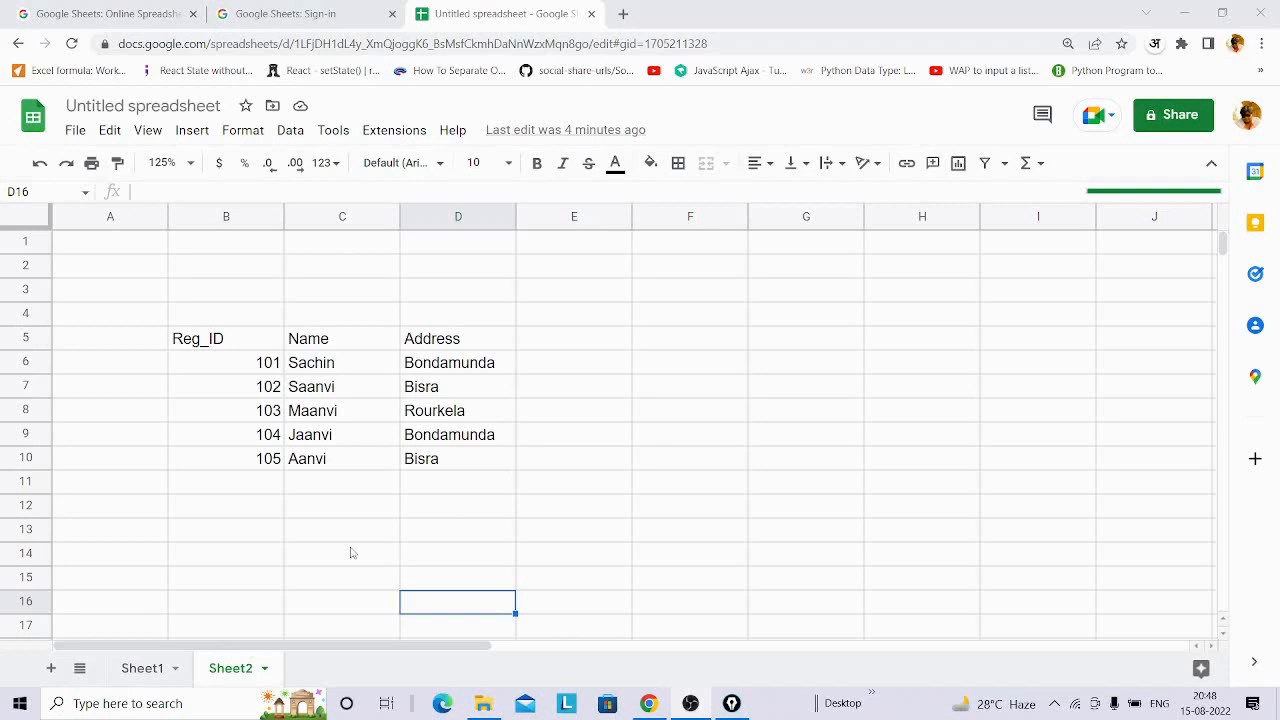
# Enter the labels Row, Column and Result in cells B13 to B15 below the registration table.
pyautogui.click(257, 532)
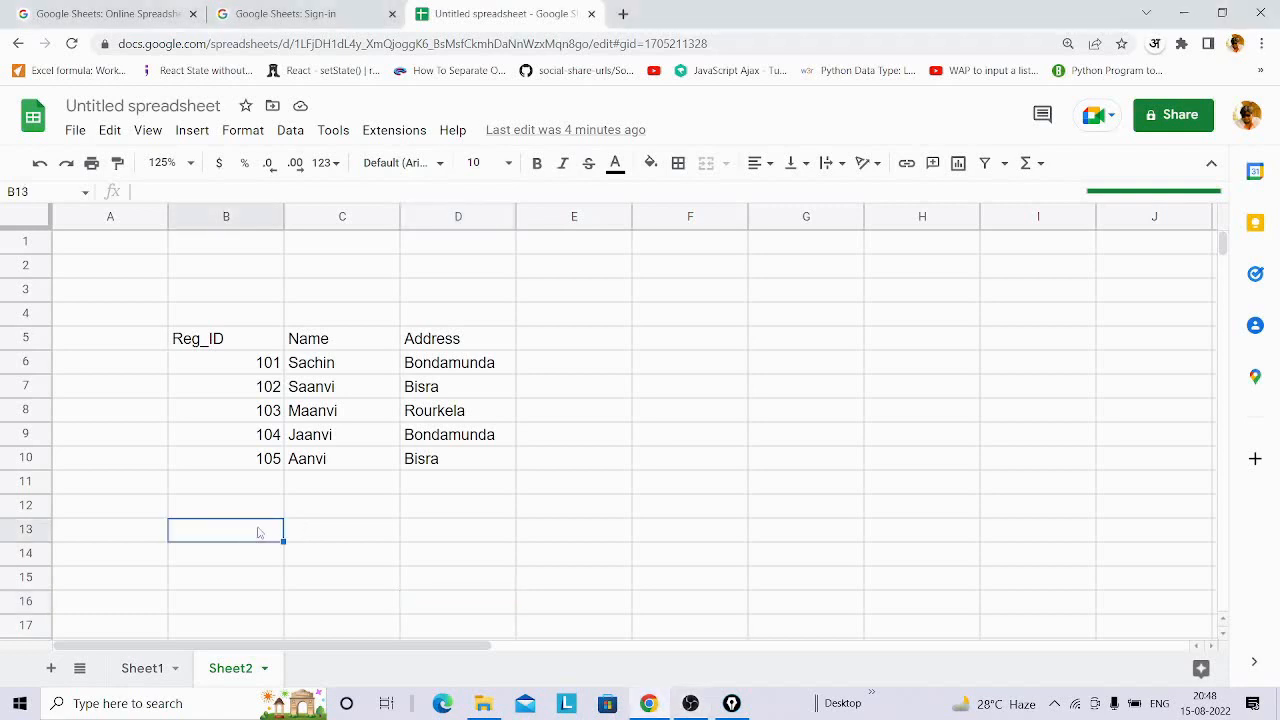
pyautogui.write('Row')
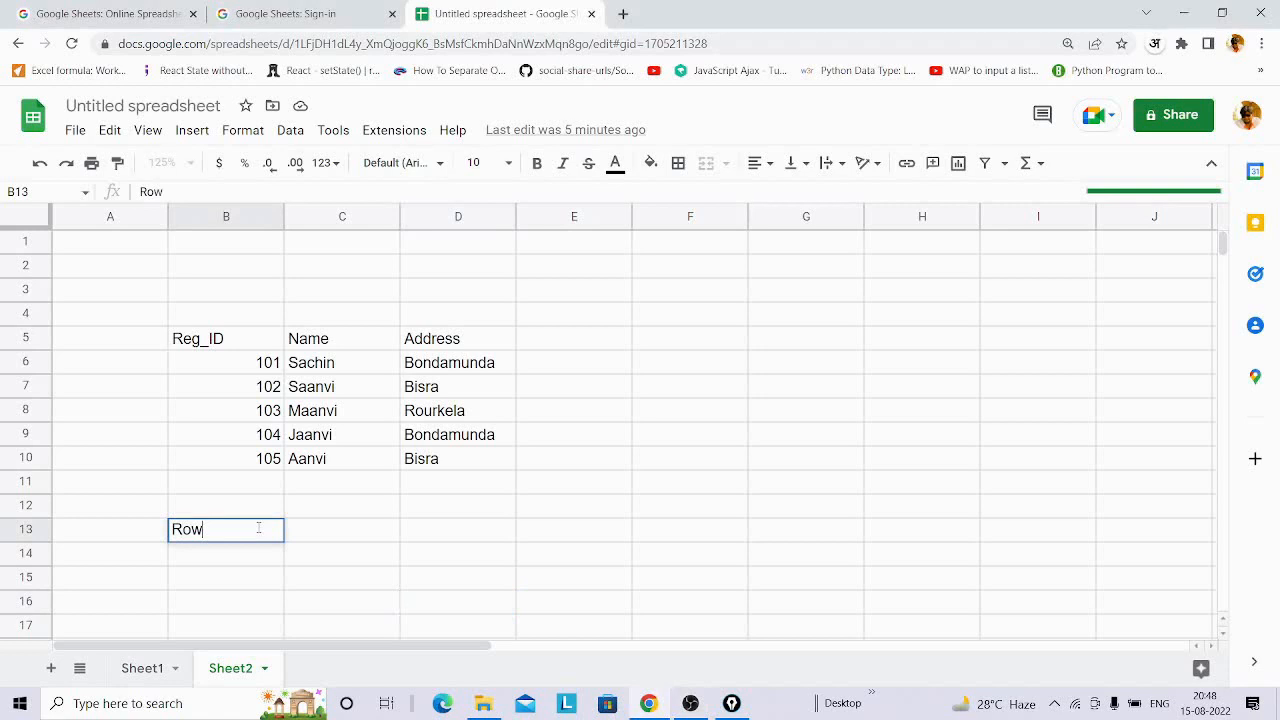
pyautogui.click(230, 555)
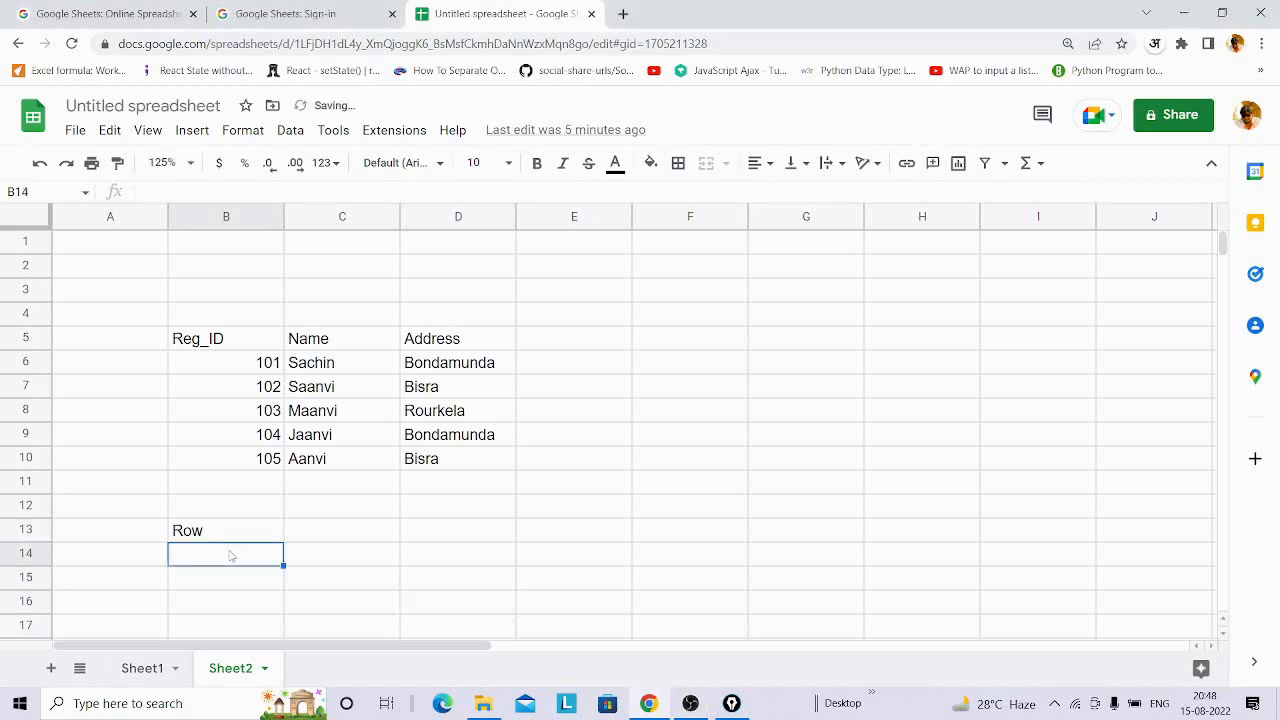
pyautogui.write('Colum')
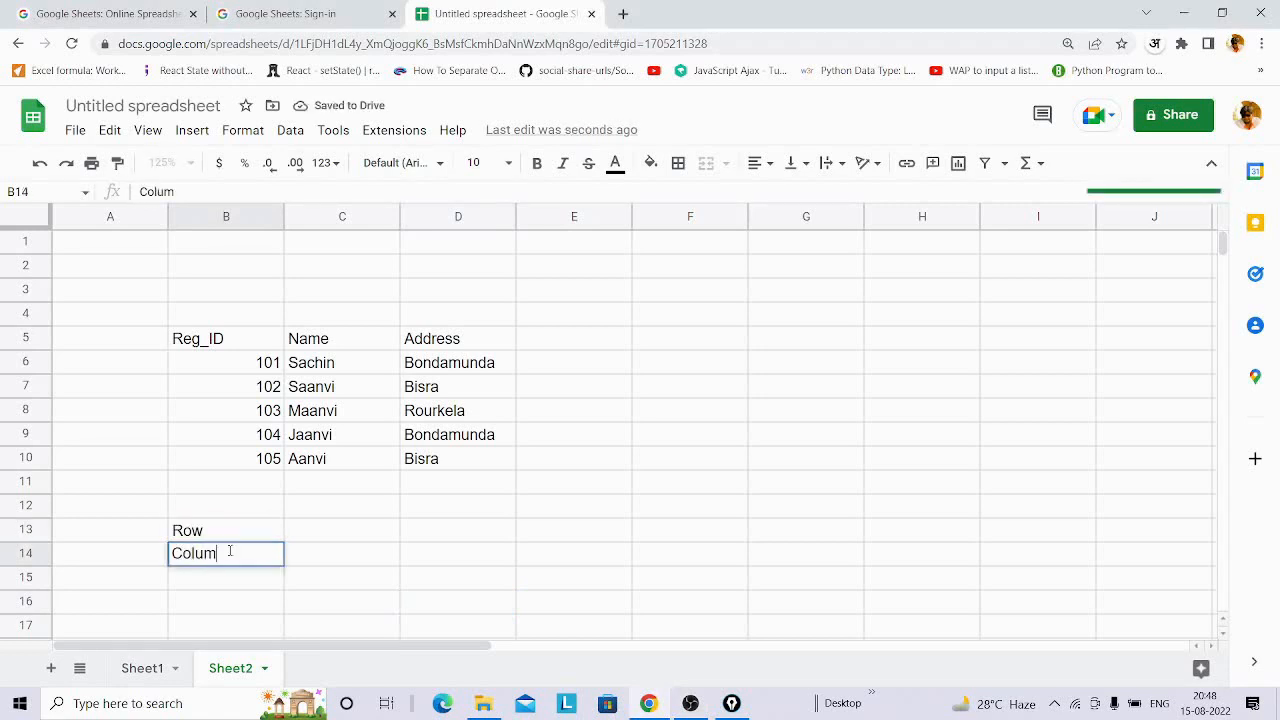
pyautogui.write('n')
pyautogui.press('Return')
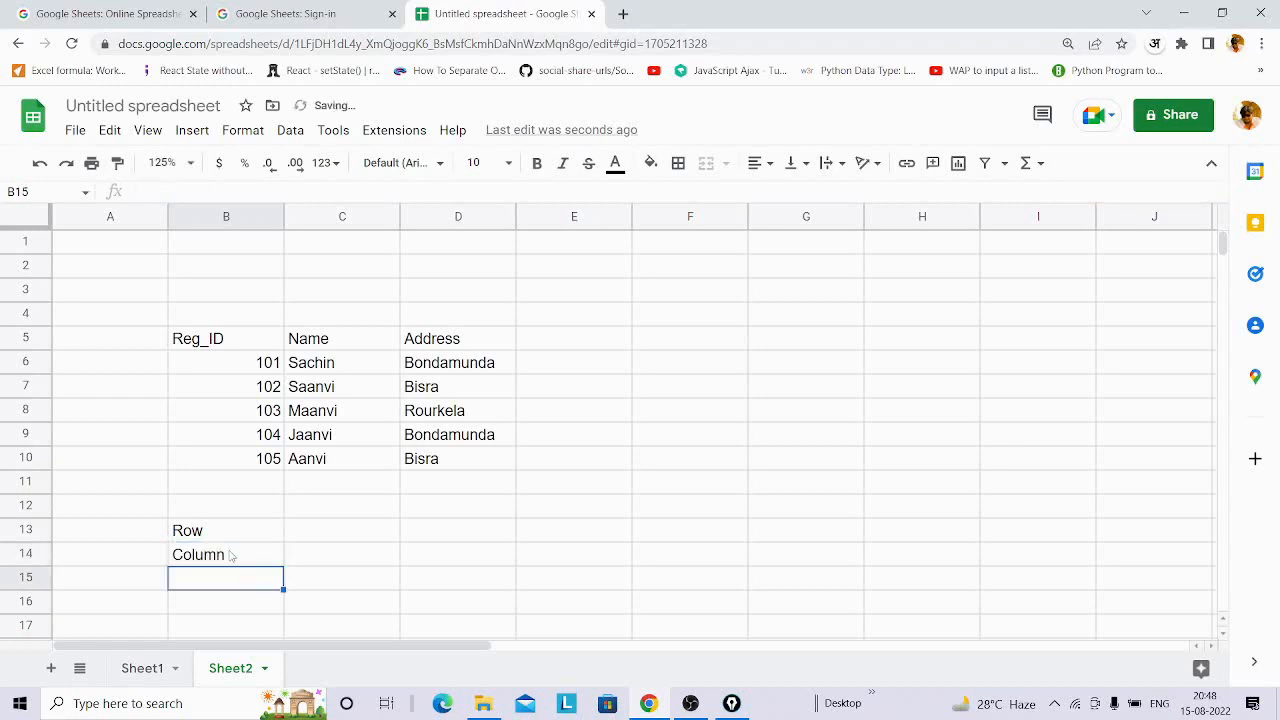
pyautogui.write('Resul')
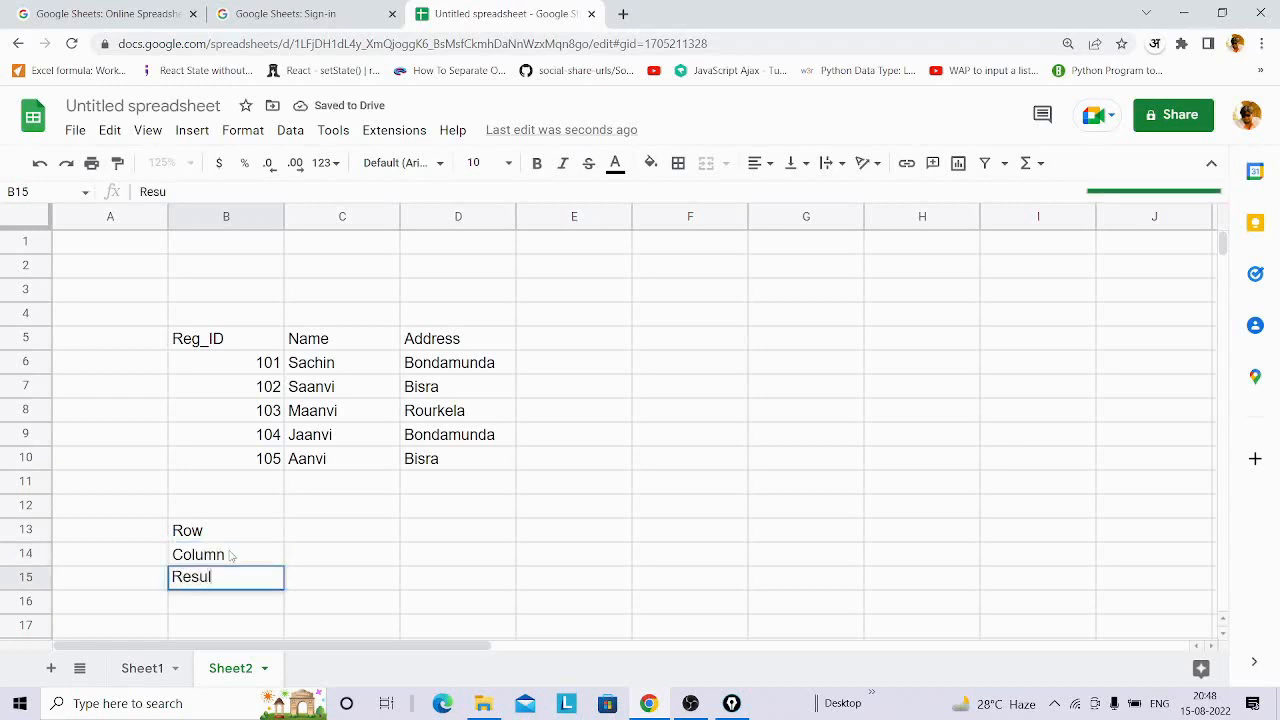
pyautogui.write('t')
pyautogui.press('Tab')
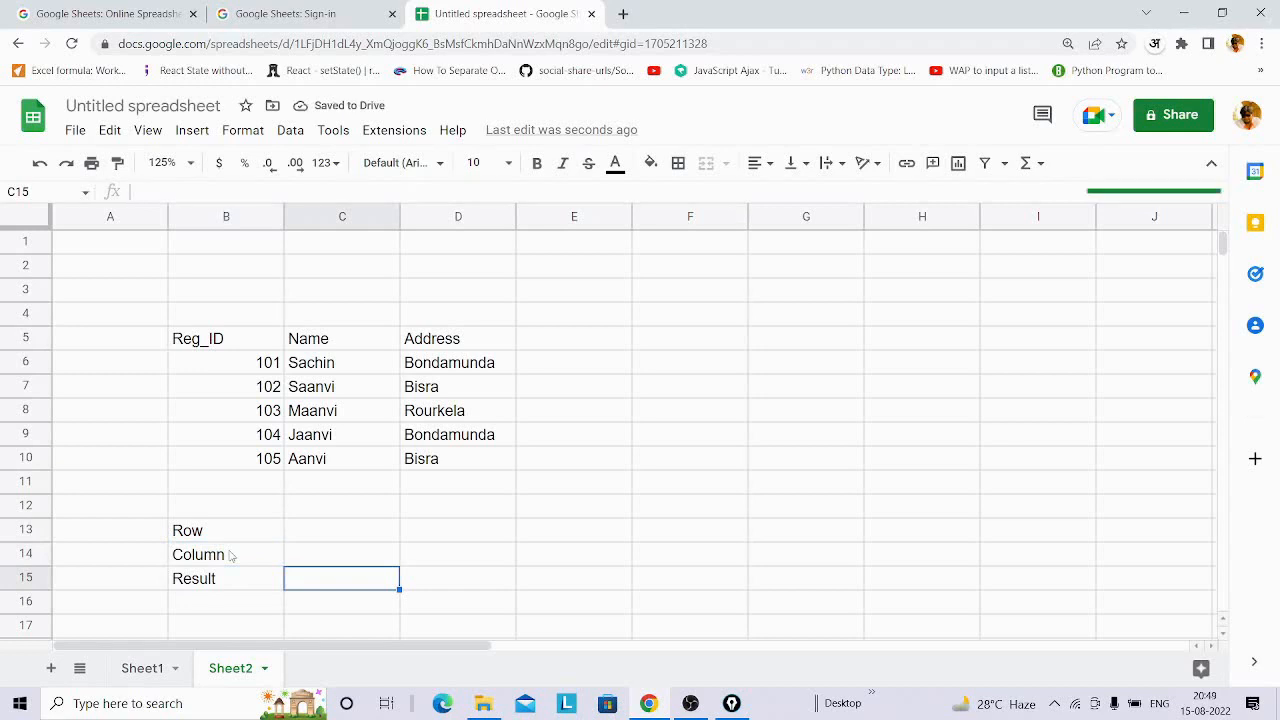
# Enter the formula =index(C6:D10,C13,C14) in cell C15 beside the Result label.
pyautogui.write('=index(')
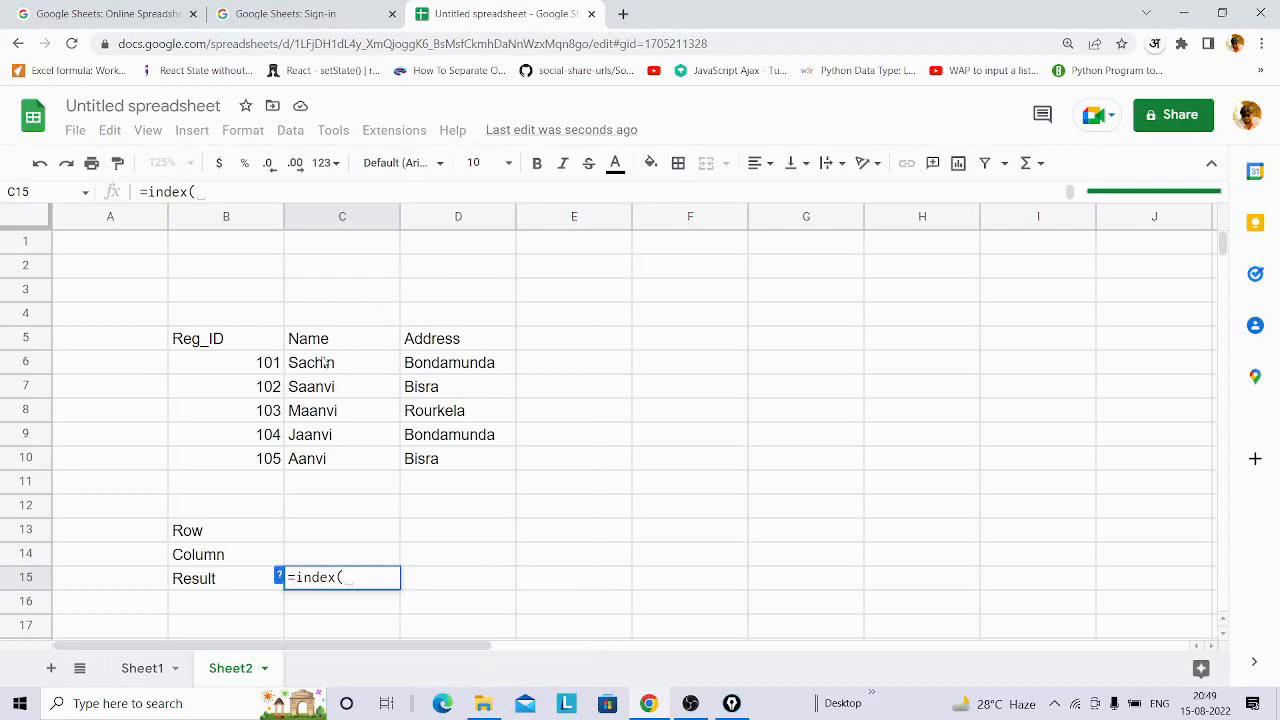
pyautogui.moveTo(326, 363); pyautogui.dragTo(462, 468)
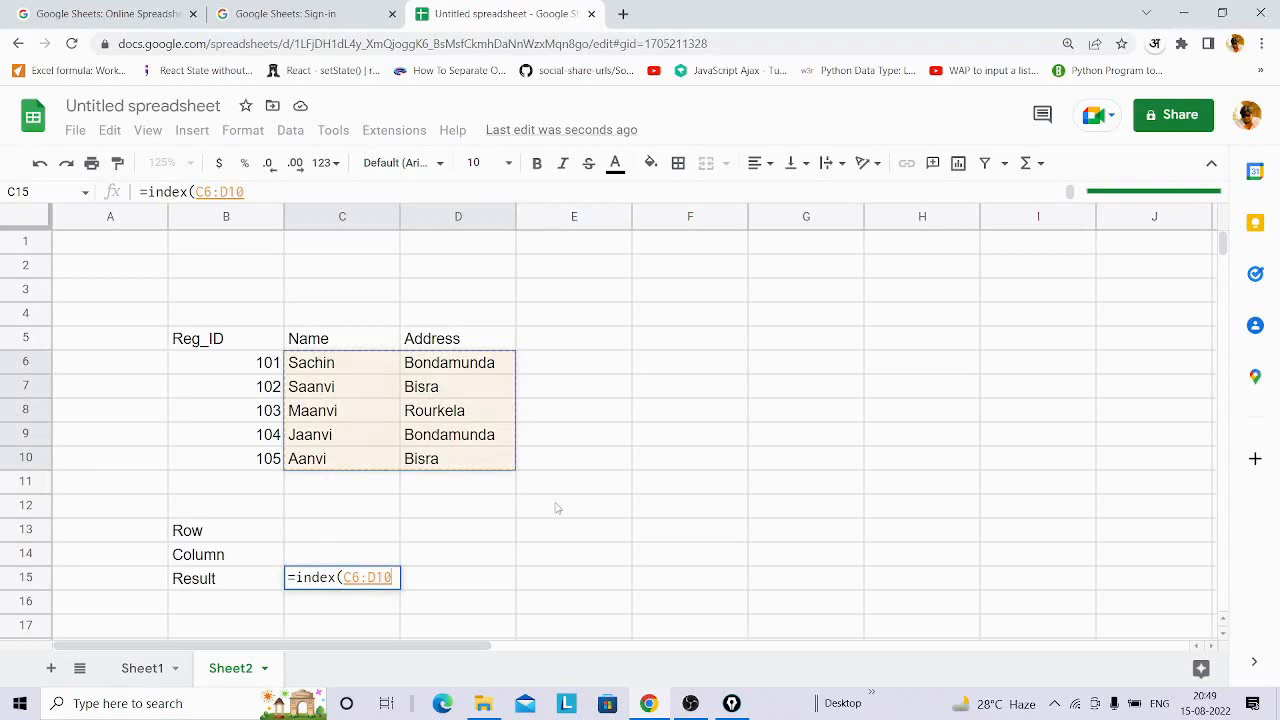
pyautogui.write(',')
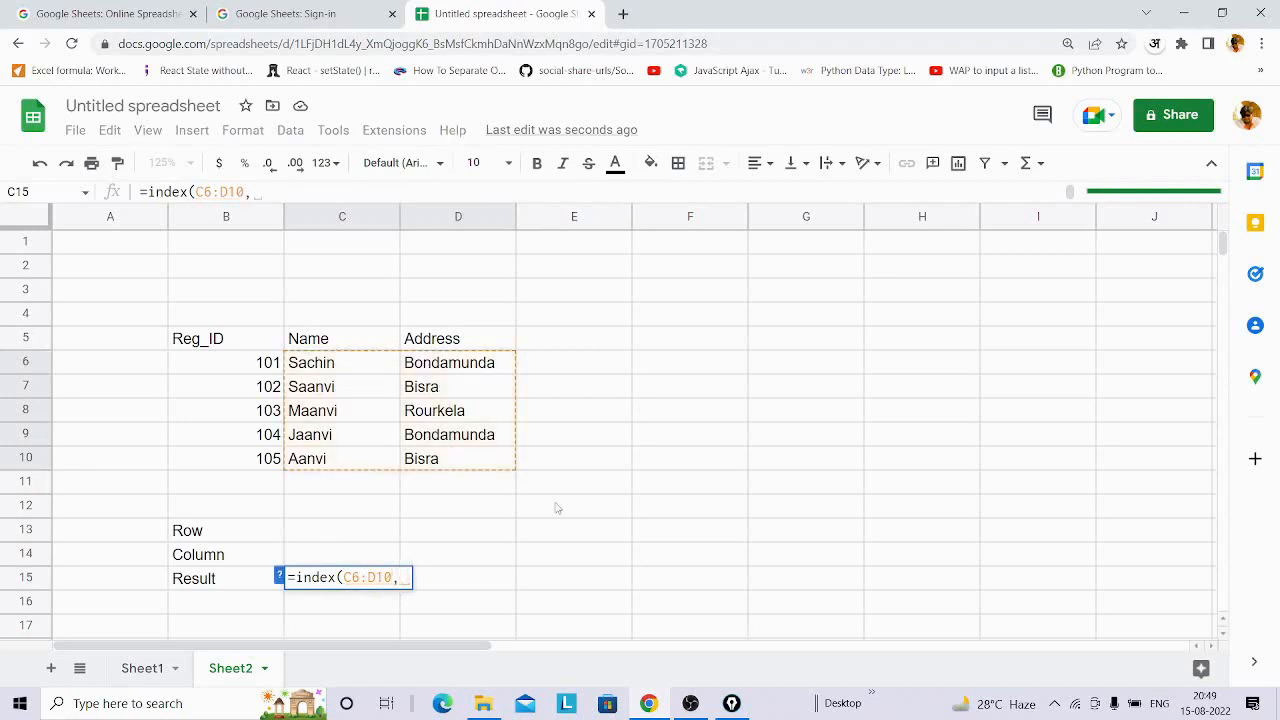
pyautogui.click(342, 536)
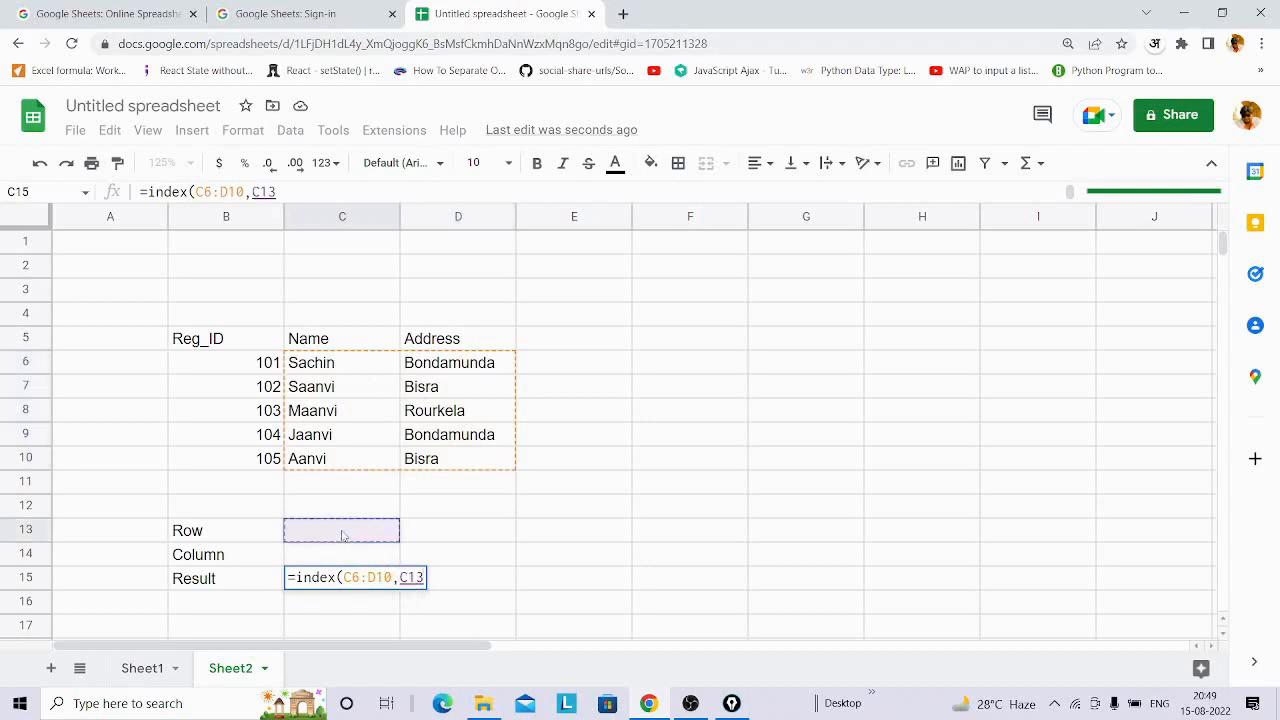
pyautogui.write(',')
pyautogui.click(340, 557)
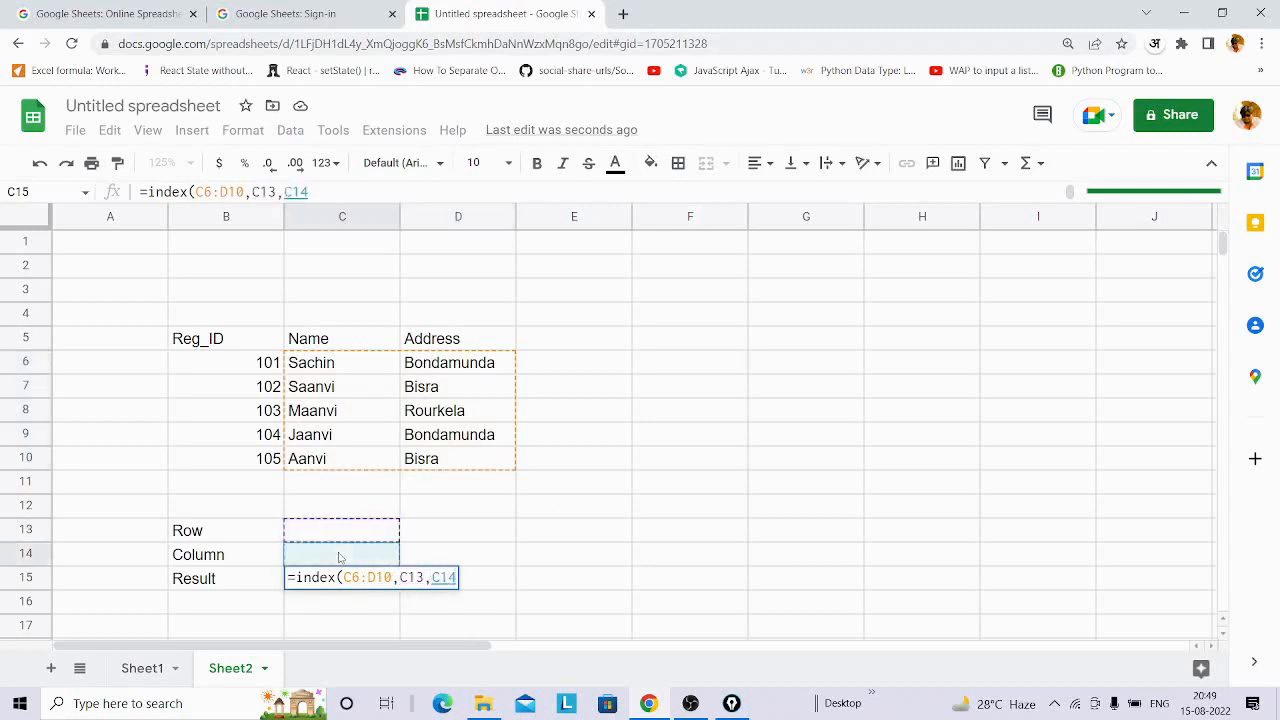
pyautogui.write(')')
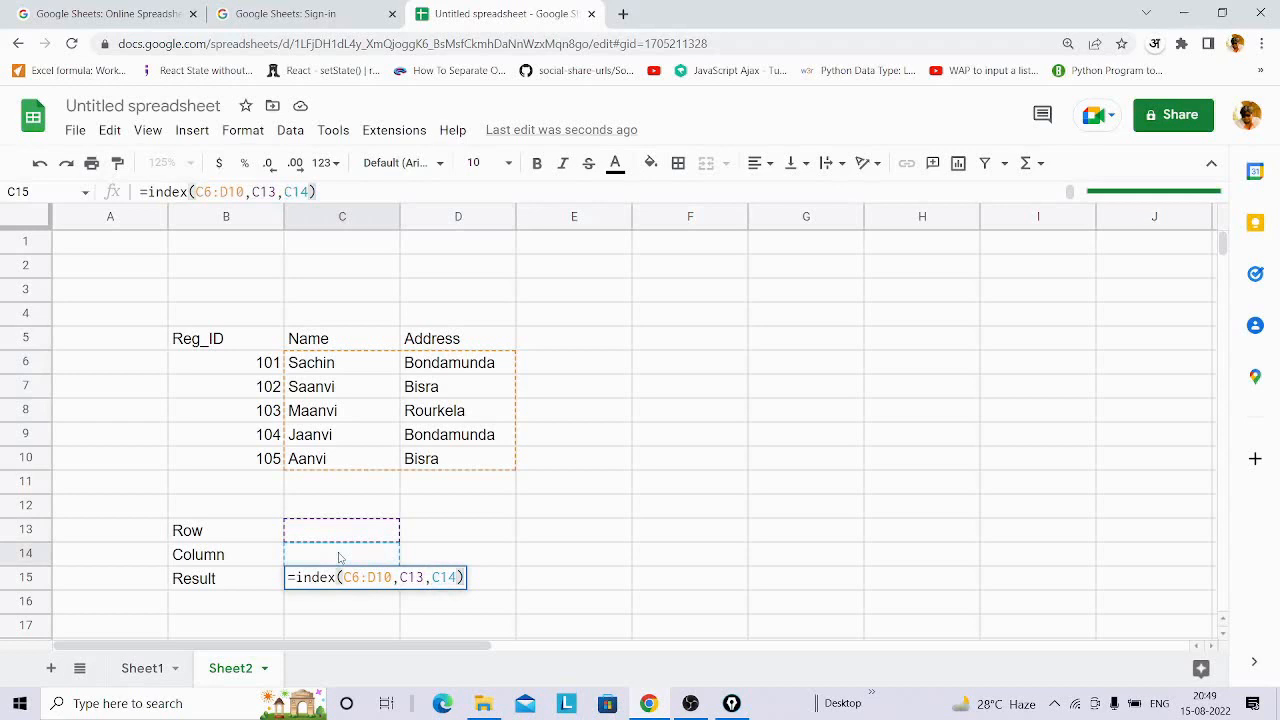
pyautogui.press('Return')
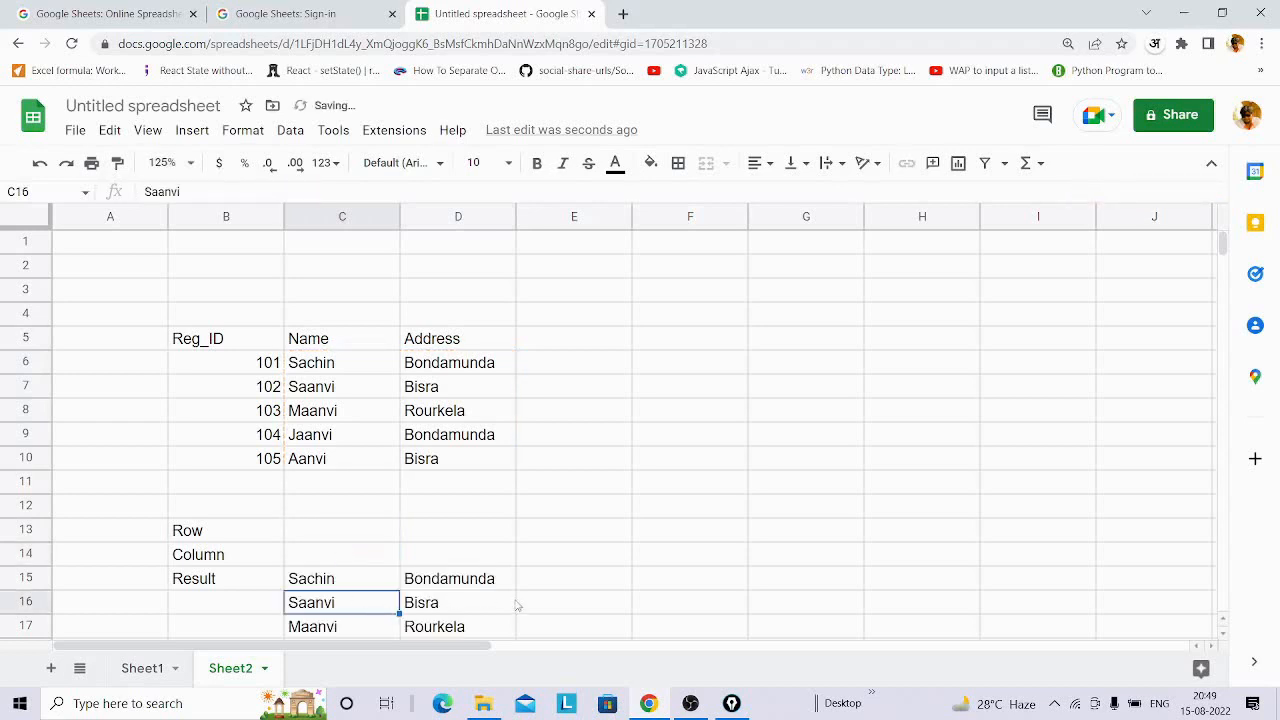
# Set the Row value in C13 to 1 and the Column value in C14 to 2 for the INDEX lookup.
pyautogui.scroll(-3, 517, 605)
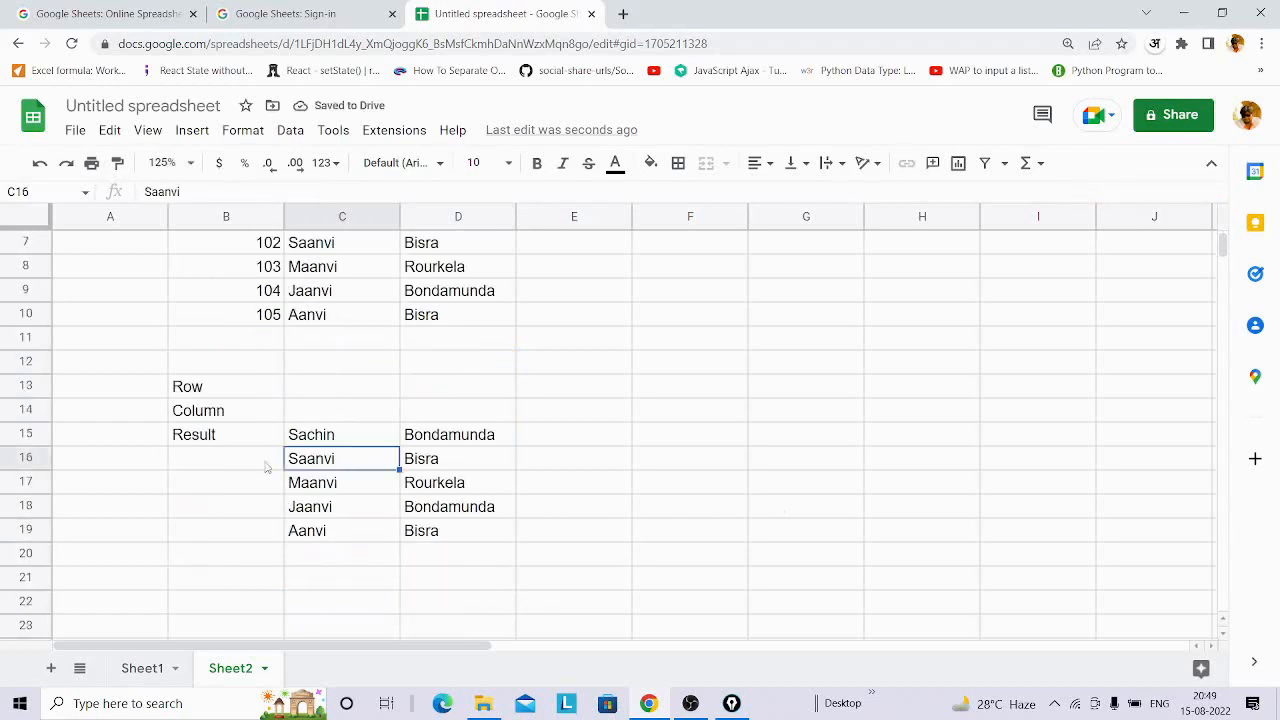
pyautogui.click(612, 510)
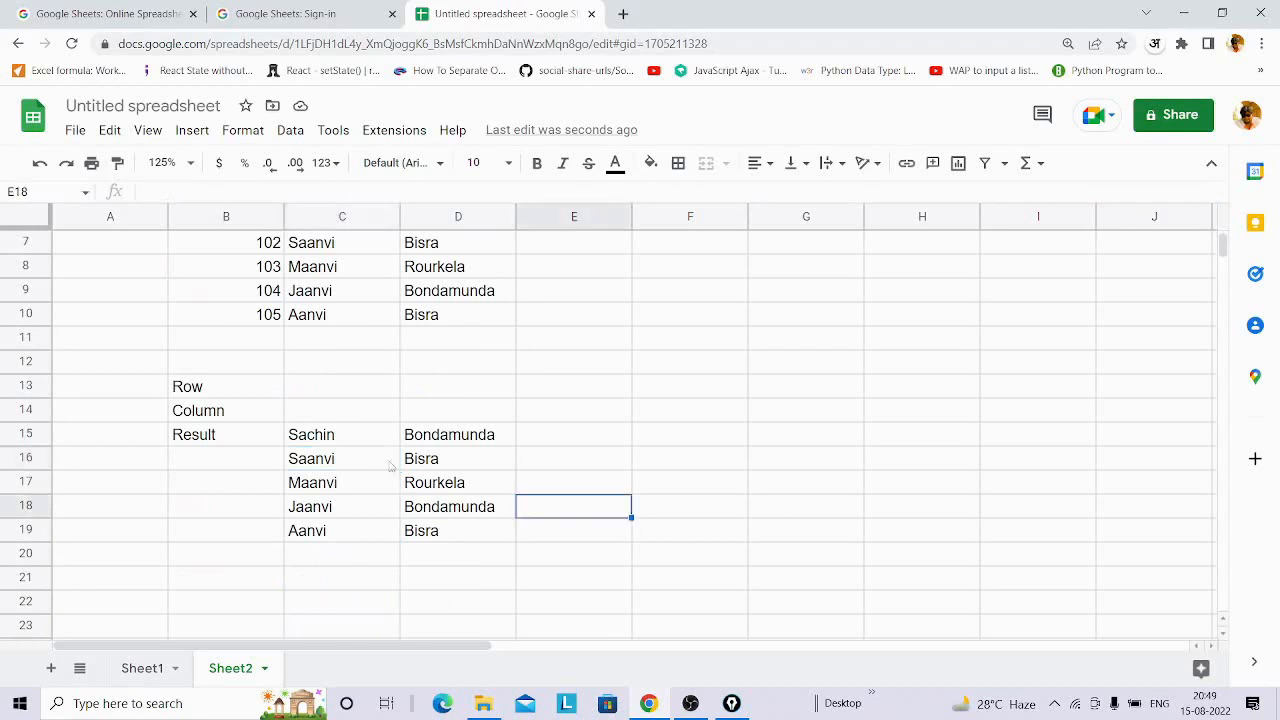
pyautogui.moveTo(318, 466); pyautogui.dragTo(461, 551)
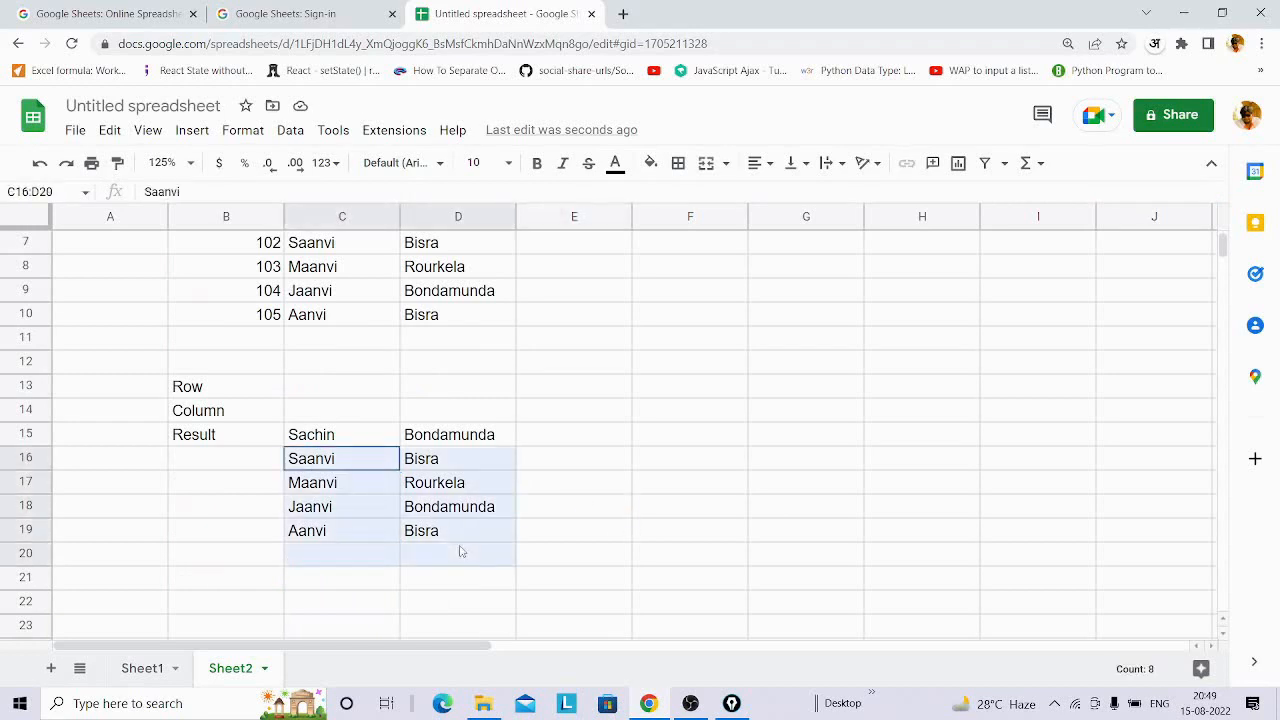
pyautogui.click(333, 391)
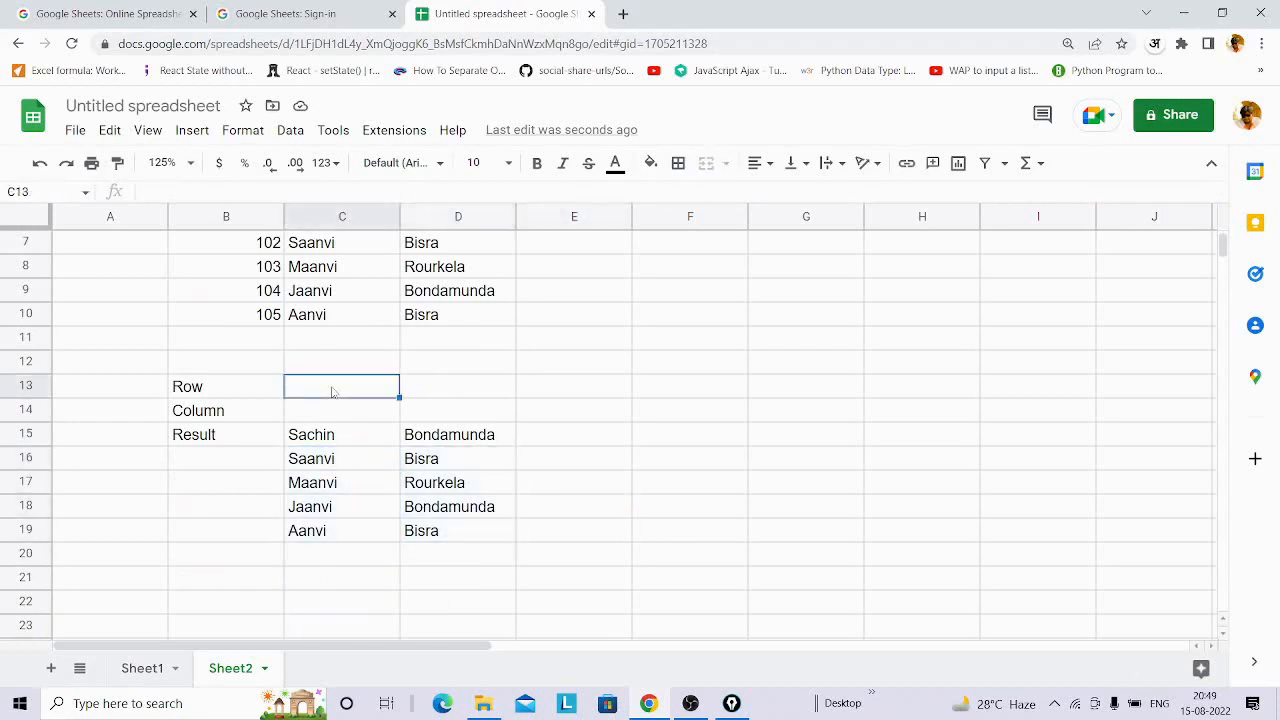
pyautogui.write('1')
pyautogui.press('Return')
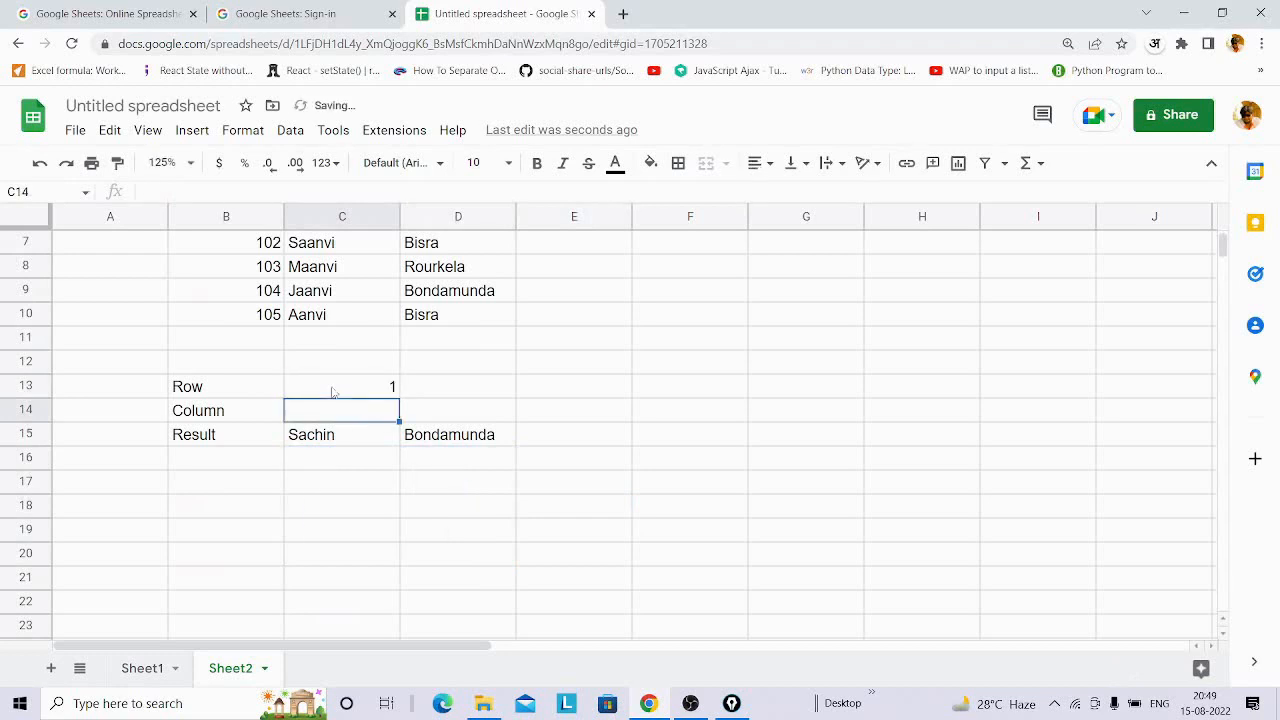
pyautogui.write('2')
pyautogui.press('Return')
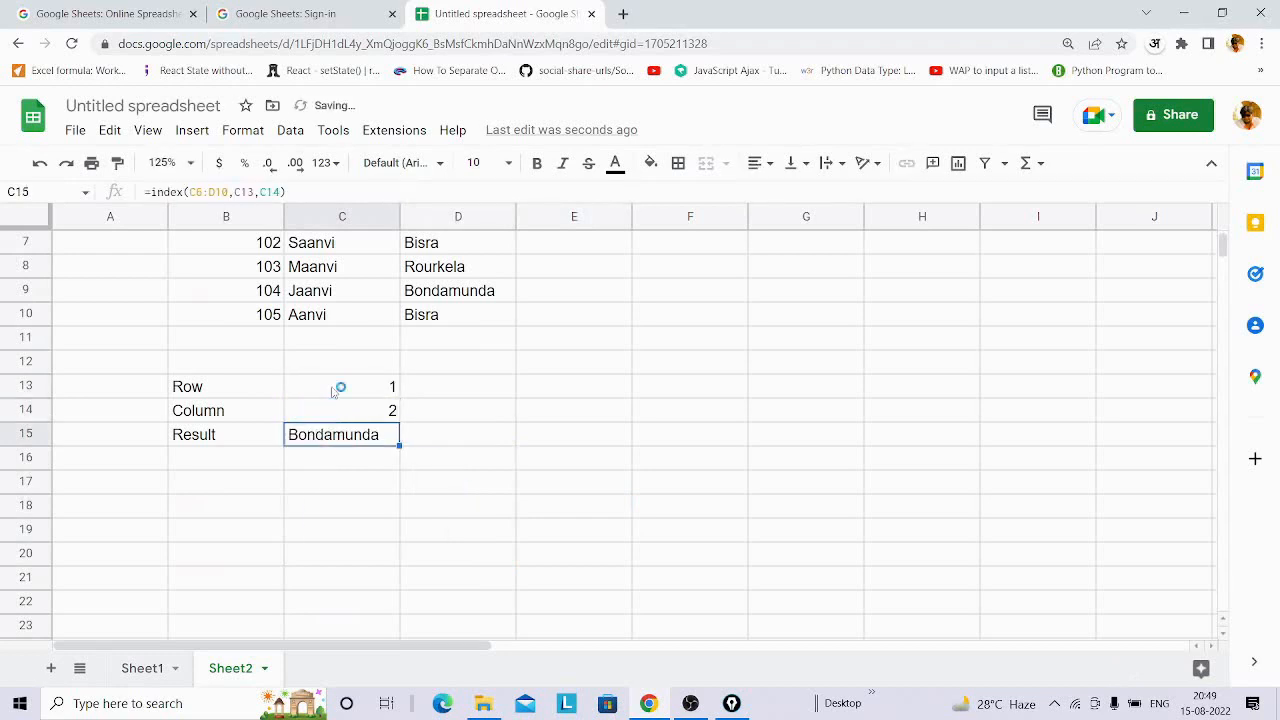
pyautogui.scroll(3, 572, 512)
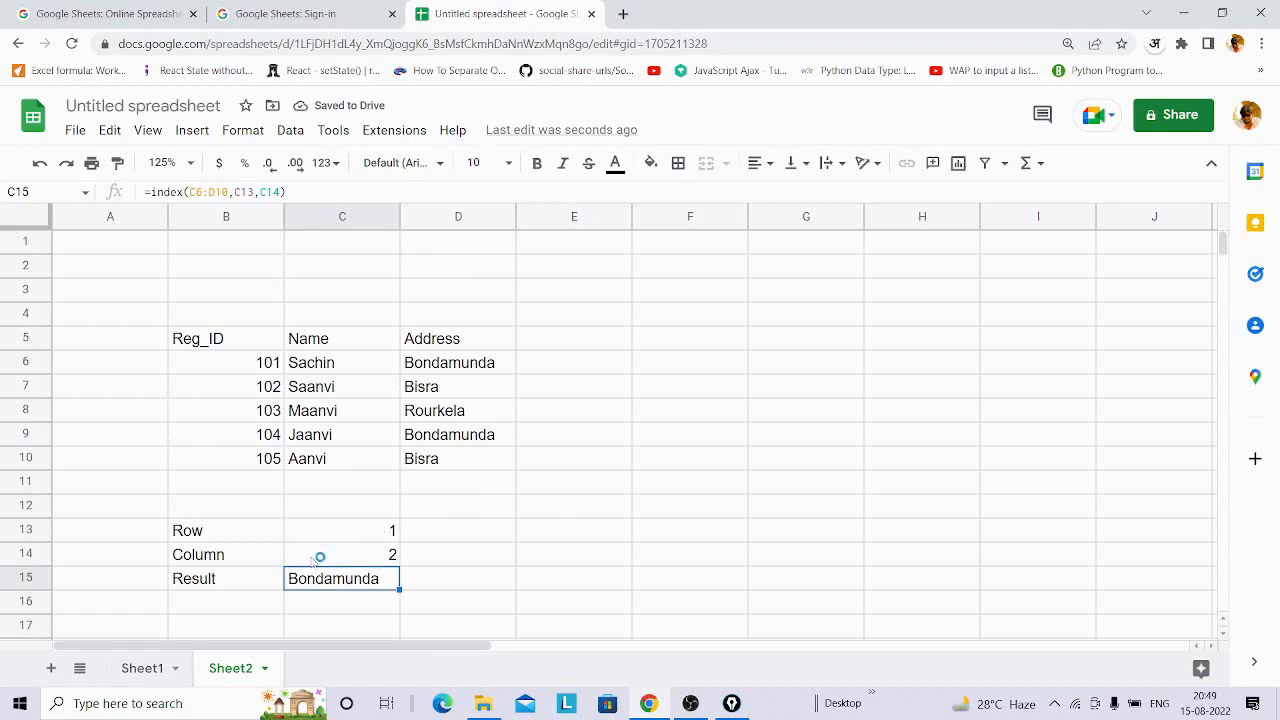
# Annotate the screen by outlining C6:D10, marking each table row with R and labelling the two columns C1 and C2.
pyautogui.click(352, 532)
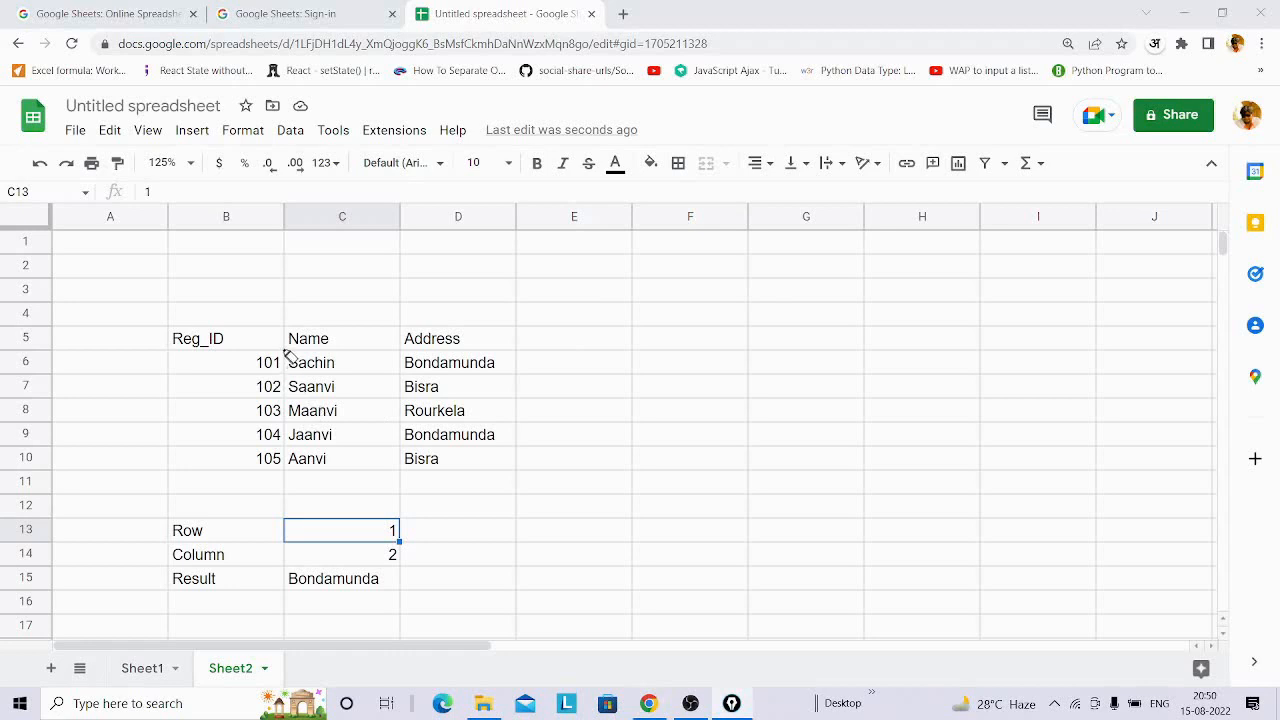
pyautogui.moveTo(289, 351)
pyautogui.mouseDown()
pyautogui.moveTo(293, 466)
pyautogui.moveTo(486, 470)
pyautogui.moveTo(517, 449)
pyautogui.moveTo(521, 364)
pyautogui.moveTo(458, 349)
pyautogui.moveTo(286, 356)
pyautogui.mouseUp()
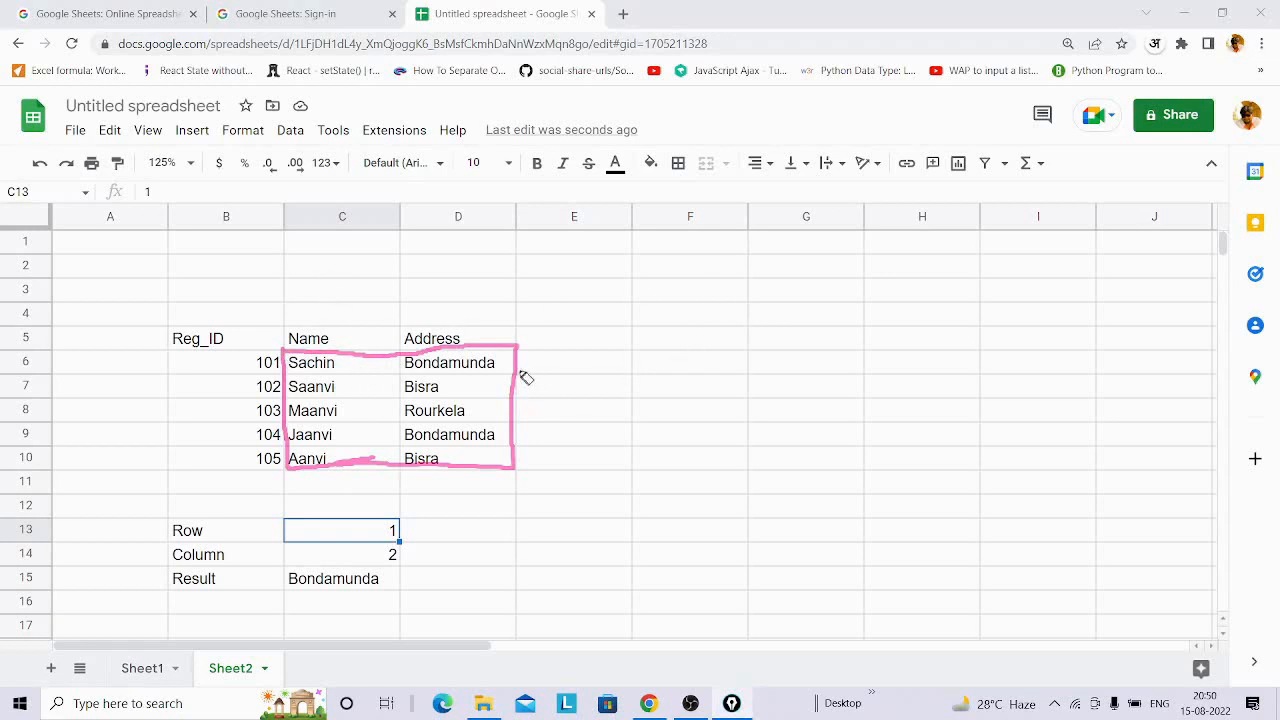
pyautogui.moveTo(515, 362)
pyautogui.mouseDown()
pyautogui.moveTo(551, 349)
pyautogui.moveTo(556, 368)
pyautogui.moveTo(531, 386)
pyautogui.mouseUp()
pyautogui.moveTo(541, 392)
pyautogui.mouseDown()
pyautogui.moveTo(543, 377)
pyautogui.moveTo(556, 391)
pyautogui.moveTo(530, 420)
pyautogui.moveTo(556, 421)
pyautogui.moveTo(530, 436)
pyautogui.moveTo(554, 443)
pyautogui.moveTo(530, 463)
pyautogui.moveTo(543, 452)
pyautogui.moveTo(556, 463)
pyautogui.mouseUp()
pyautogui.click(465, 357)
pyautogui.click(464, 387)
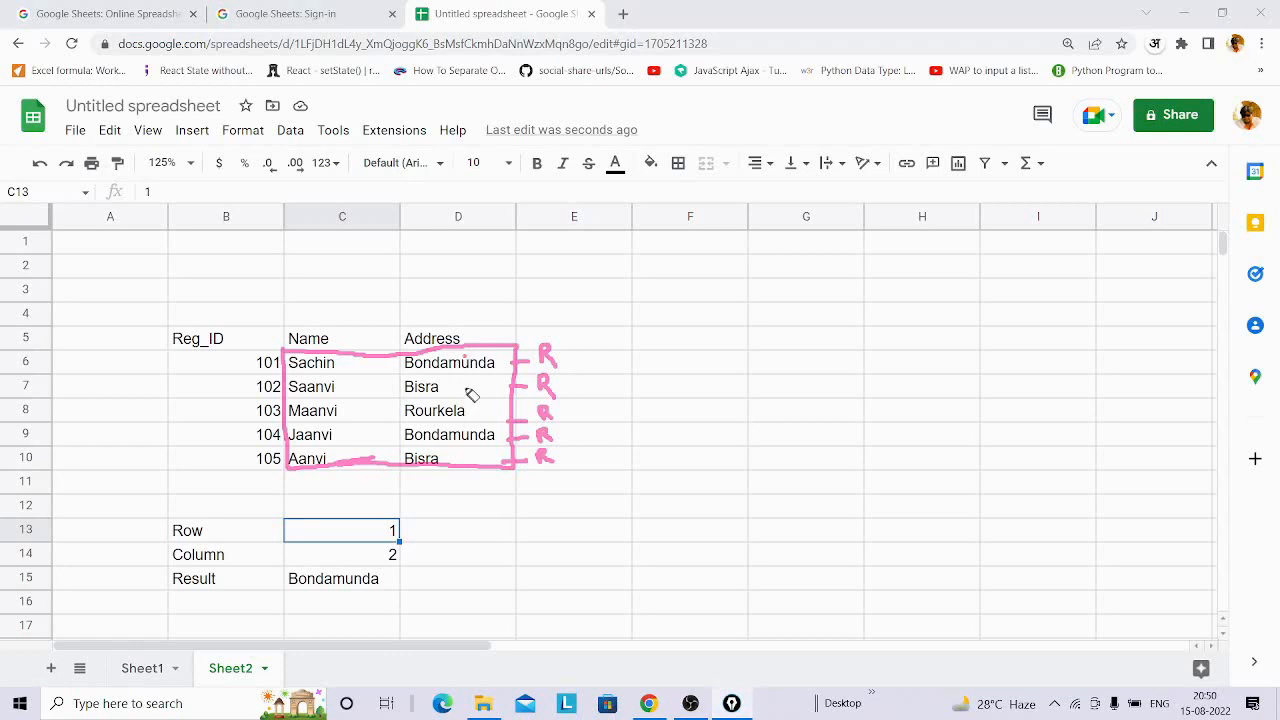
pyautogui.click(475, 411)
pyautogui.click(477, 456)
pyautogui.moveTo(322, 293)
pyautogui.mouseDown()
pyautogui.moveTo(320, 309)
pyautogui.moveTo(344, 306)
pyautogui.mouseUp()
pyautogui.moveTo(432, 284); pyautogui.dragTo(466, 300)
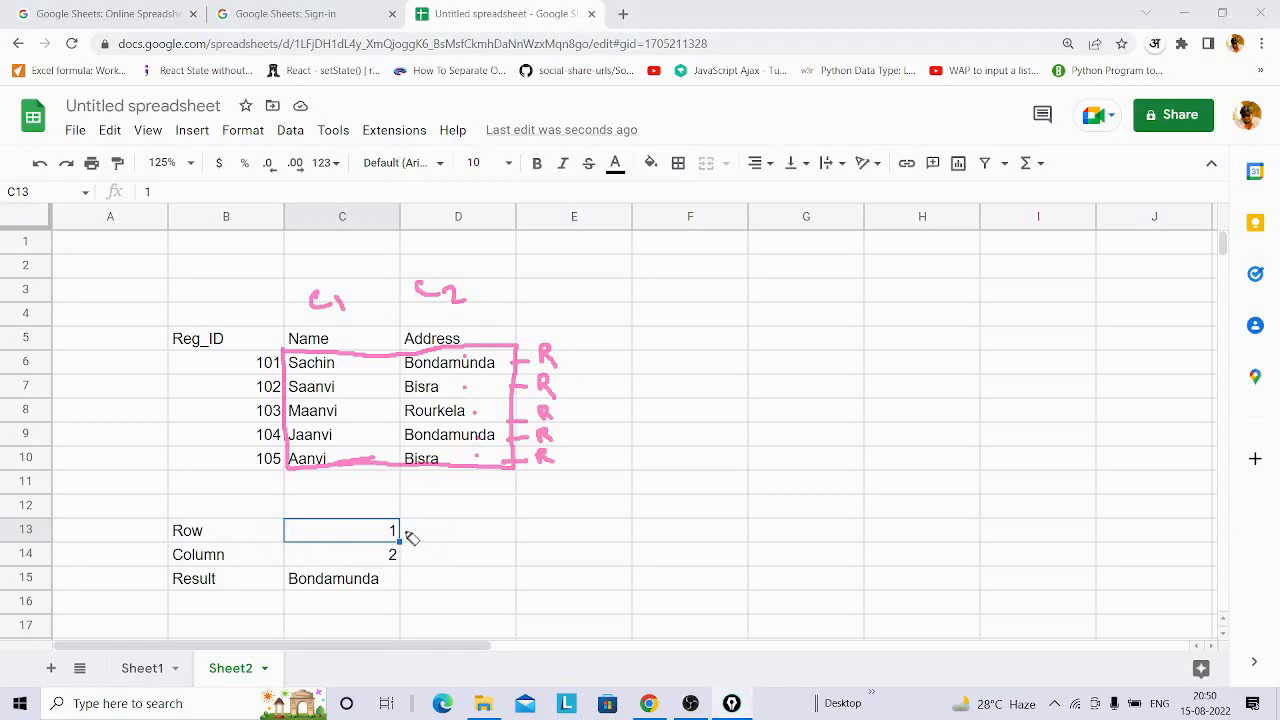
# Mark the row 1 and column 2 inputs, circle the matching address in D6 and tick the result in C15.
pyautogui.moveTo(398, 531)
pyautogui.mouseDown()
pyautogui.moveTo(412, 531)
pyautogui.moveTo(409, 555)
pyautogui.mouseUp()
pyautogui.moveTo(218, 363); pyautogui.dragTo(238, 363)
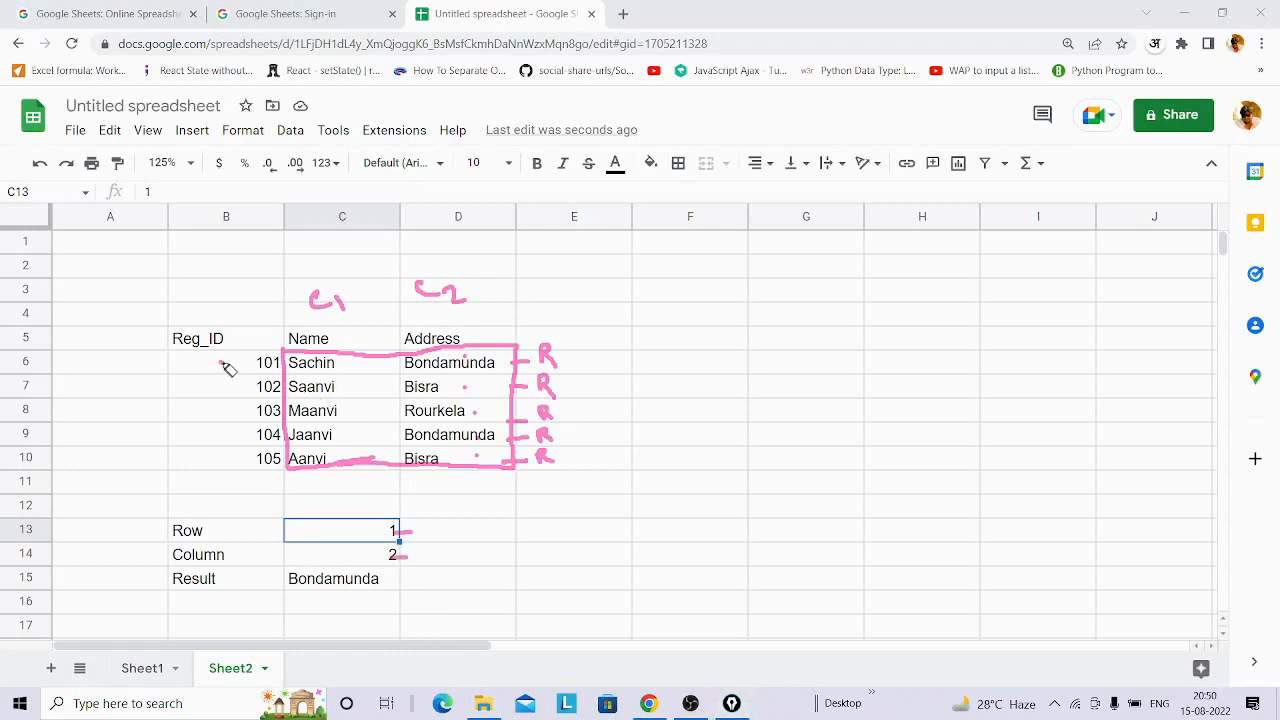
pyautogui.moveTo(405, 380)
pyautogui.mouseDown()
pyautogui.moveTo(508, 384)
pyautogui.moveTo(458, 342)
pyautogui.moveTo(434, 350)
pyautogui.mouseUp()
pyautogui.moveTo(372, 593); pyautogui.dragTo(408, 578)
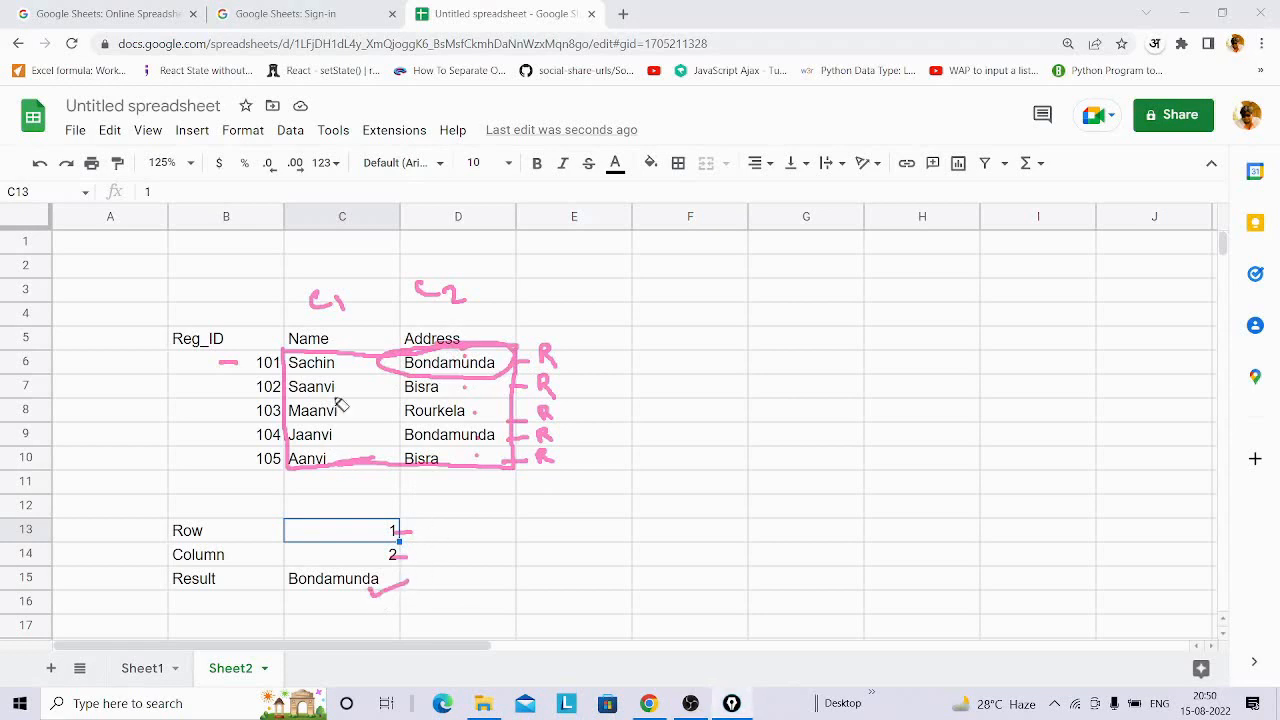
# Circle the name in C8, note 3 and 1 beside the Row and Column values, and clear all the annotations.
pyautogui.moveTo(350, 402)
pyautogui.mouseDown()
pyautogui.moveTo(283, 412)
pyautogui.moveTo(352, 424)
pyautogui.moveTo(348, 400)
pyautogui.mouseUp()
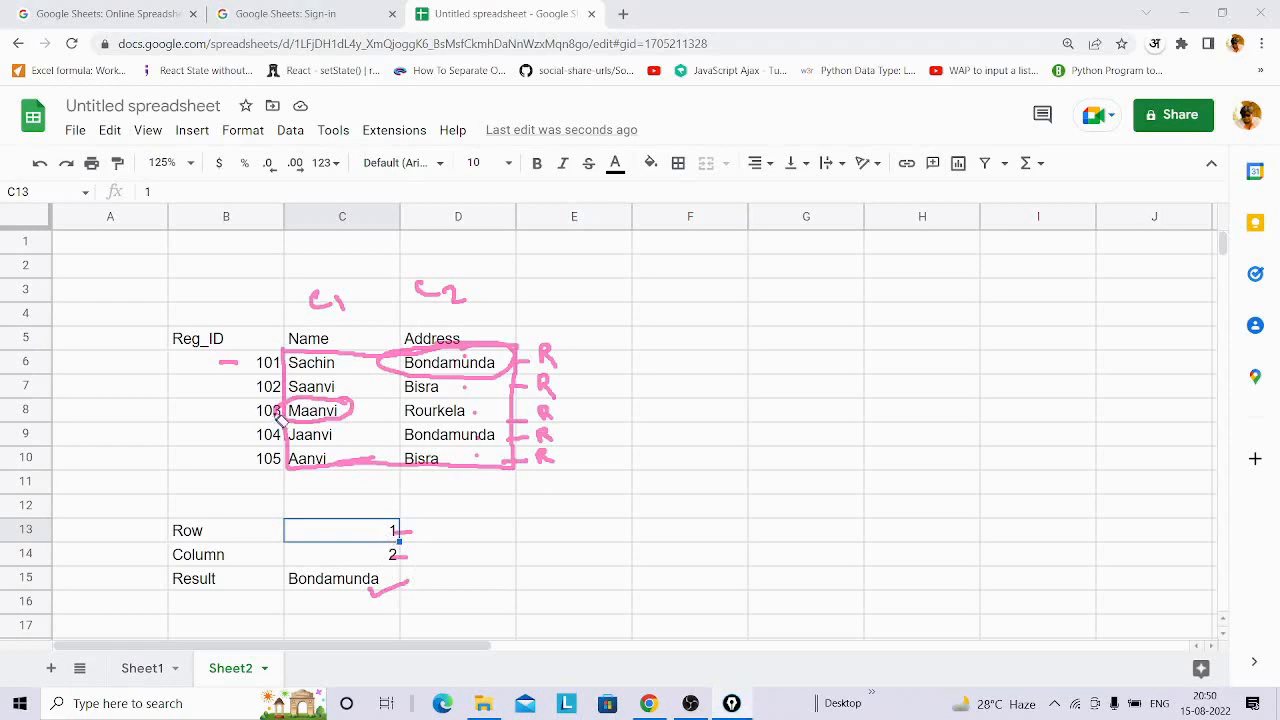
pyautogui.moveTo(216, 410)
pyautogui.mouseDown()
pyautogui.moveTo(230, 410)
pyautogui.moveTo(176, 426)
pyautogui.mouseUp()
pyautogui.moveTo(425, 521); pyautogui.dragTo(440, 563)
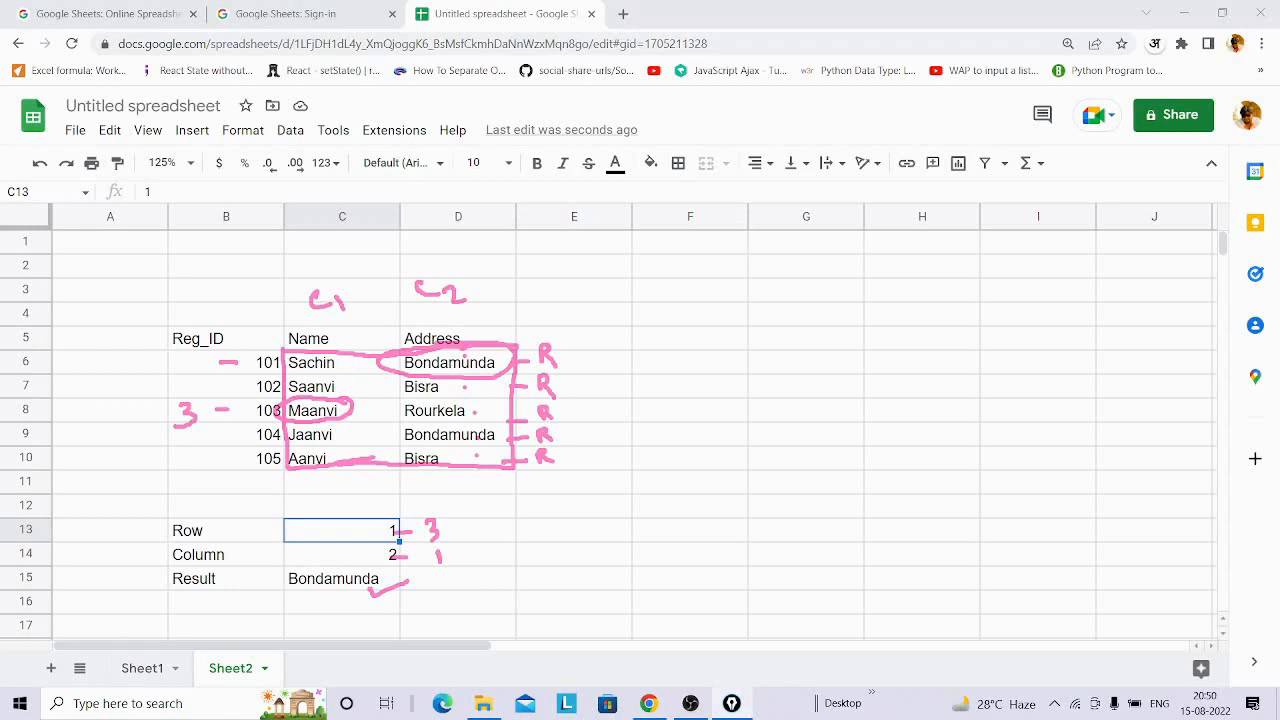
pyautogui.hotkey('ctrl', 'shift', '7')
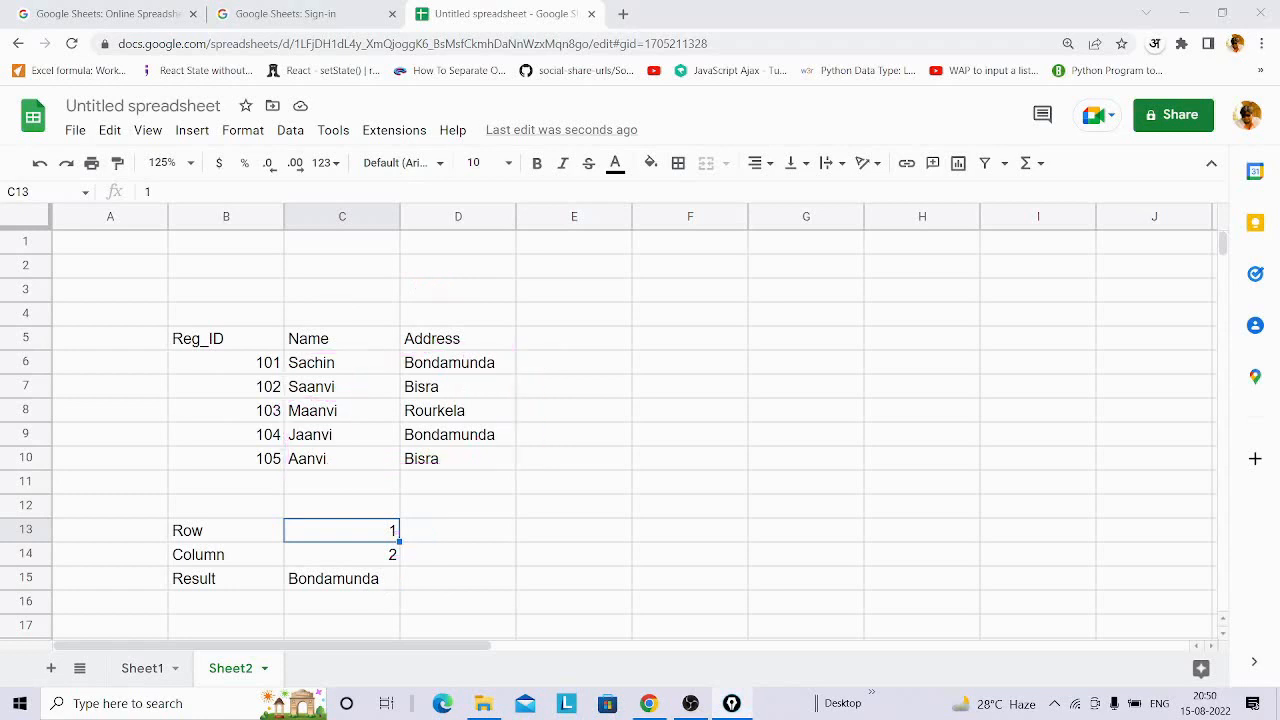
# Set the Row value in C13 to 3 and the Column value in C14 to 1.
pyautogui.click(366, 558)
pyautogui.click(364, 538)
pyautogui.write('3')
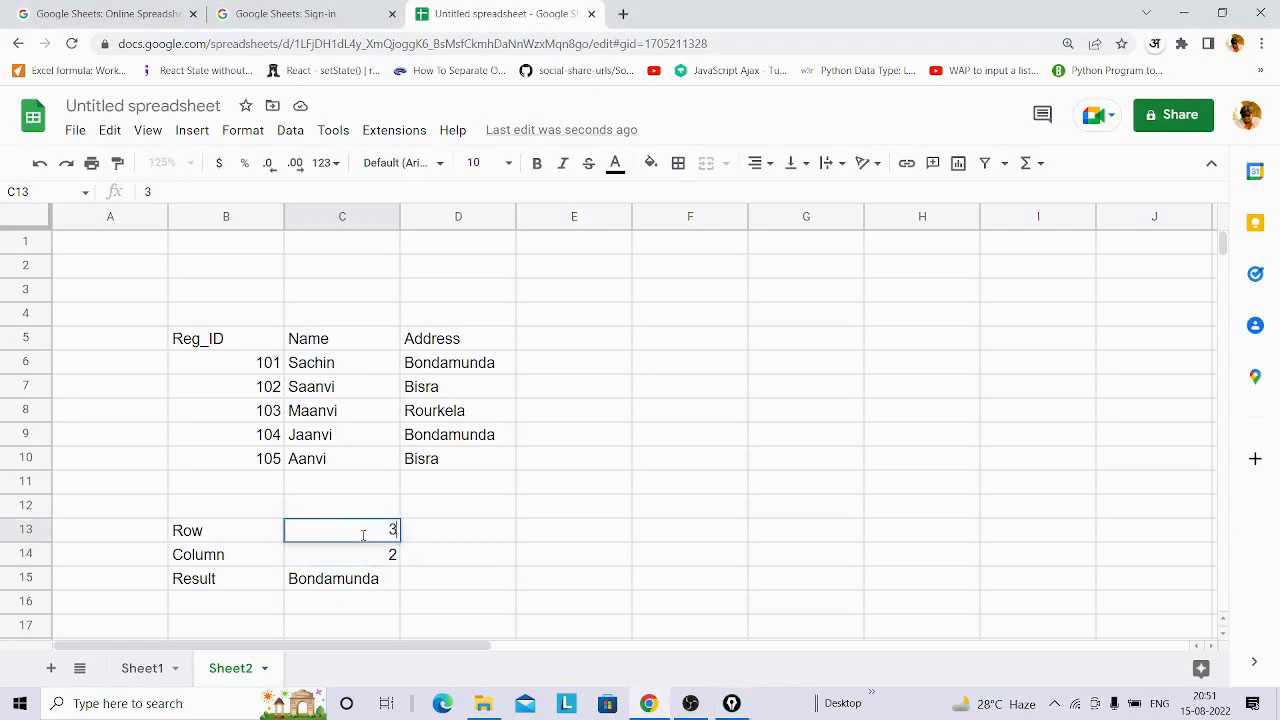
pyautogui.press('Return')
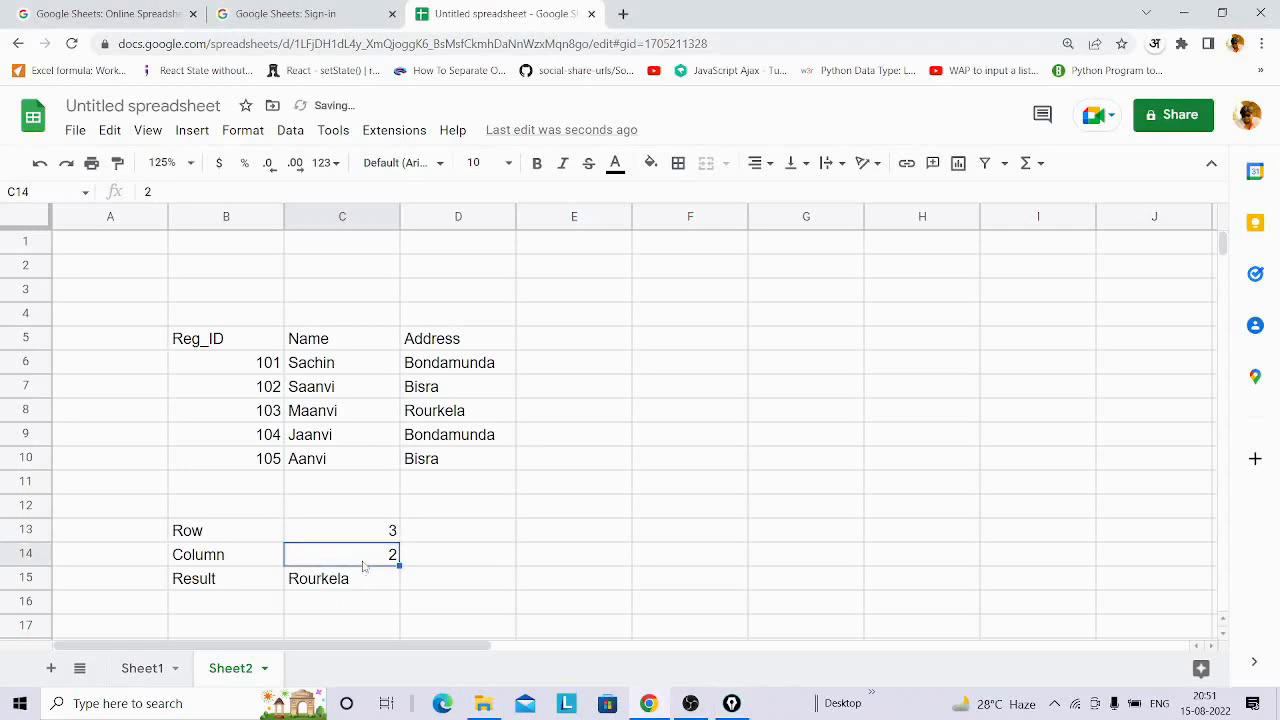
pyautogui.write('1')
pyautogui.press('Return')
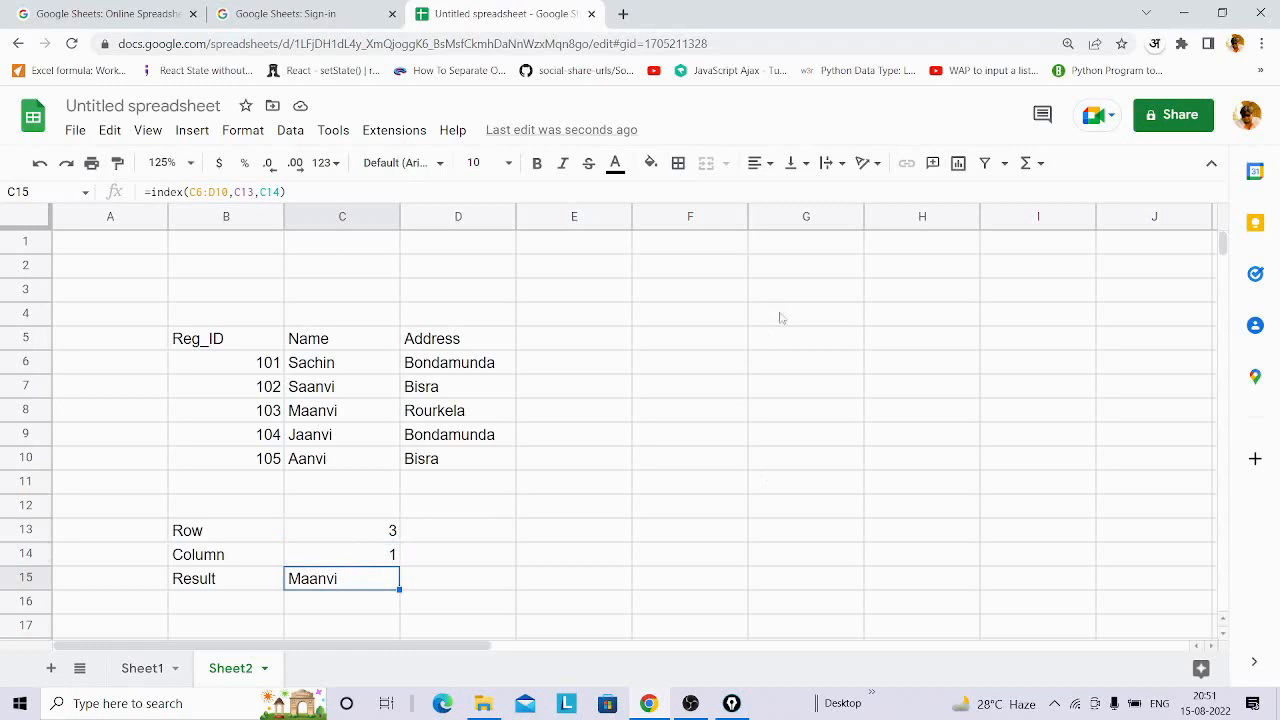
# Enter the labels Reg_ID, Name and Address in cells E13 through E15.
pyautogui.click(608, 535)
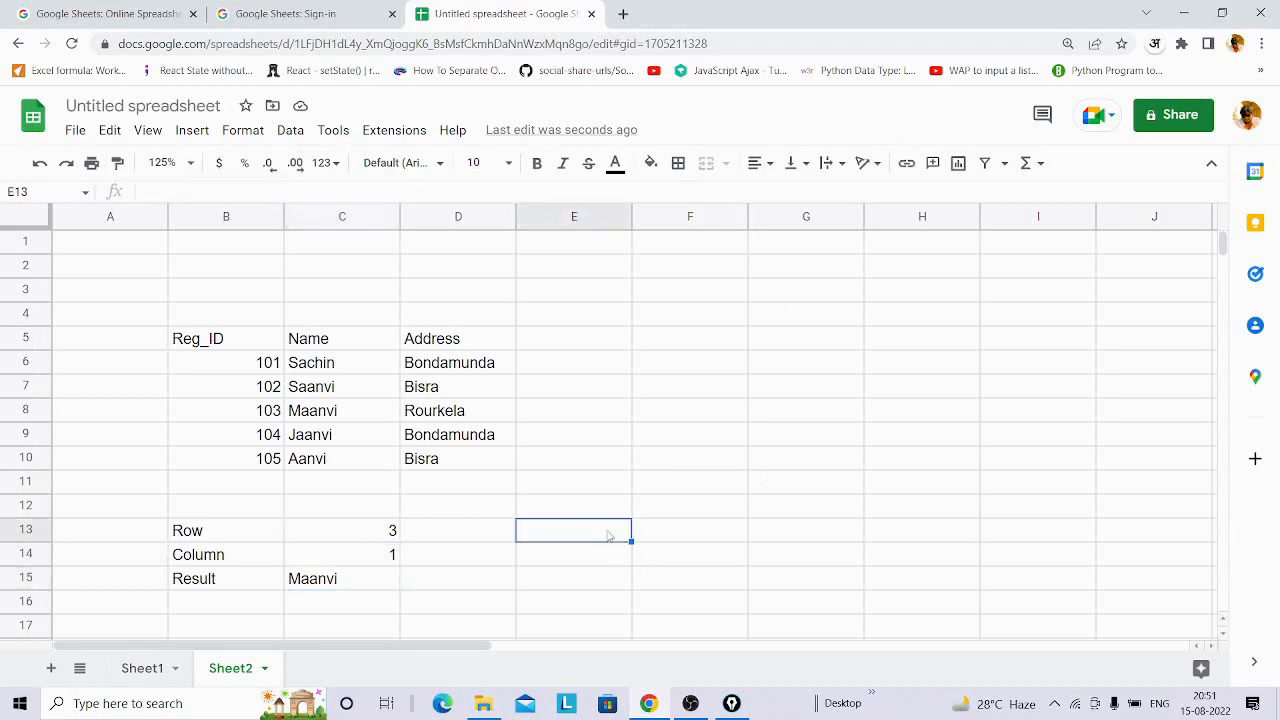
pyautogui.write('Reg')
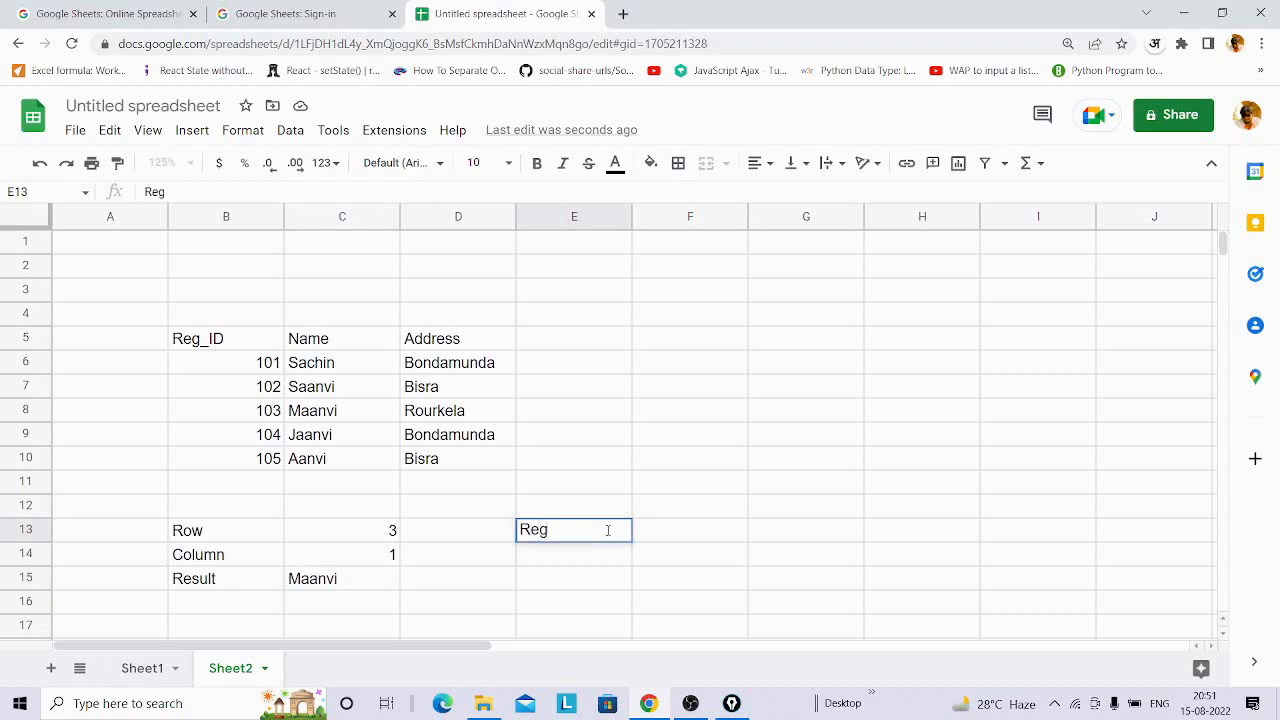
pyautogui.write('_ID')
pyautogui.press('Return')
pyautogui.write('Name')
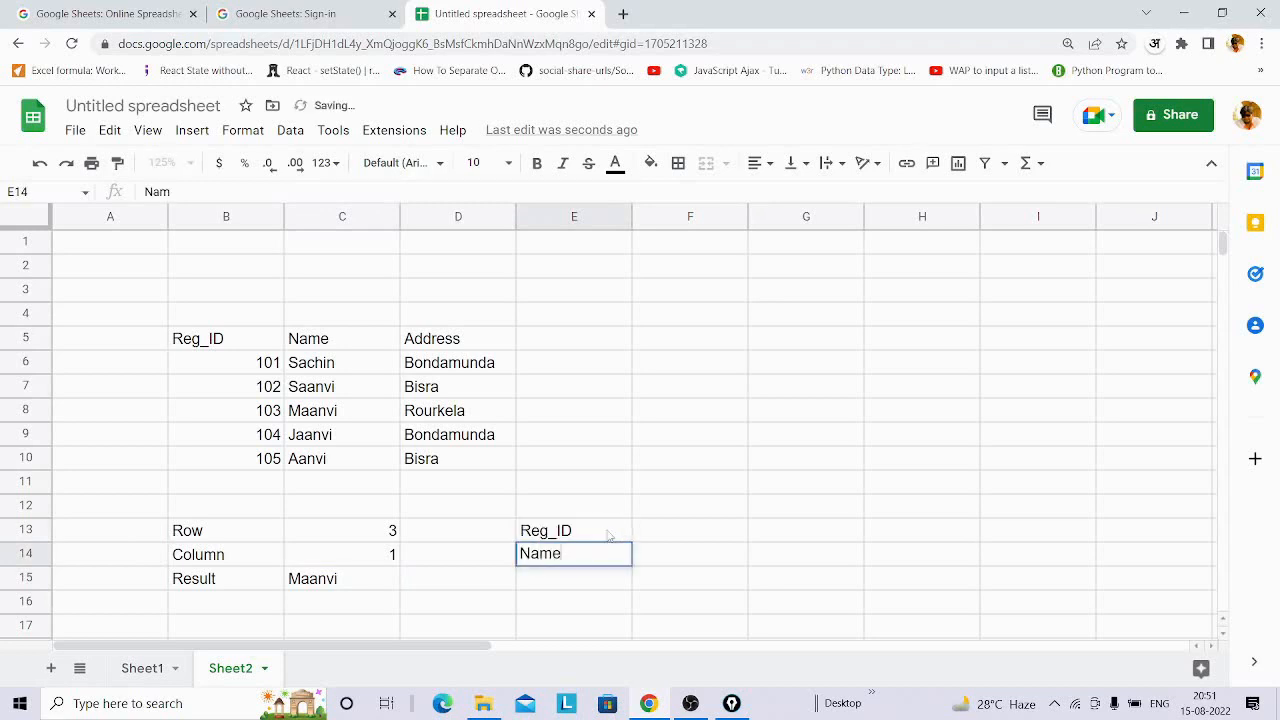
pyautogui.press('Return')
pyautogui.write('A')
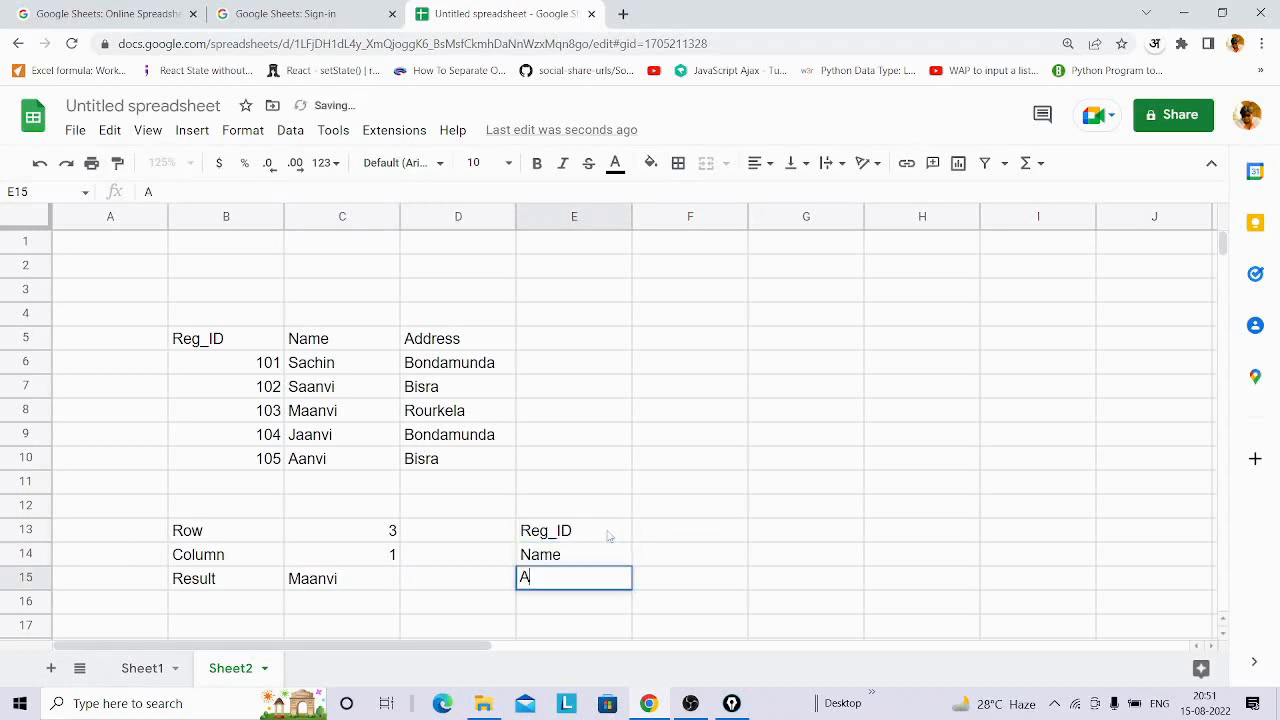
pyautogui.write('ddress')
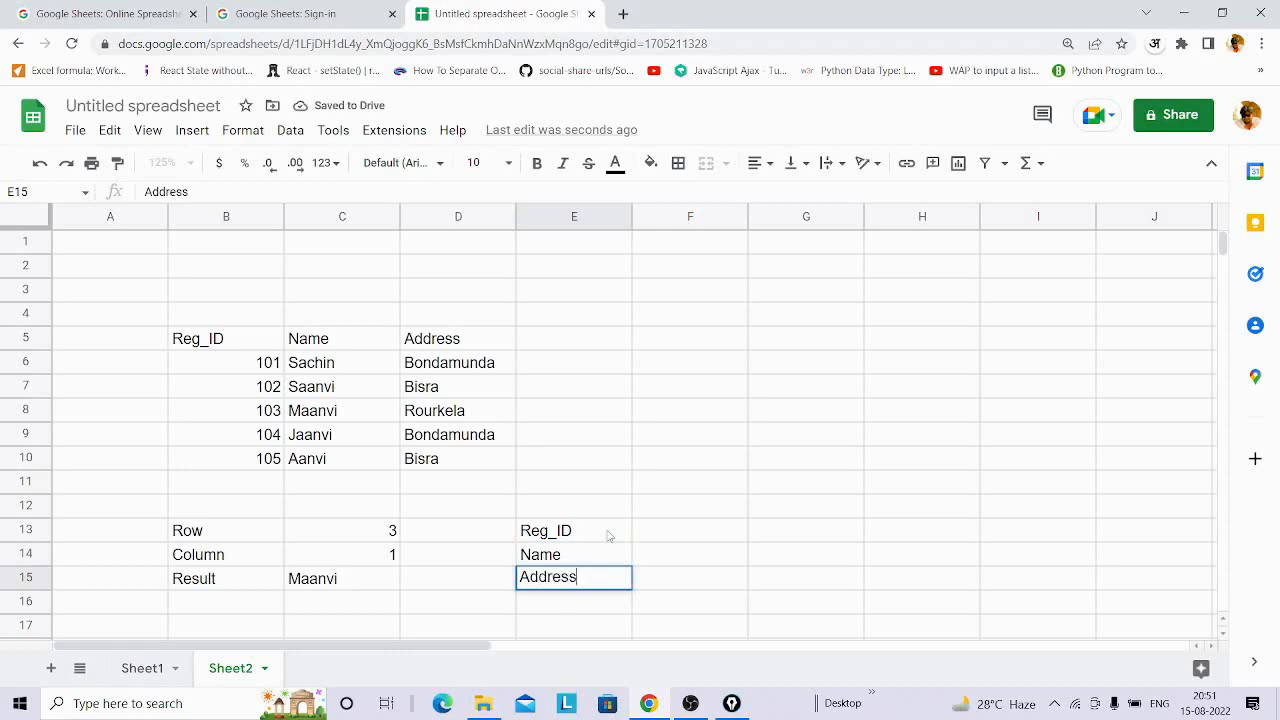
# Enter 102 as the Reg_ID lookup value in F13.
pyautogui.press('Tab')
pyautogui.press('Up')
pyautogui.press('Up')
pyautogui.write('102')
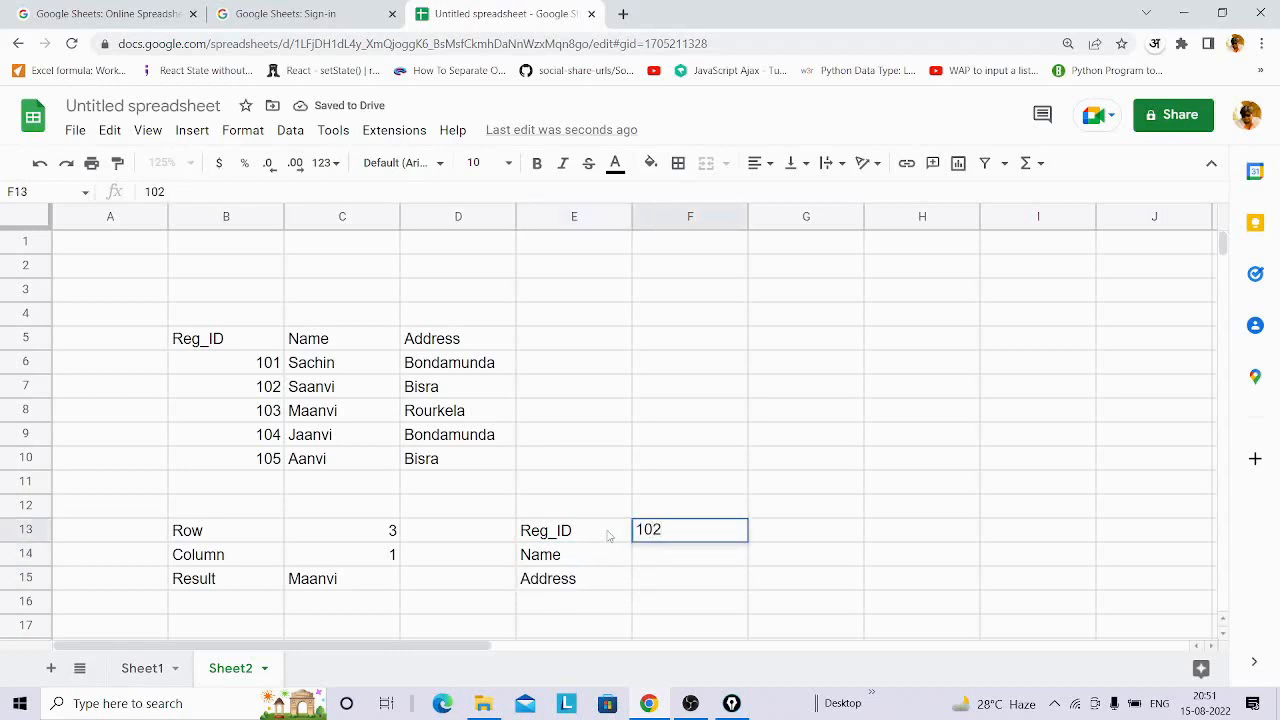
pyautogui.press('Return')
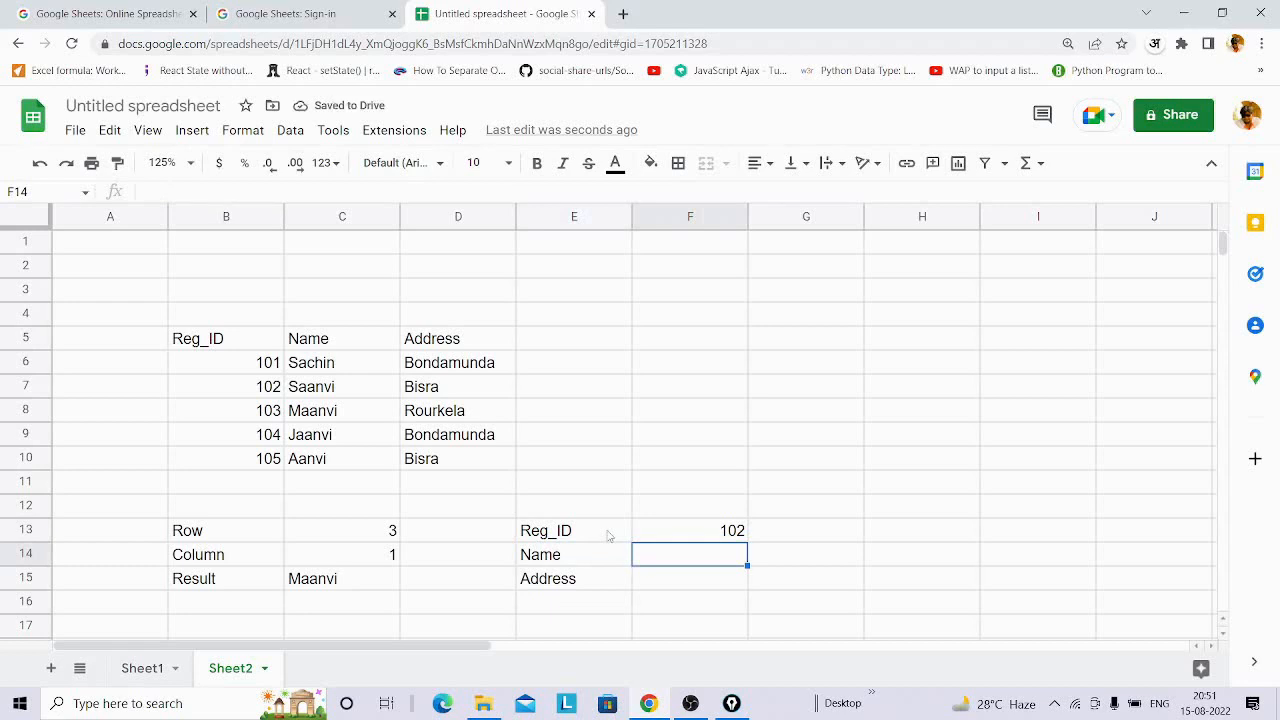
# Start an INDEX formula in F14 with the absolute range $C$6:$D$10 as its reference.
pyautogui.write('=')
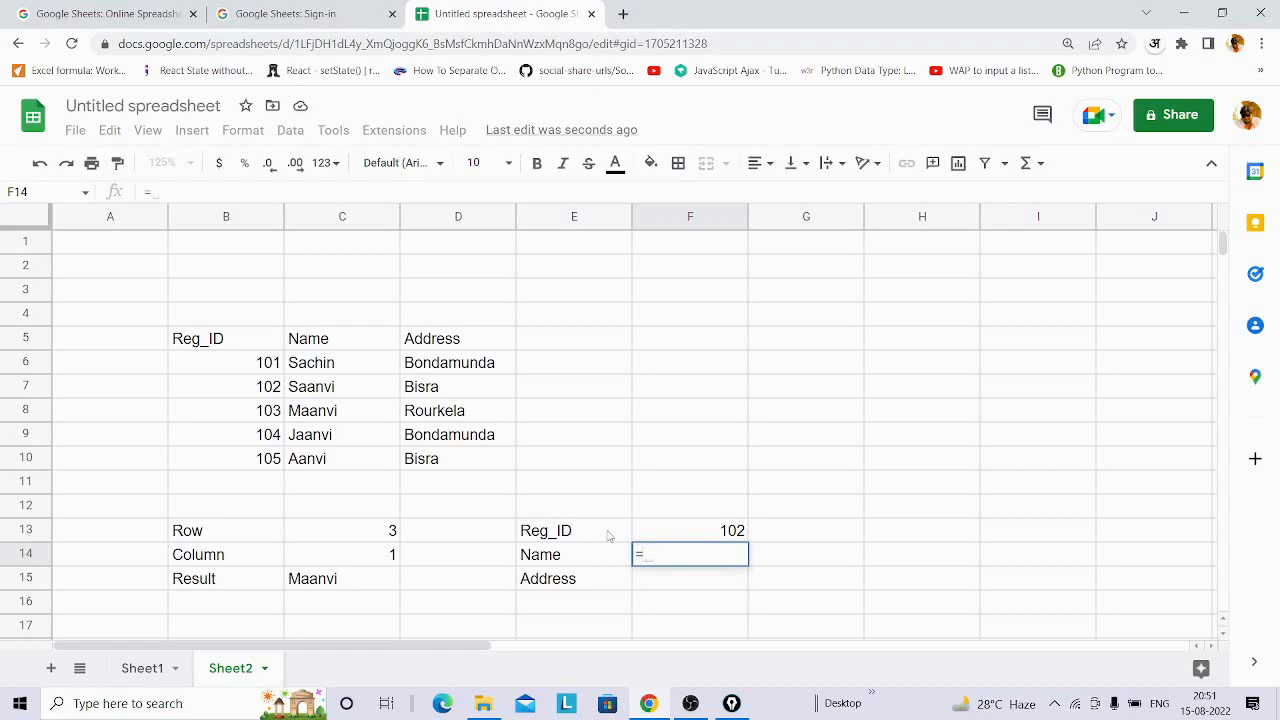
pyautogui.write('index(')
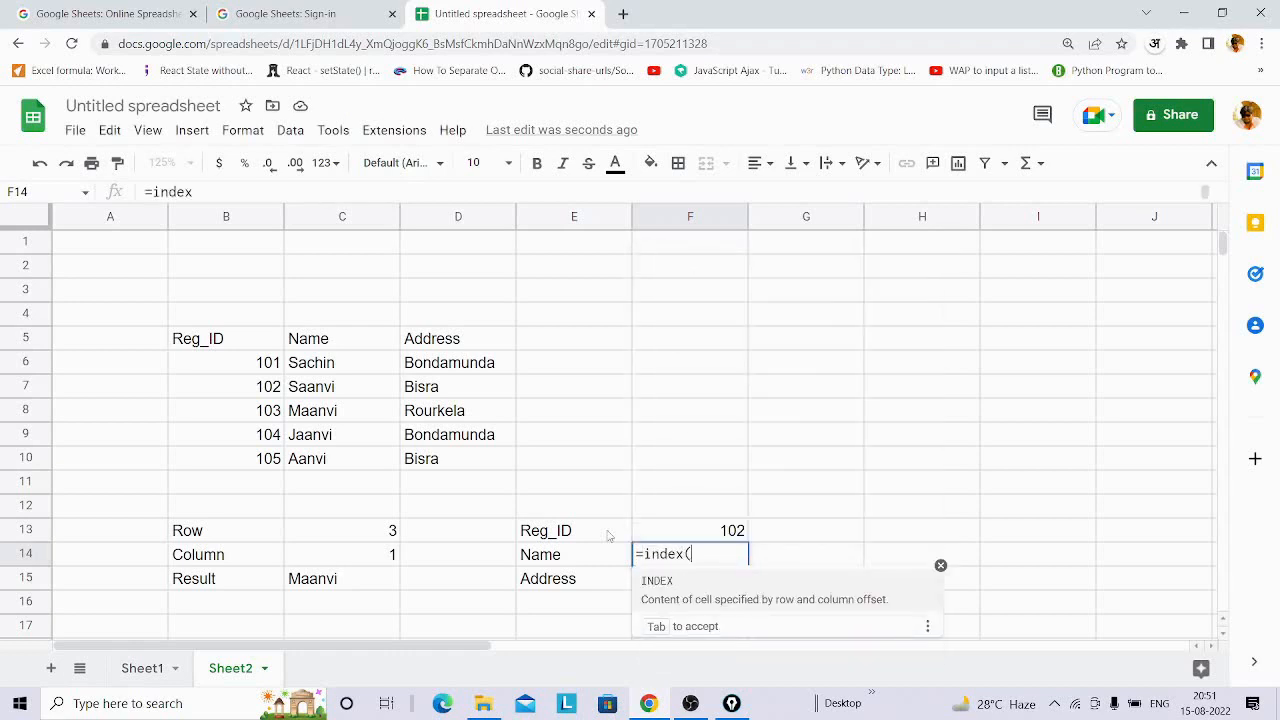
pyautogui.click(302, 366)
pyautogui.moveTo(333, 386); pyautogui.dragTo(460, 466)
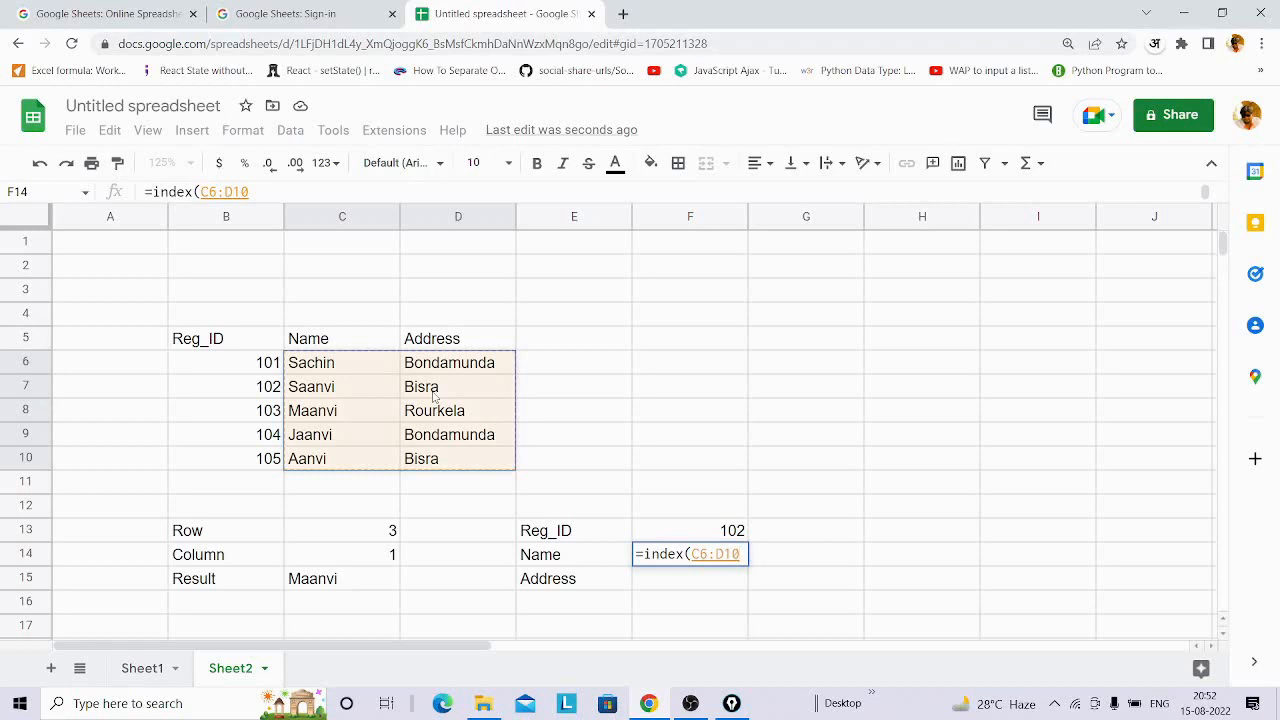
pyautogui.press('F4')
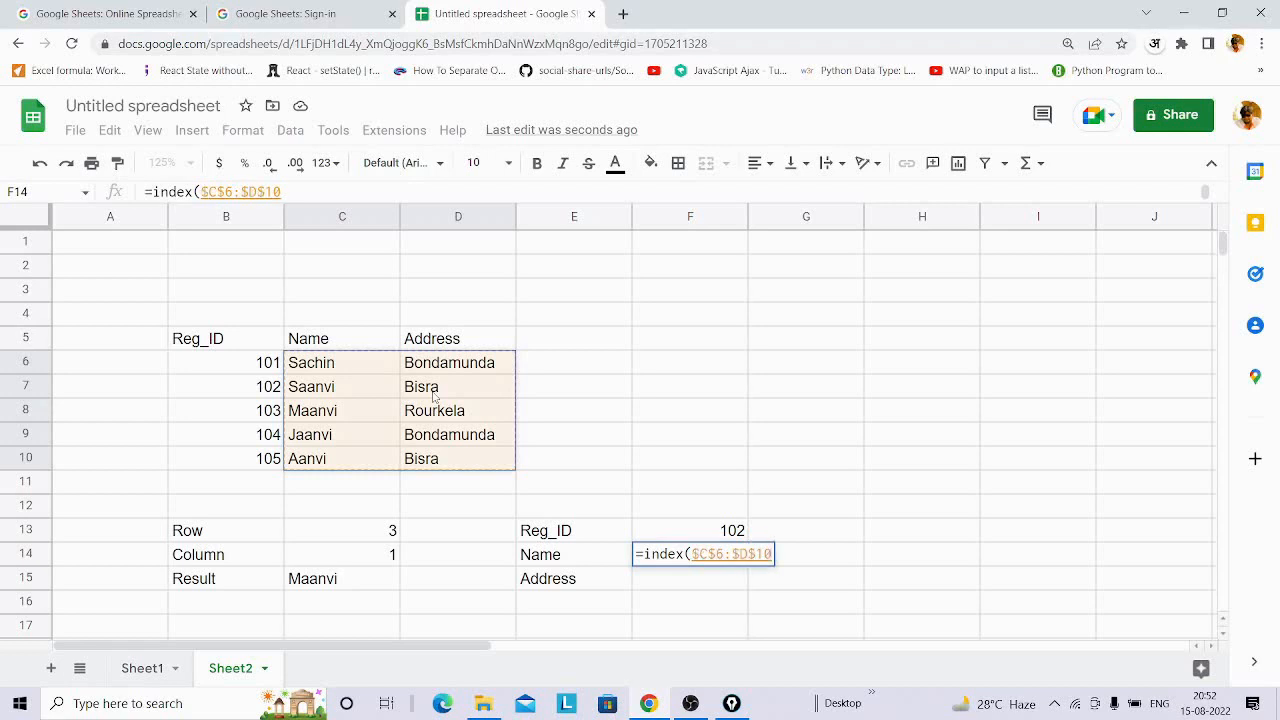
pyautogui.write(',')
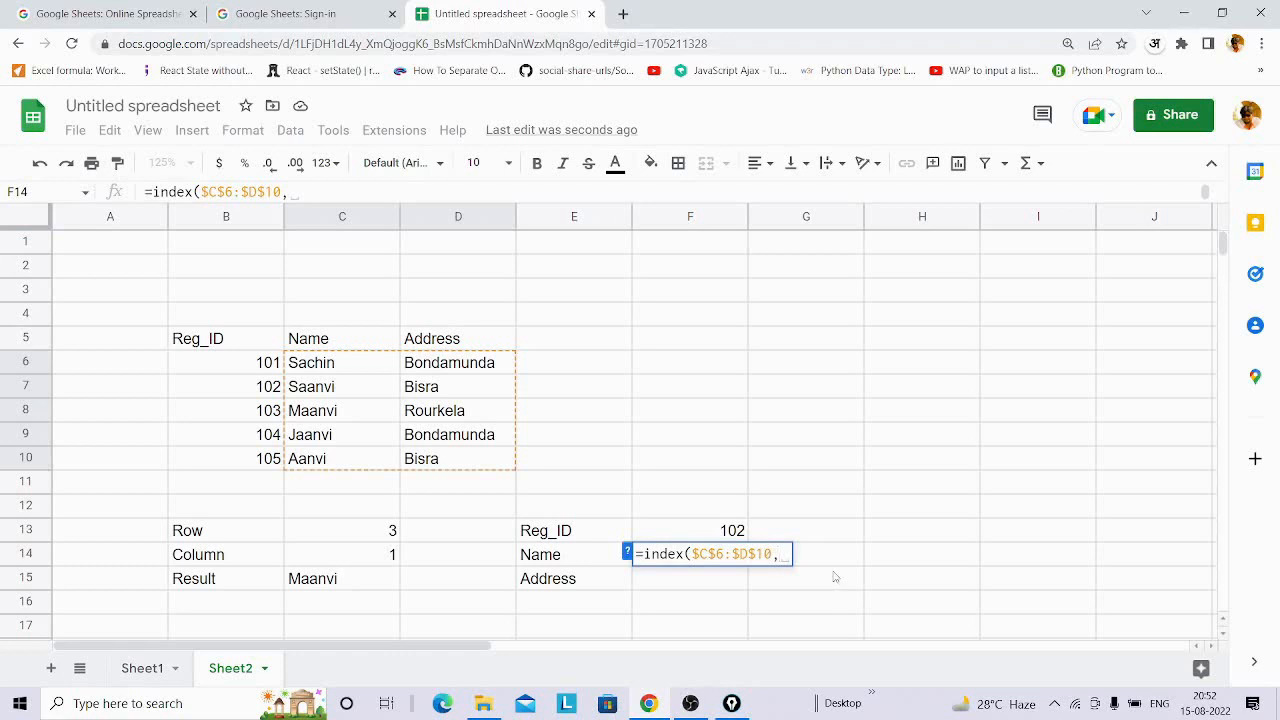
# Add MATCH($F$13,$B$6:$B$10,0) as the row argument of the INDEX formula in F14.
pyautogui.write('match')
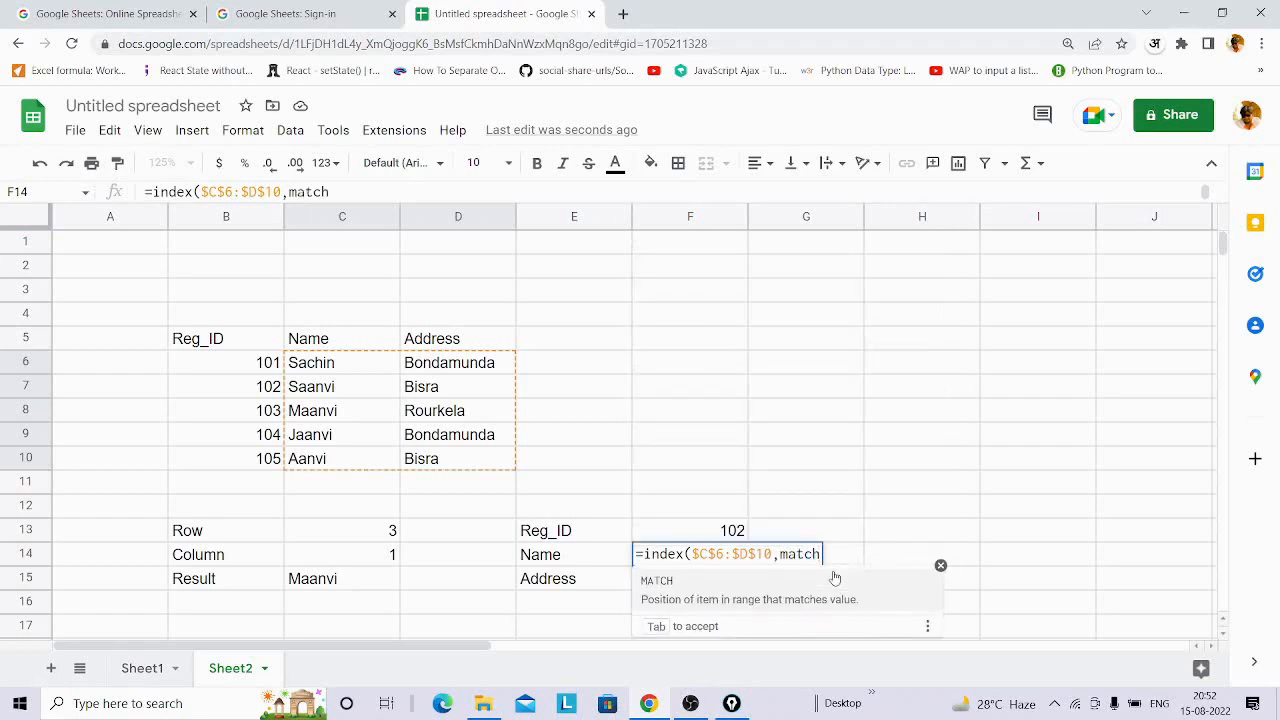
pyautogui.write('(')
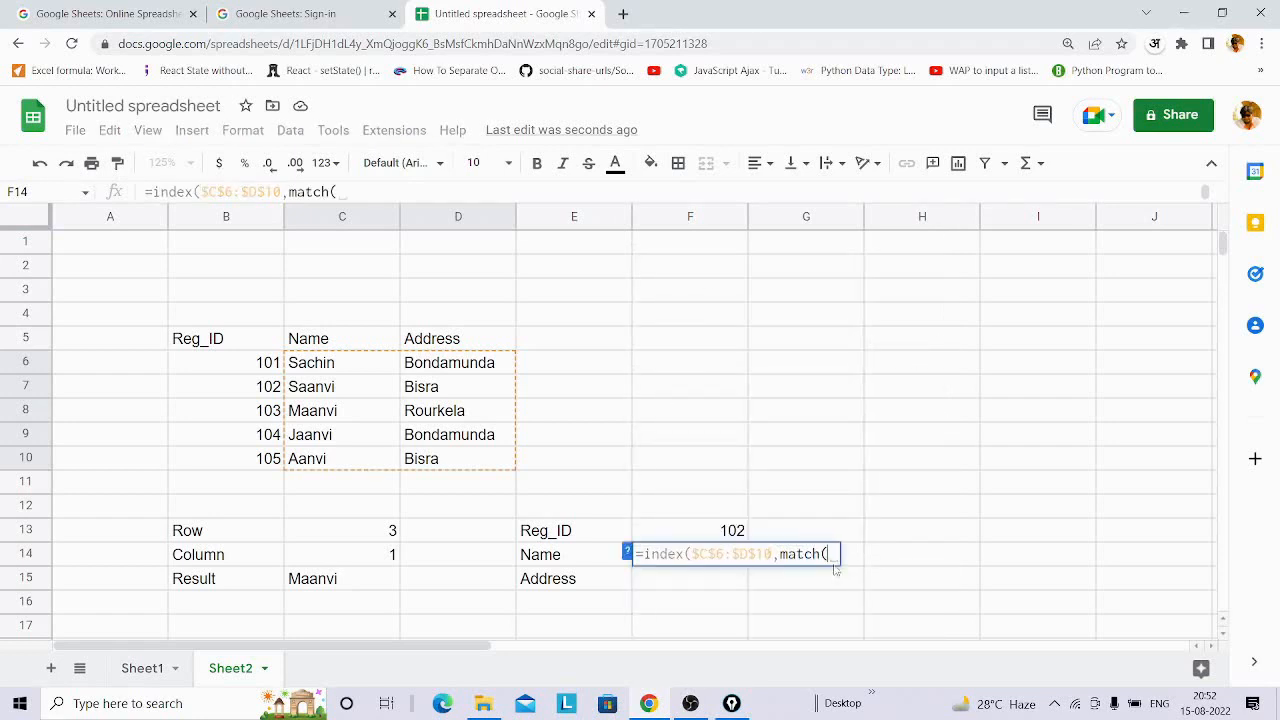
pyautogui.click(706, 537)
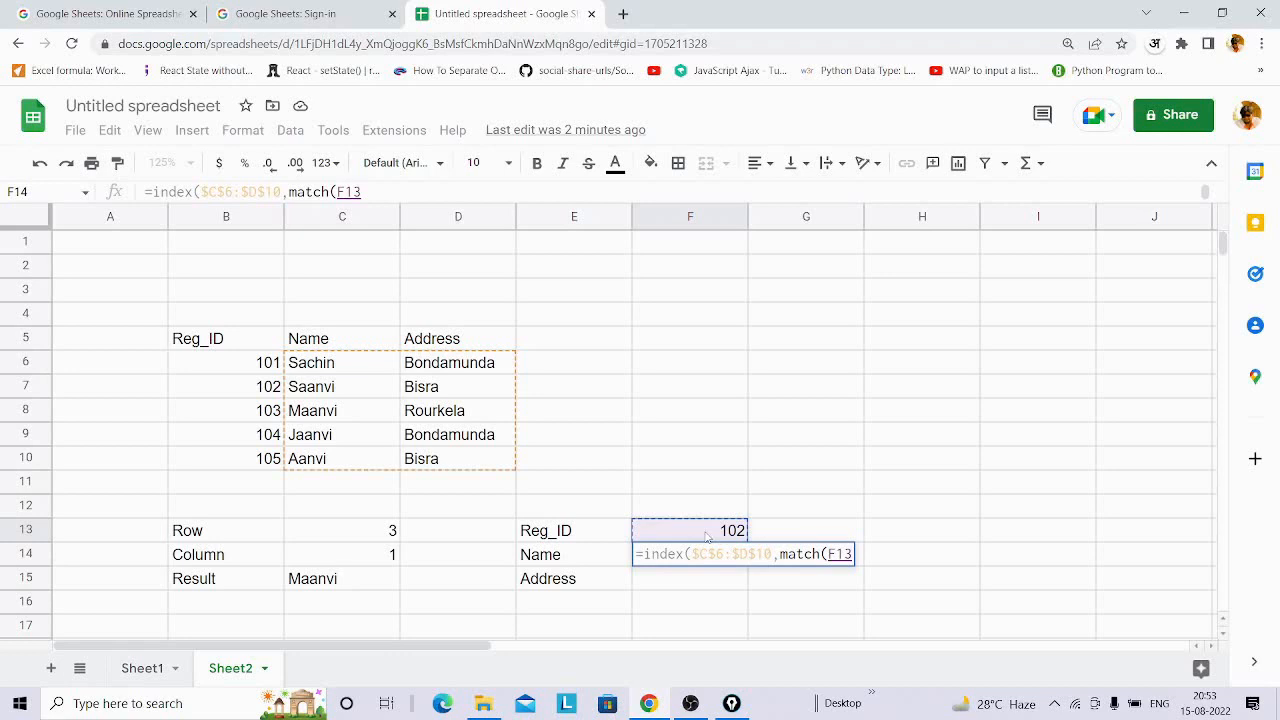
pyautogui.press('F4')
pyautogui.write(',')
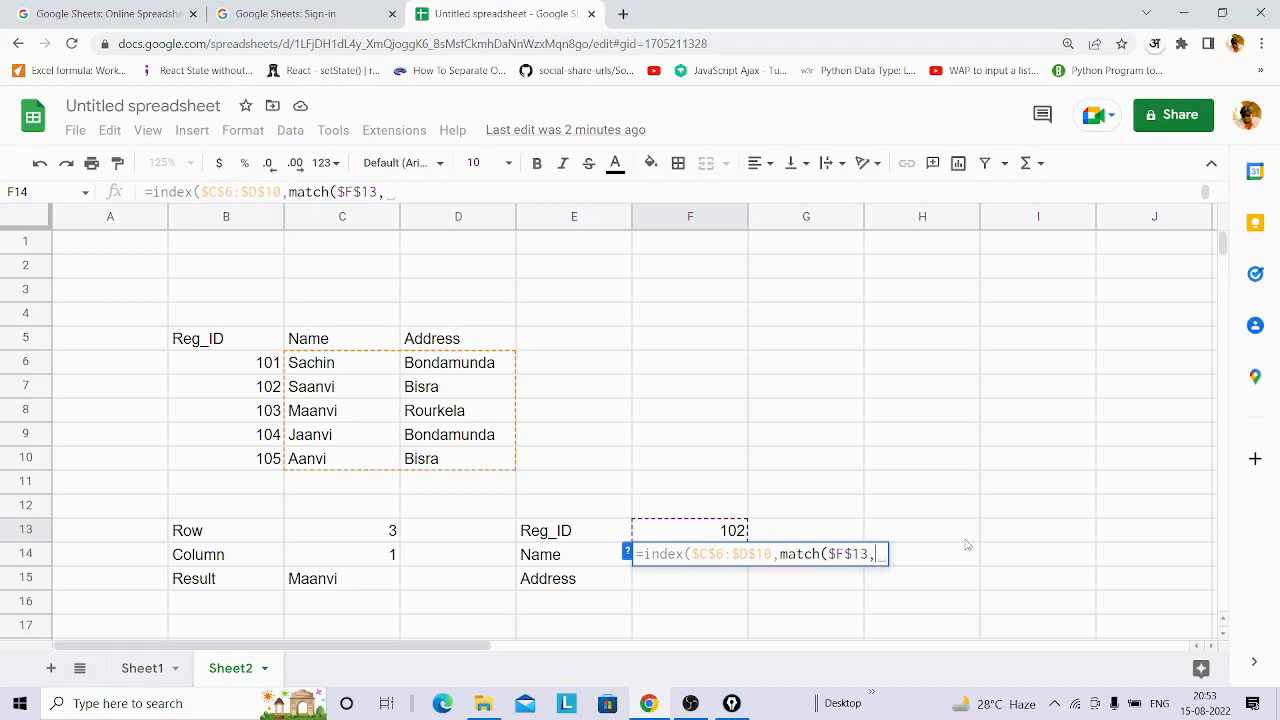
pyautogui.click(238, 369)
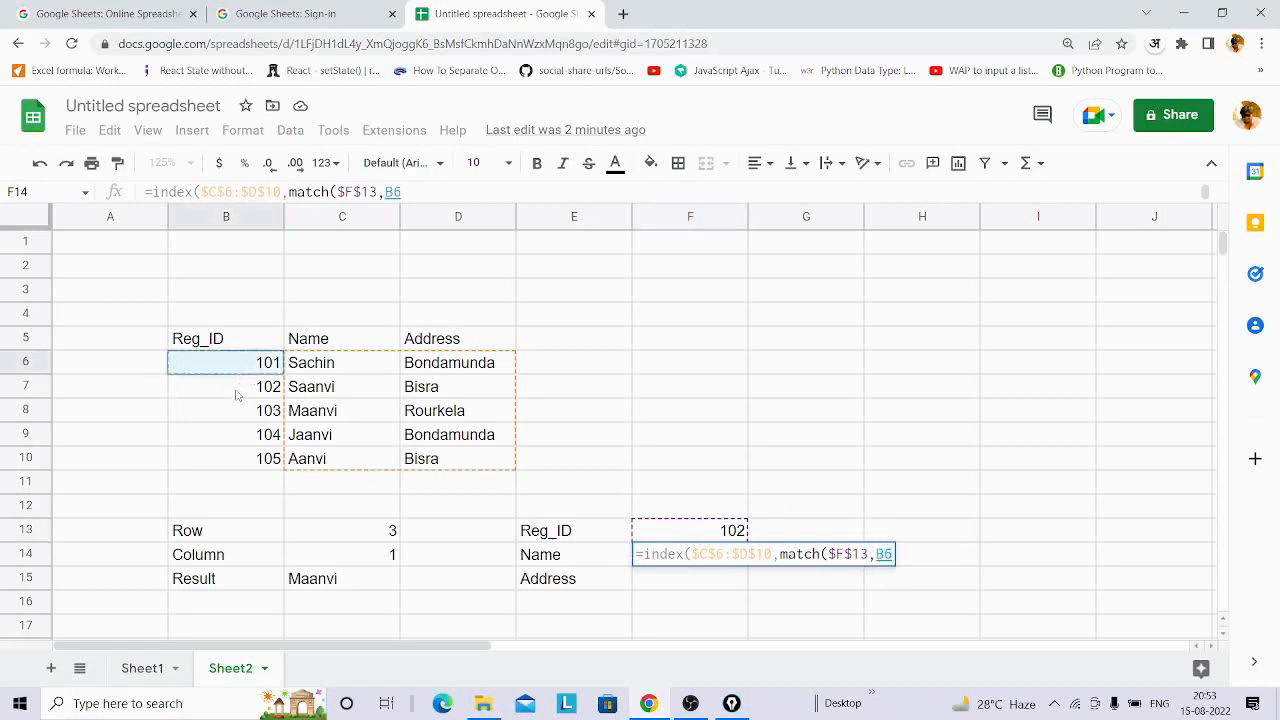
pyautogui.moveTo(236, 396); pyautogui.dragTo(237, 471)
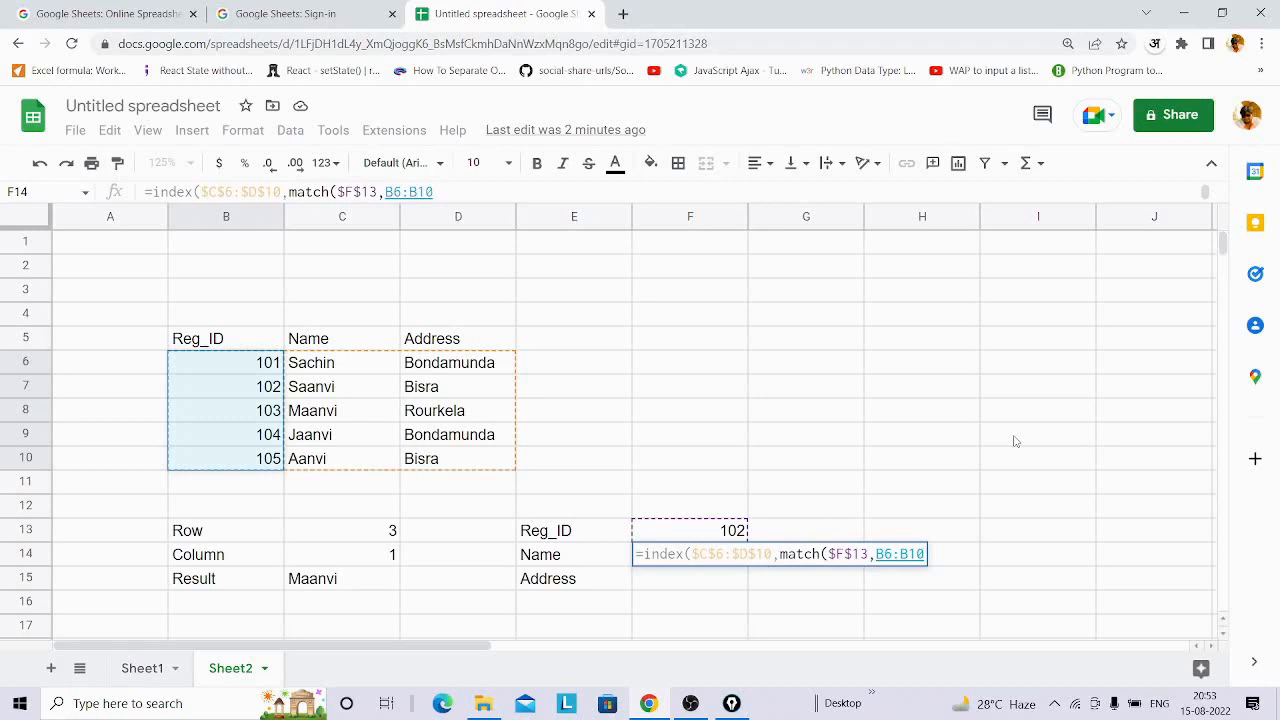
pyautogui.press('F4')
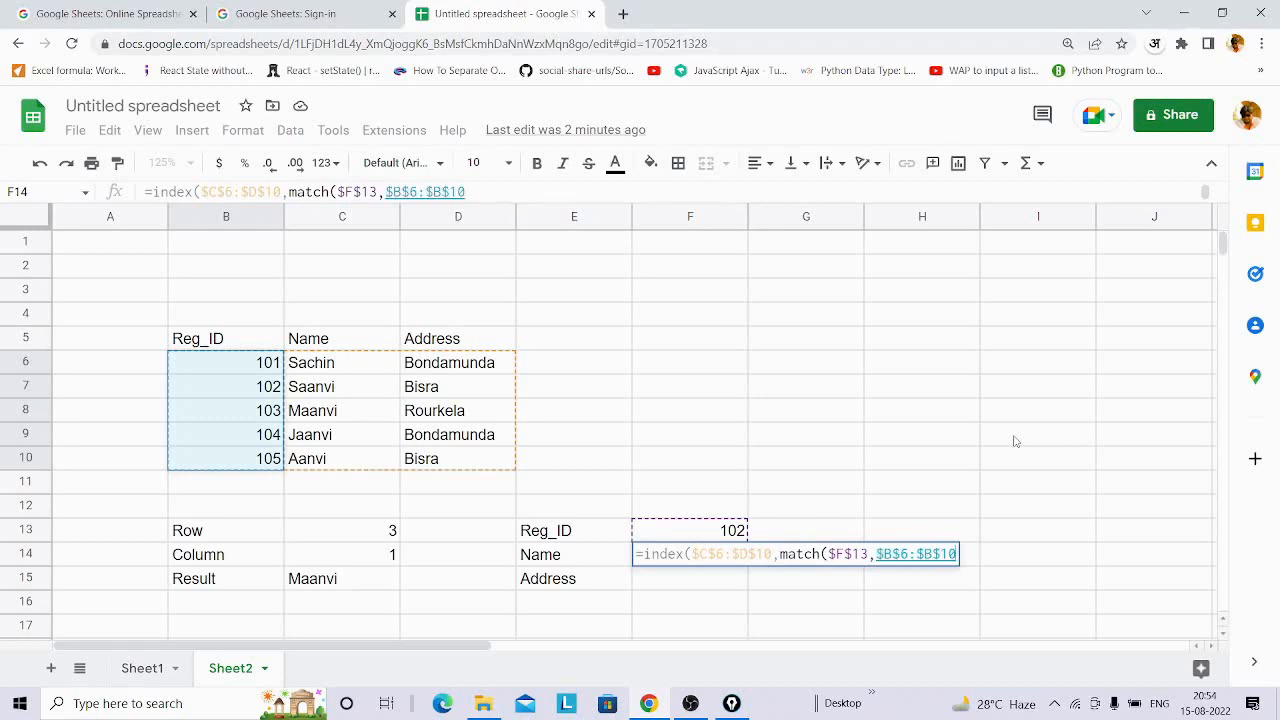
pyautogui.write(',')
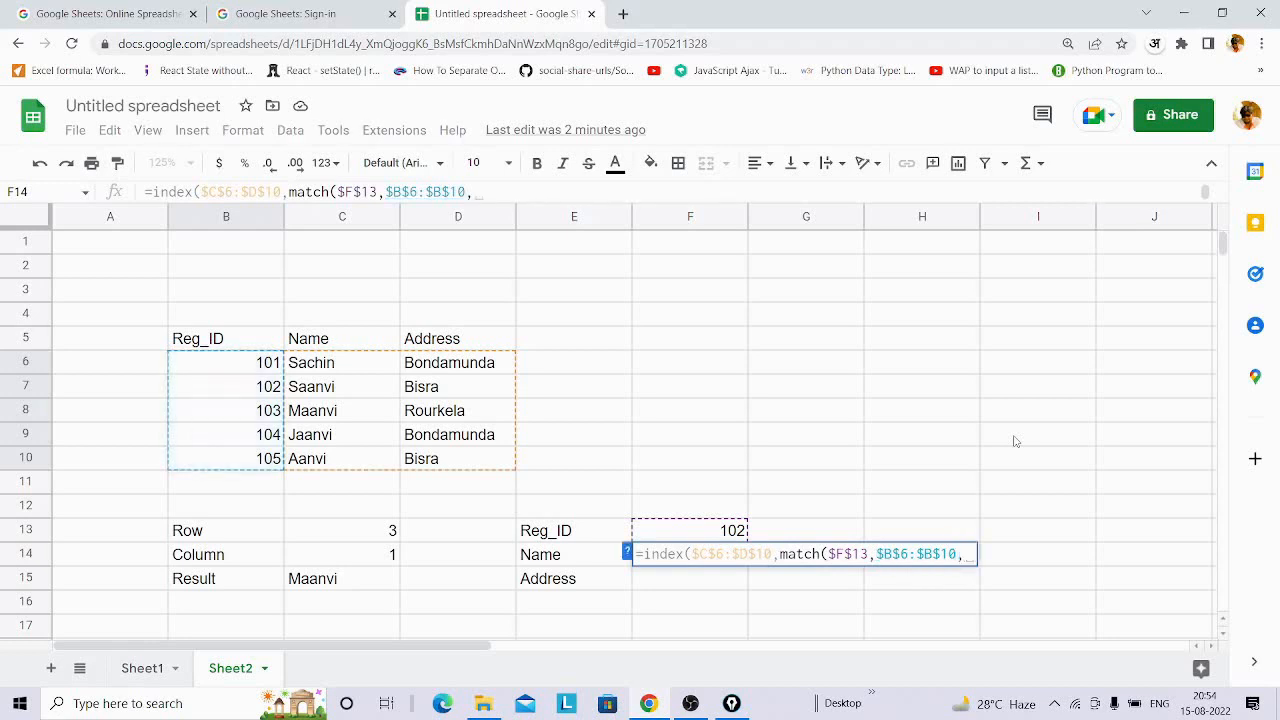
pyautogui.write('0')
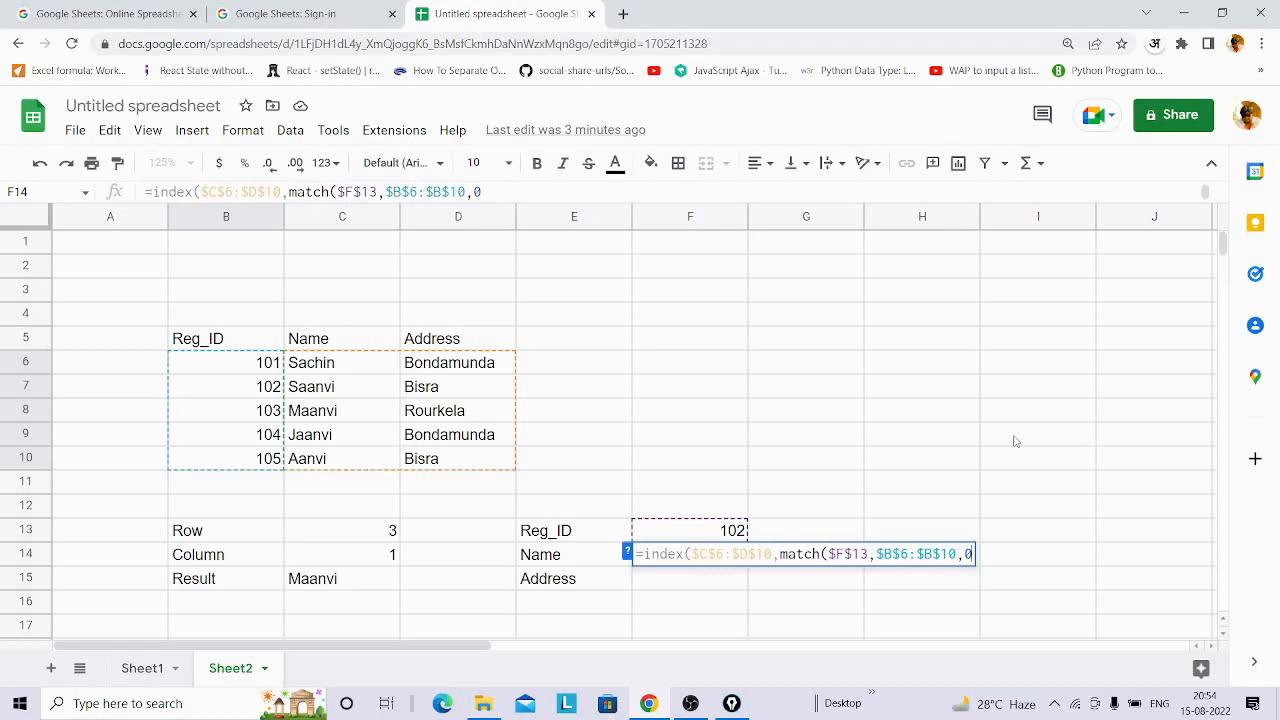
pyautogui.write('), ')
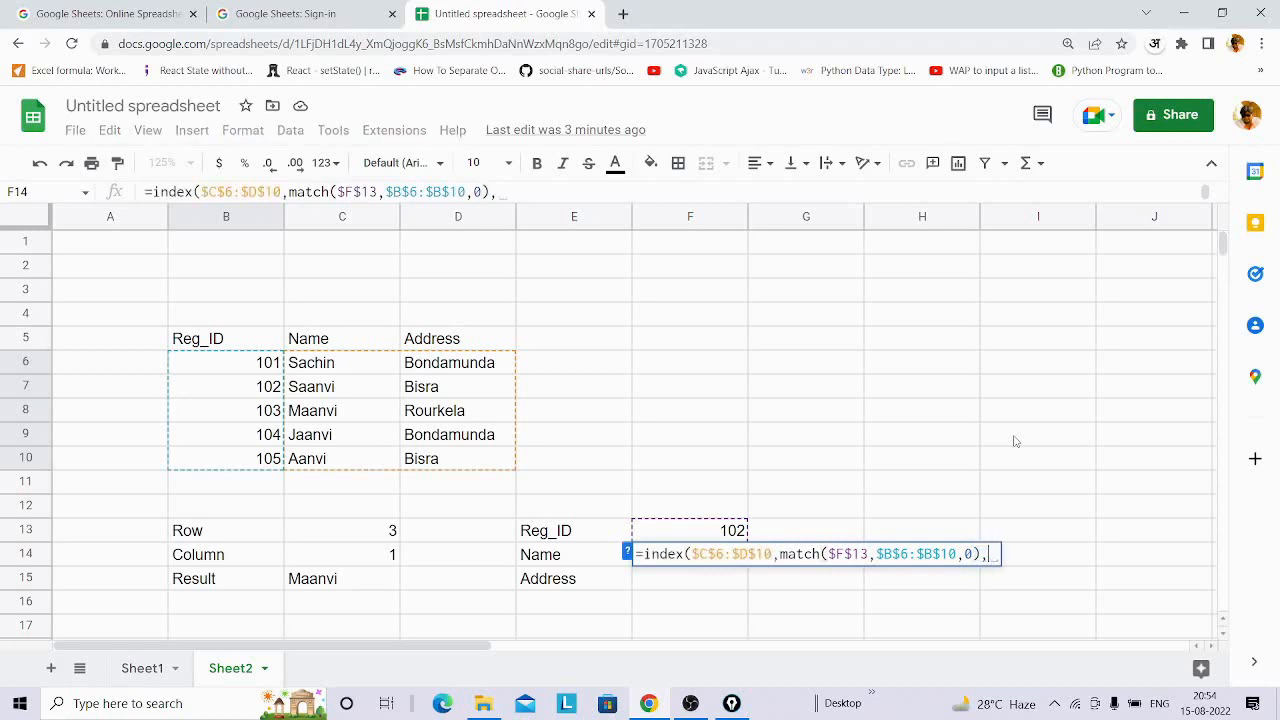
# Add MATCH(E14,$C$5:$D$5,0) as the column argument and complete the INDEX formula in F14.
pyautogui.write('match')
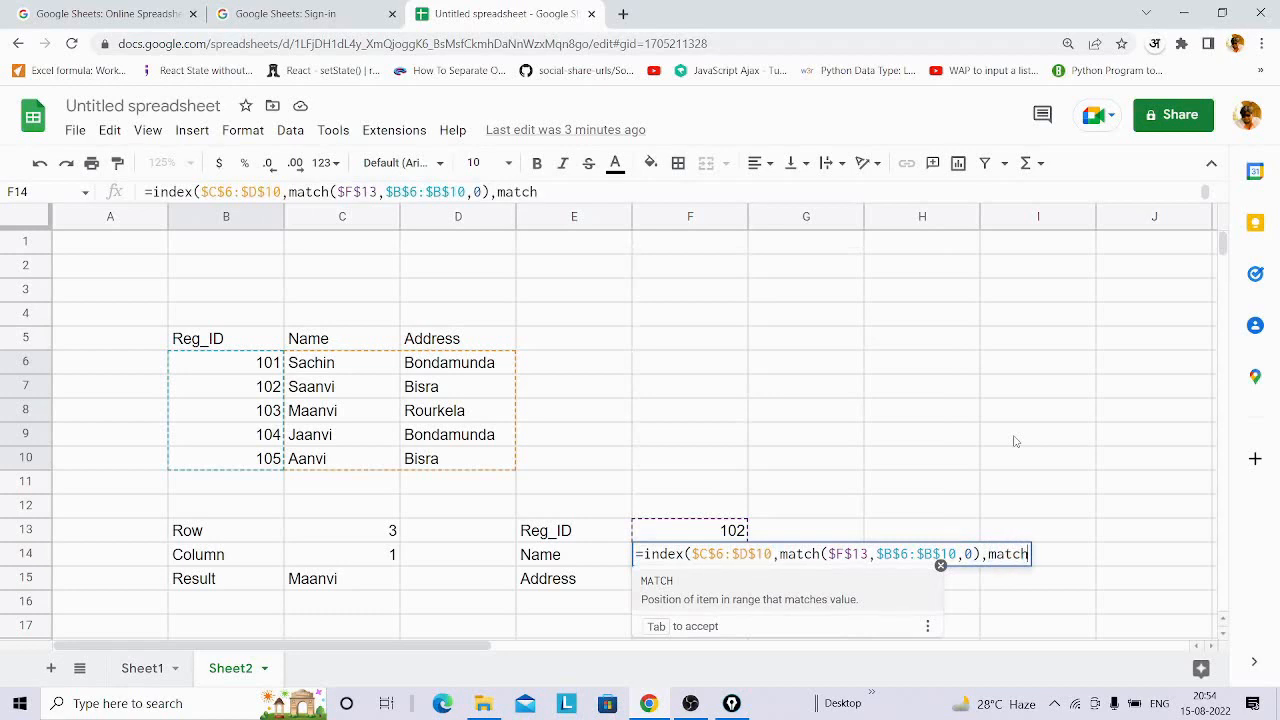
pyautogui.write('(')
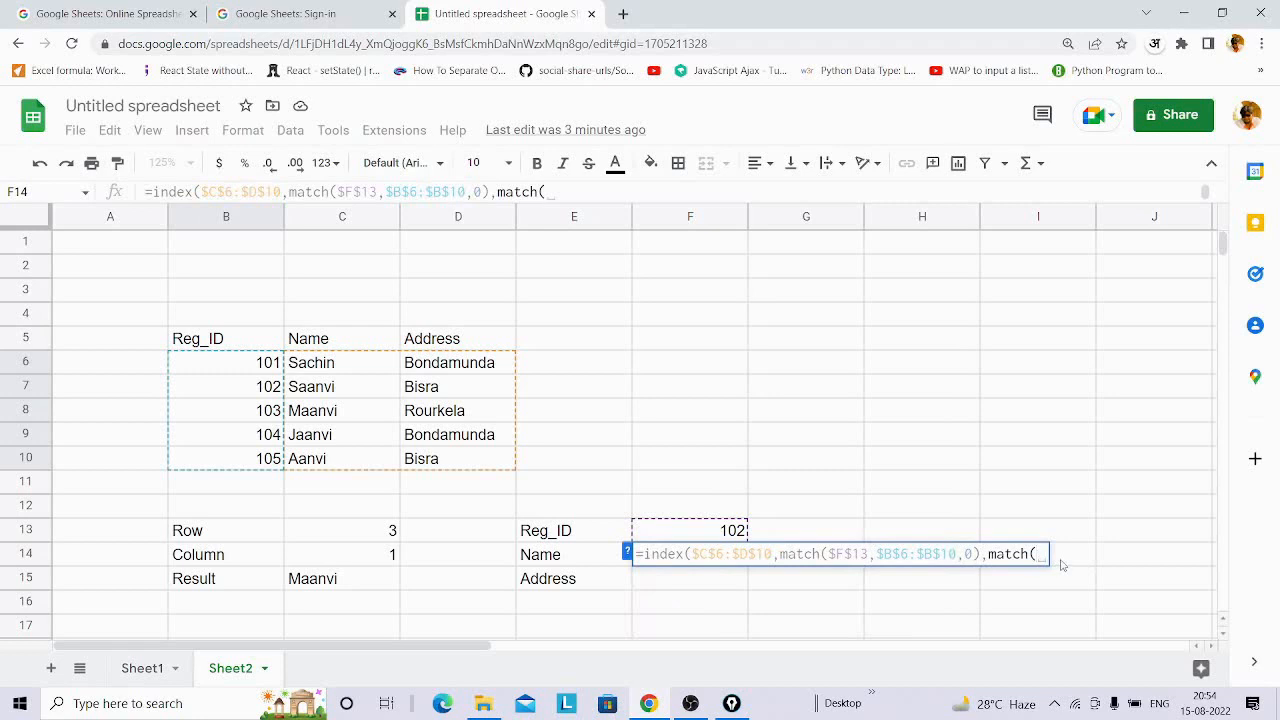
pyautogui.click(557, 557)
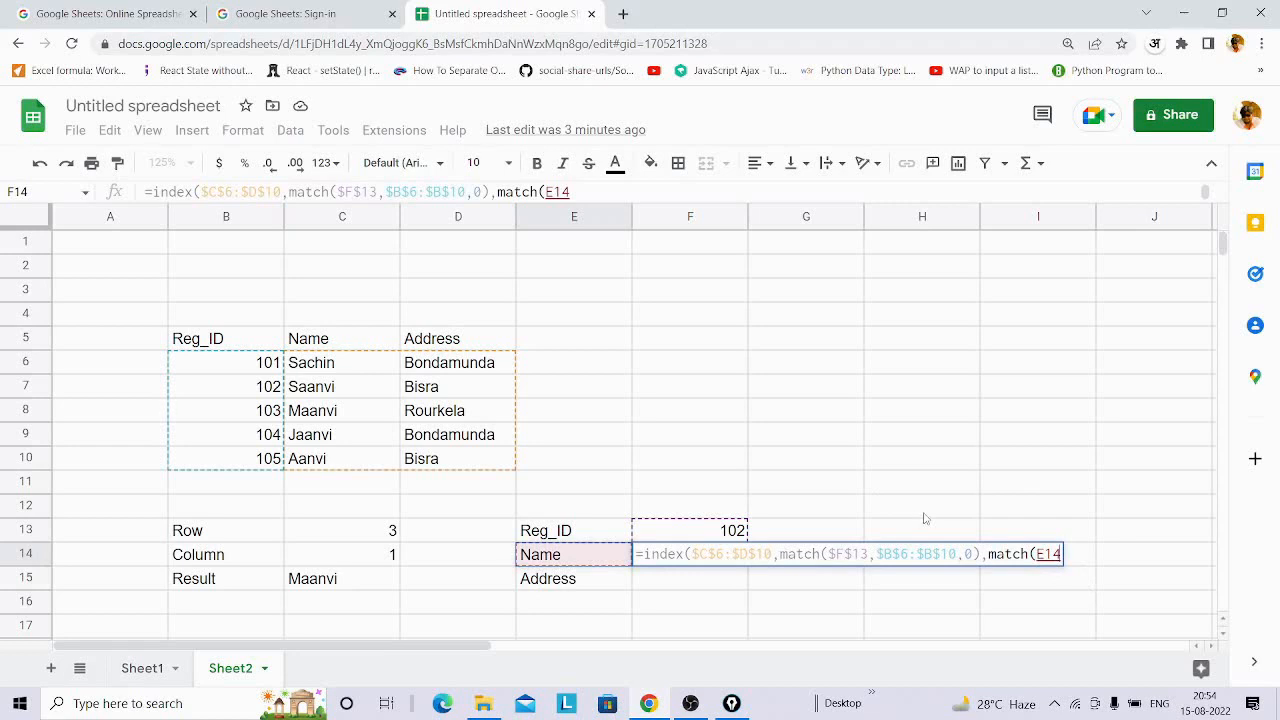
pyautogui.write(',')
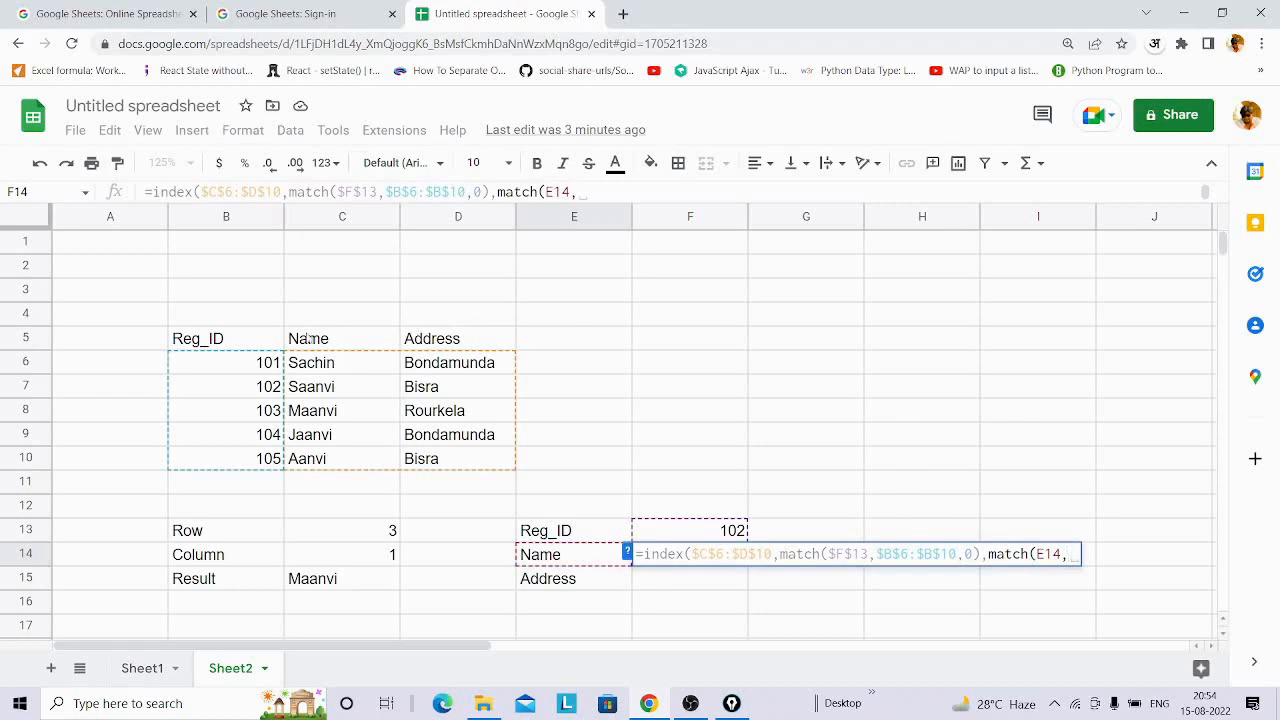
pyautogui.moveTo(310, 340); pyautogui.dragTo(449, 340)
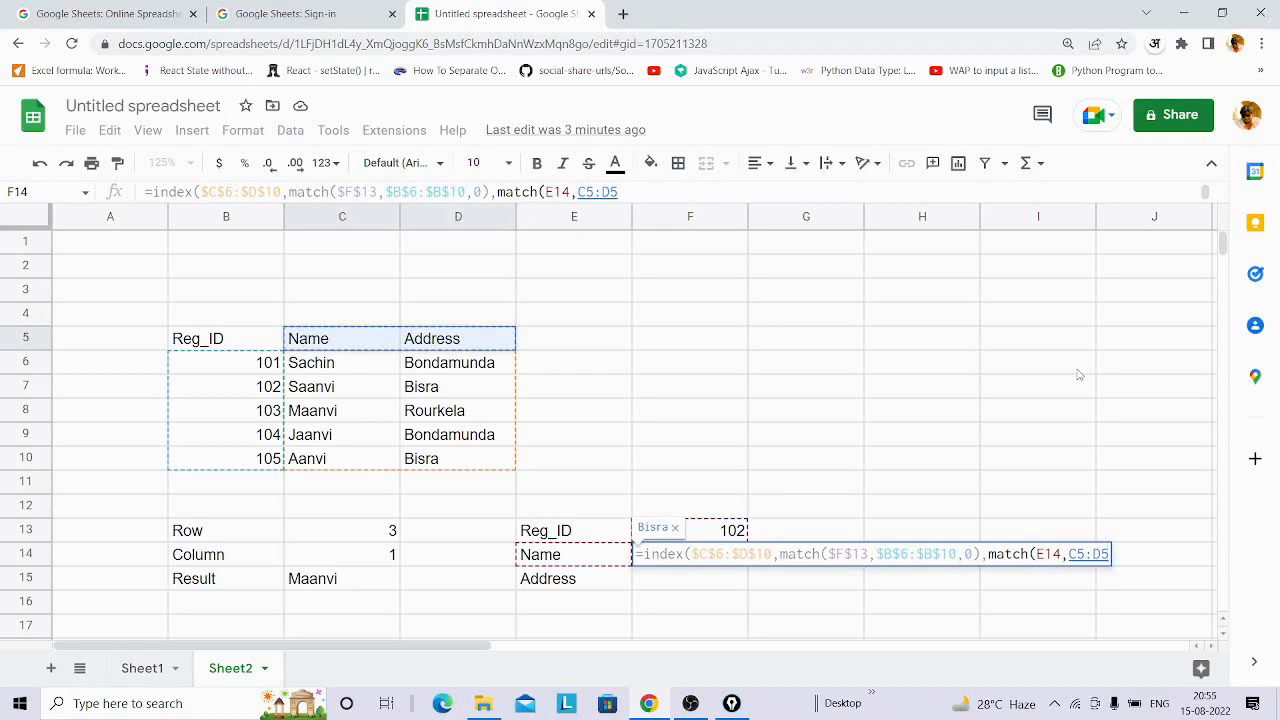
pyautogui.press('F4')
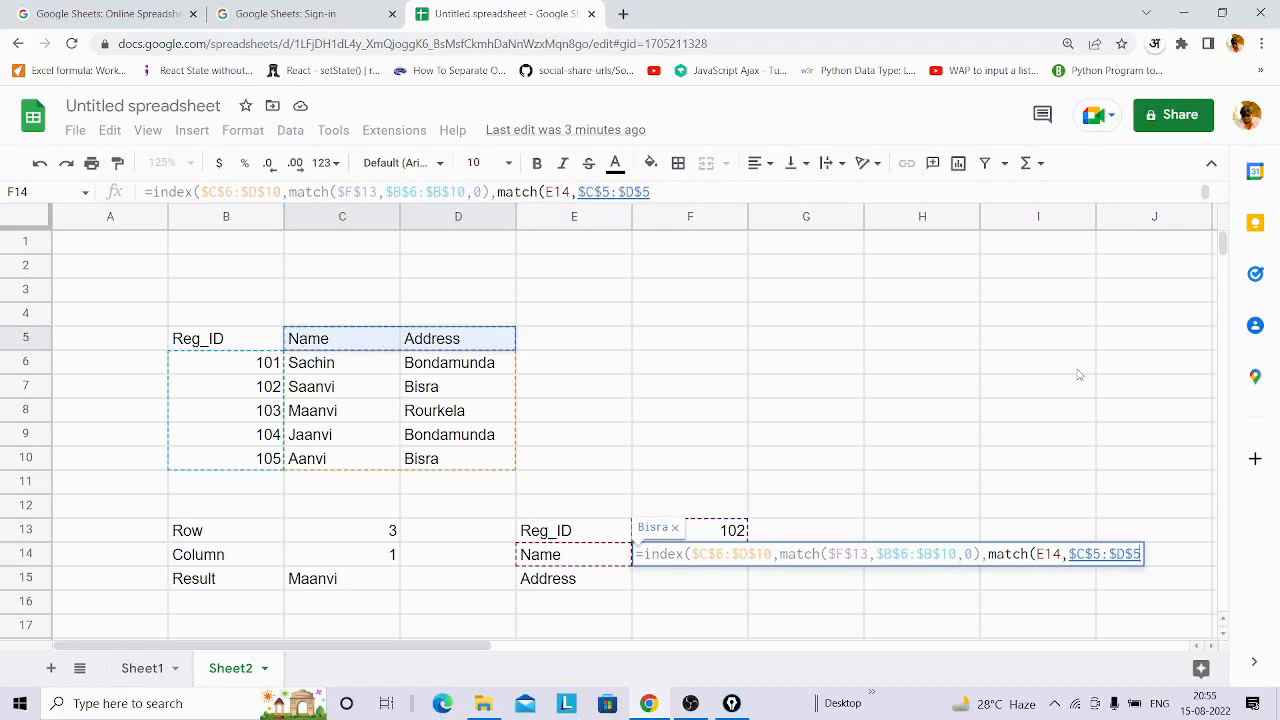
pyautogui.write(',0')
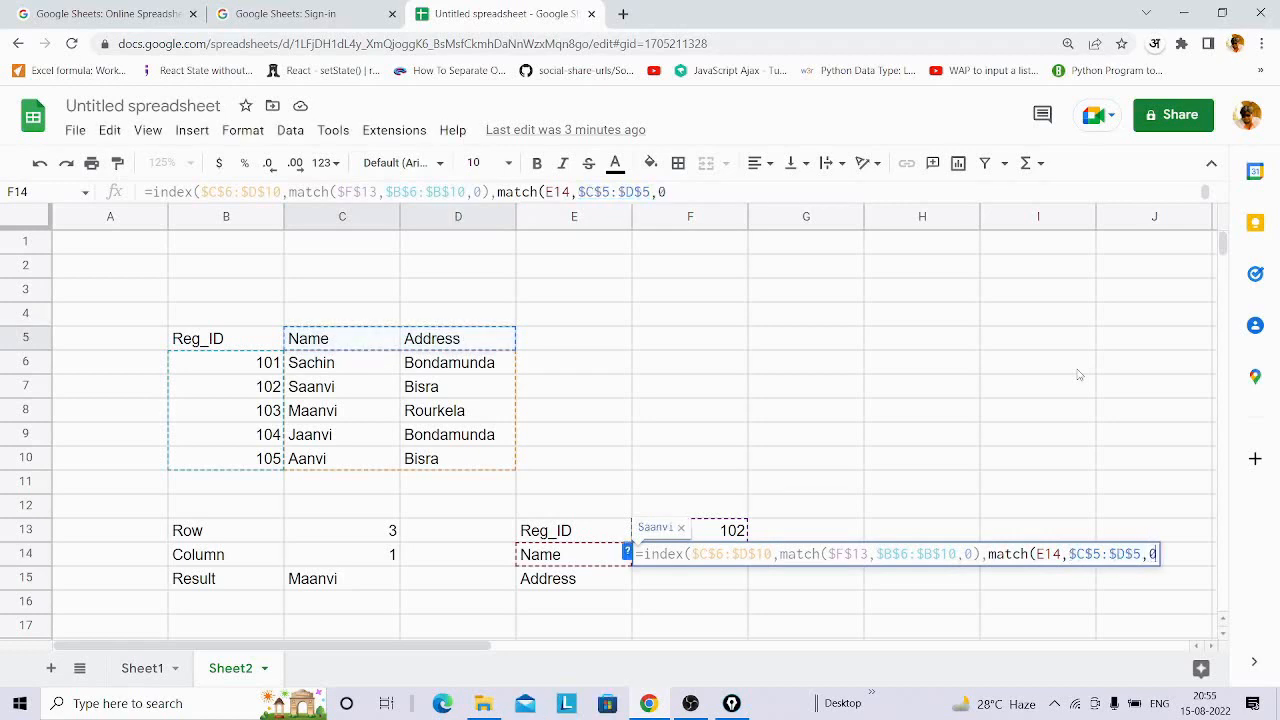
pyautogui.write('))')
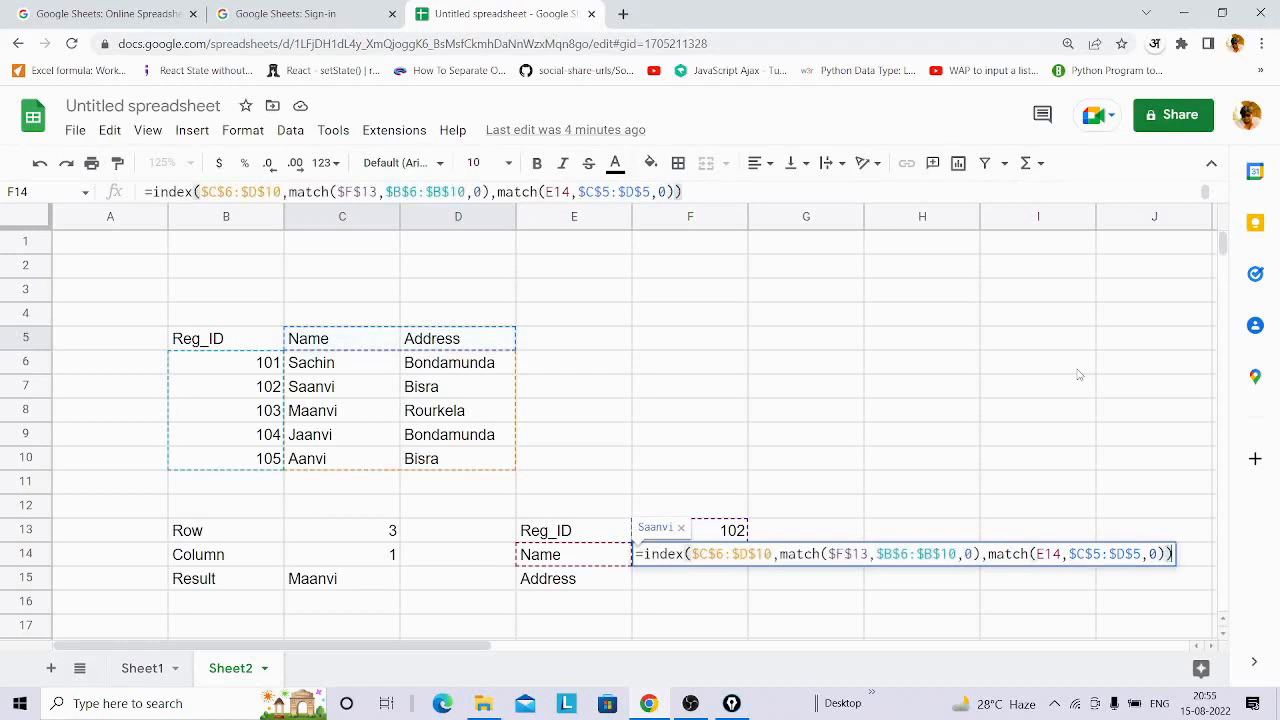
pyautogui.press('Return')
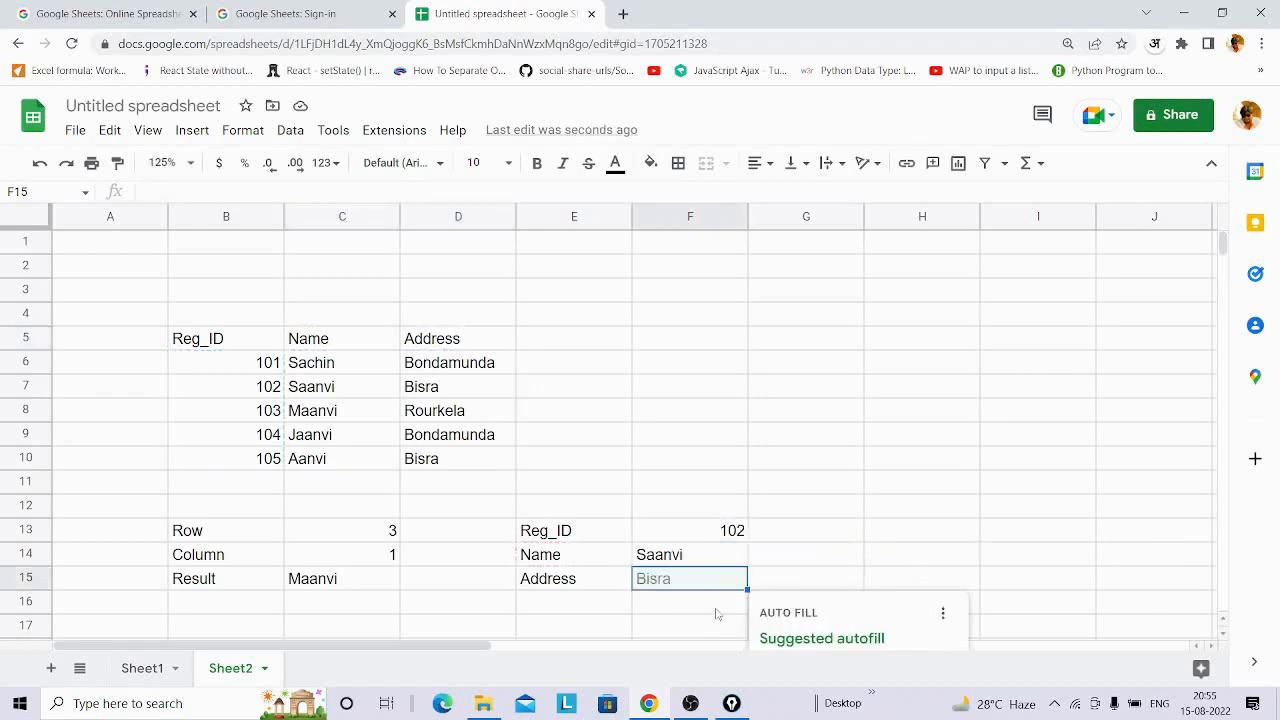
# Reject the suggested autofill, fill the F14 formula down through F16, and clear the surplus formula in F16.
pyautogui.press('BackSpace')
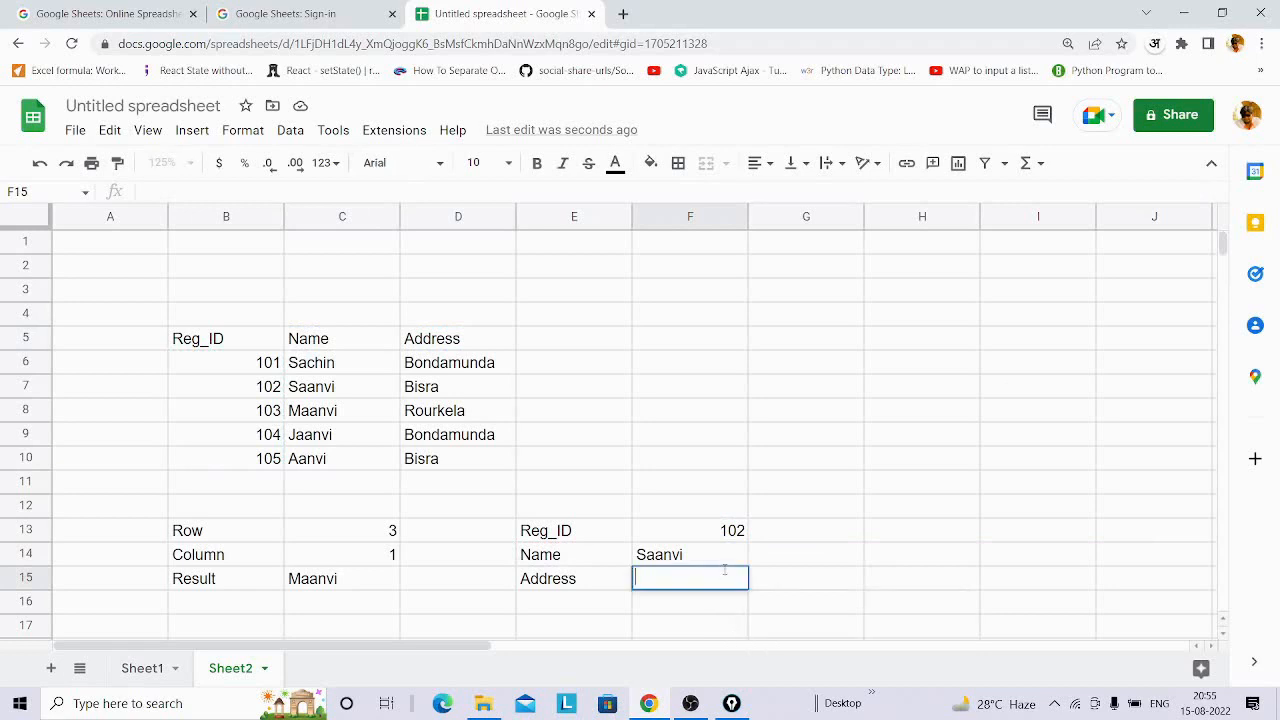
pyautogui.click(719, 555)
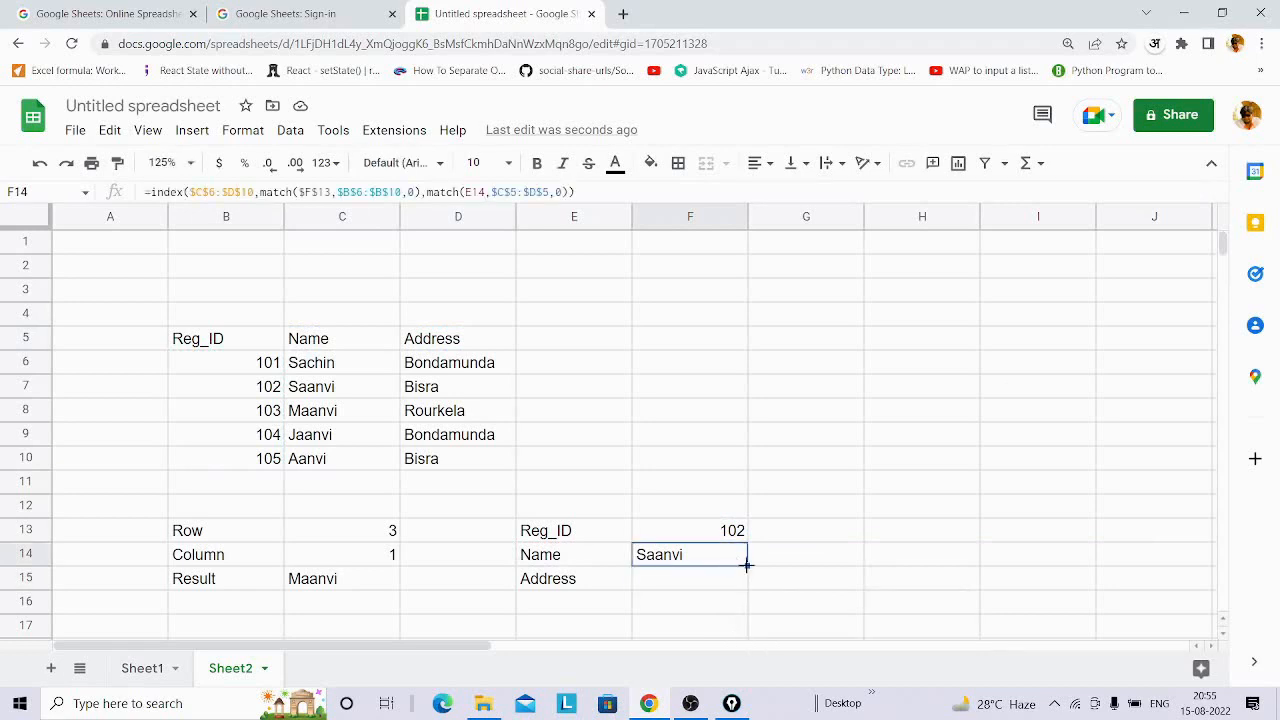
pyautogui.moveTo(746, 565); pyautogui.dragTo(751, 598)
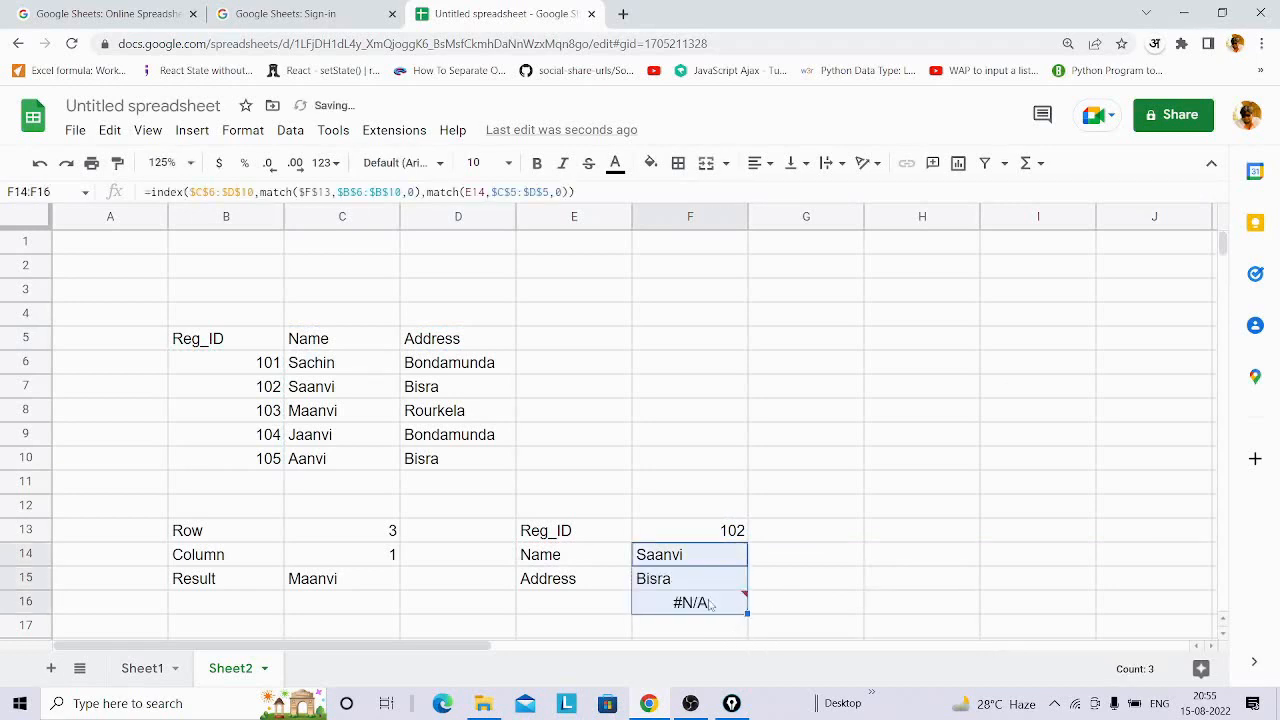
pyautogui.click(709, 604)
pyautogui.press('Delete')
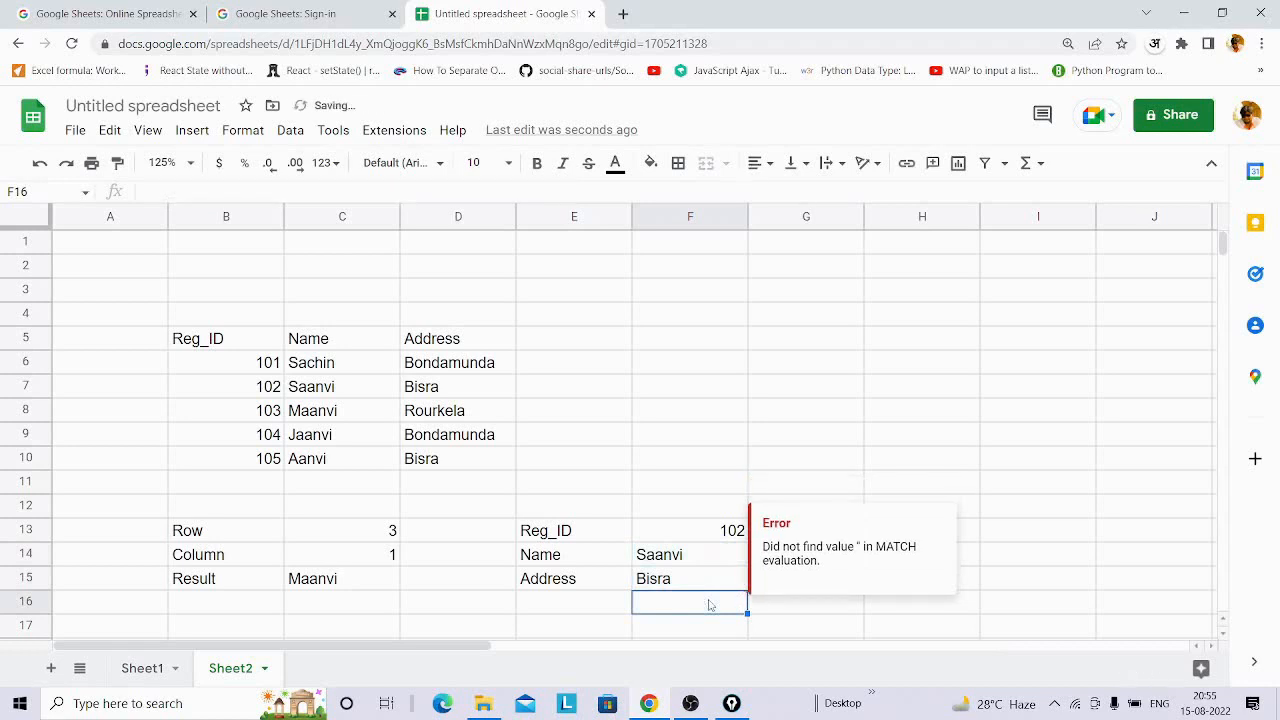
pyautogui.click(883, 432)
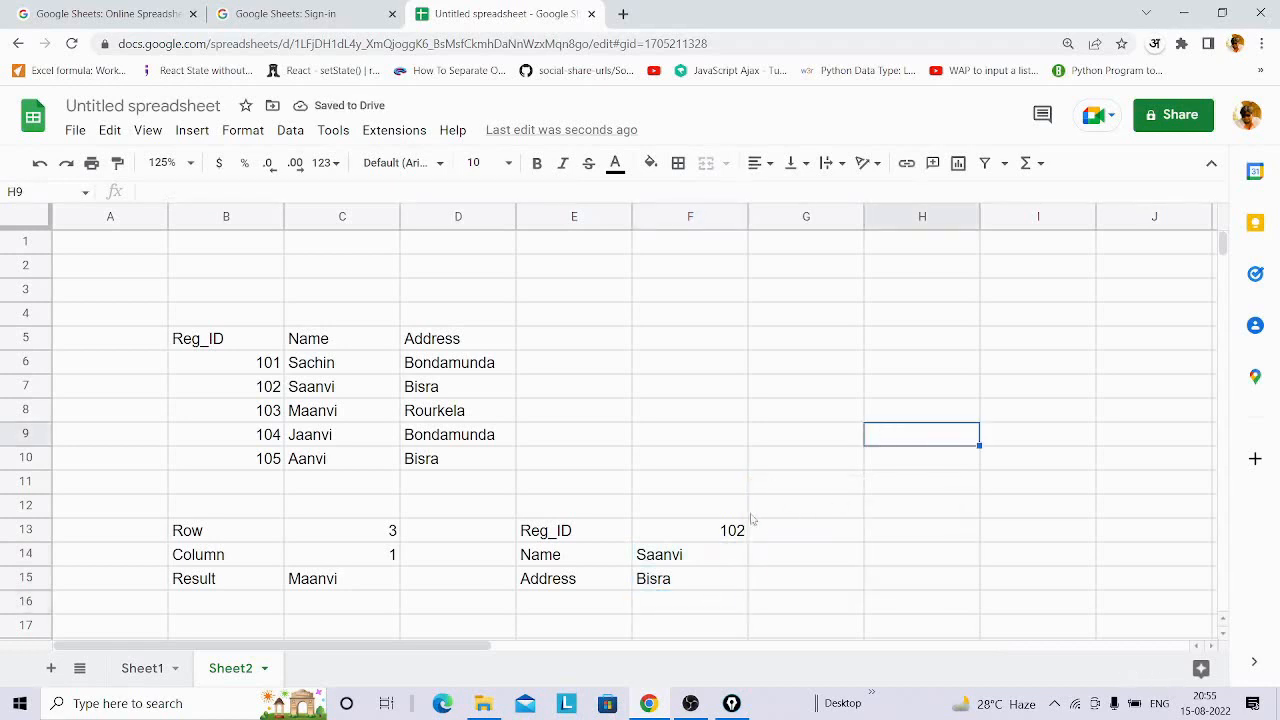
# Change the Reg_ID lookup value in F13 to 104.
pyautogui.click(717, 531)
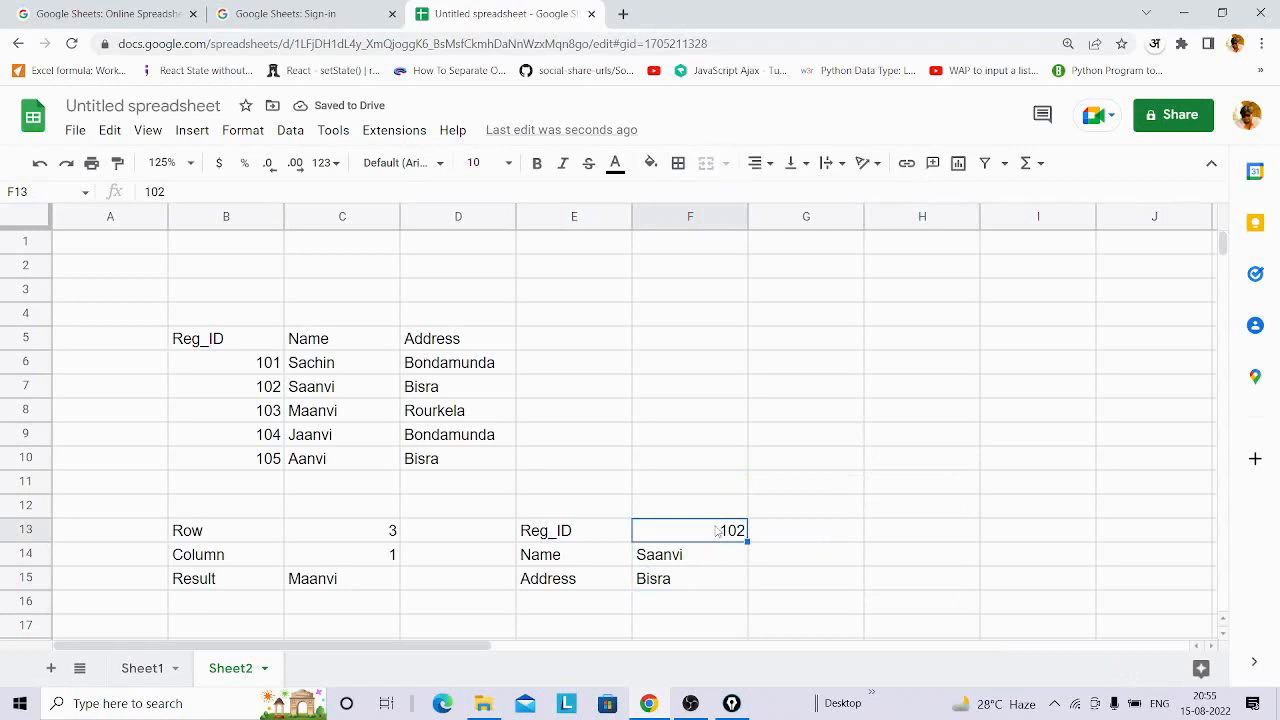
pyautogui.write('104')
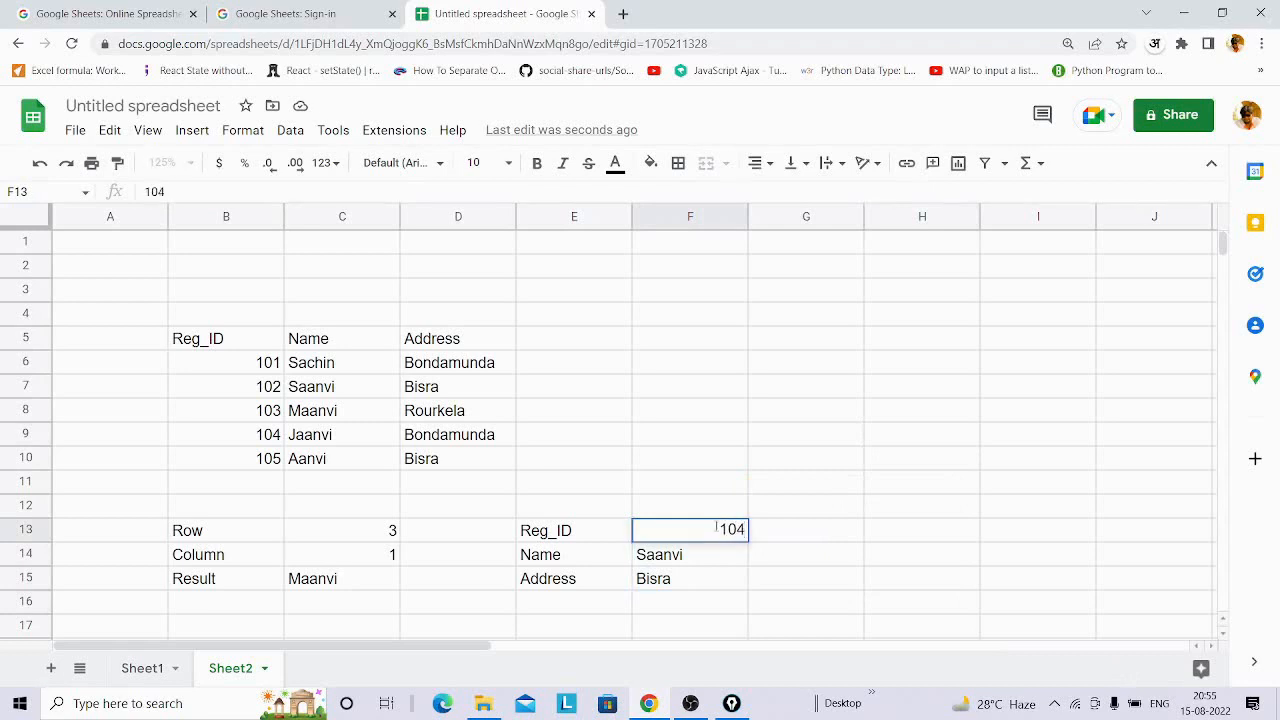
pyautogui.press('Return')
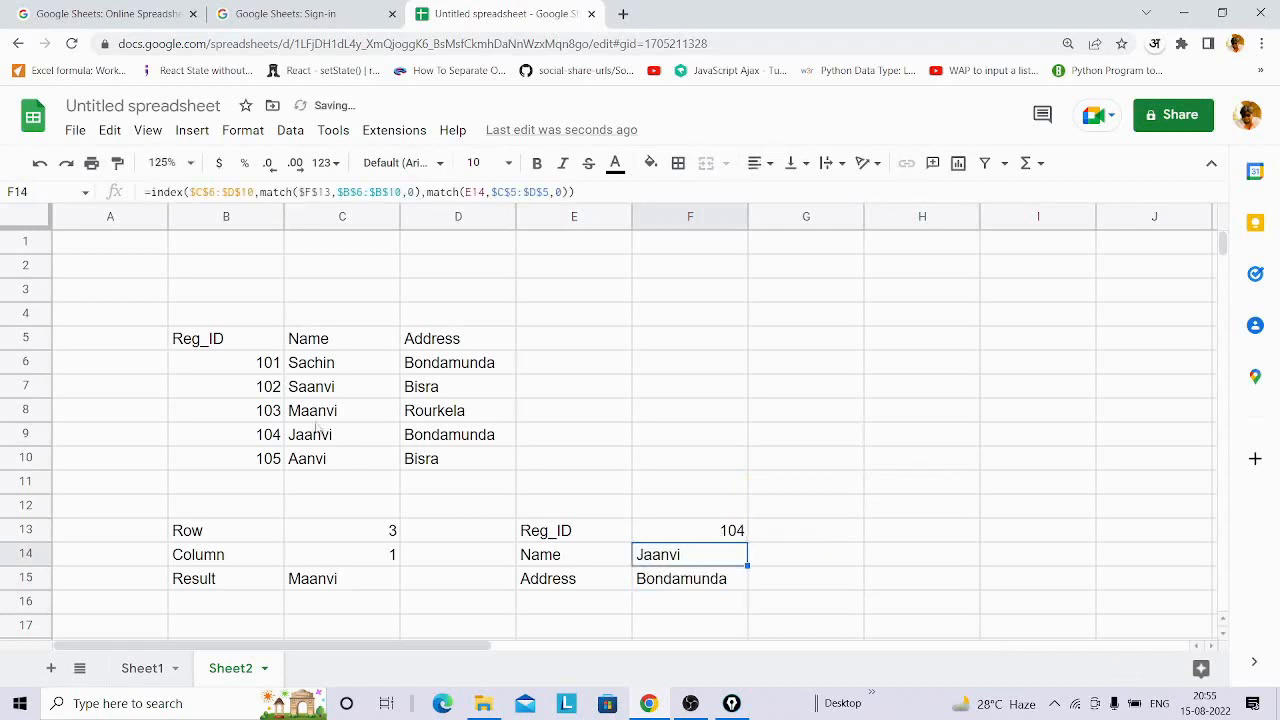